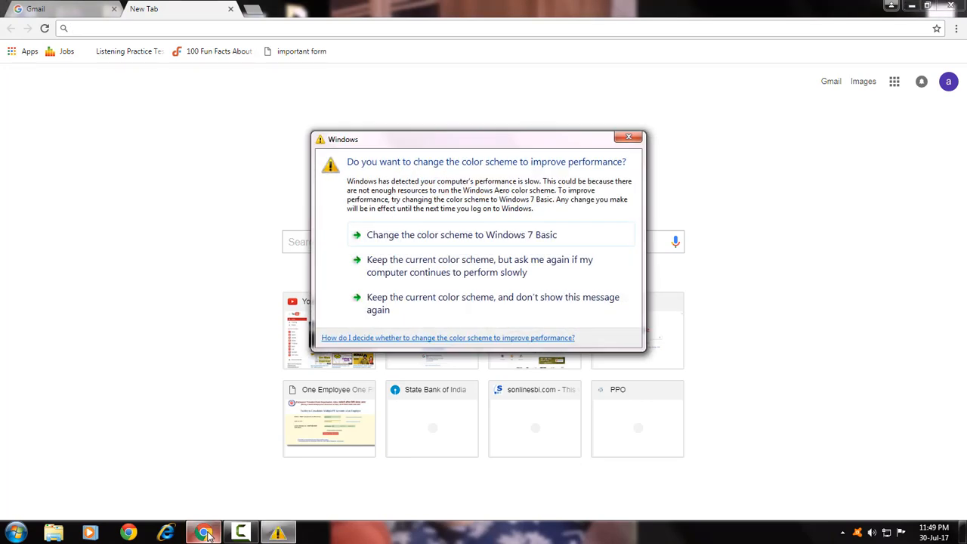
Search Google for ds160 and open the ceac.state.gov DS-160 result in a new tab.
{"action": "left_click", "coordinate": [626, 139]}
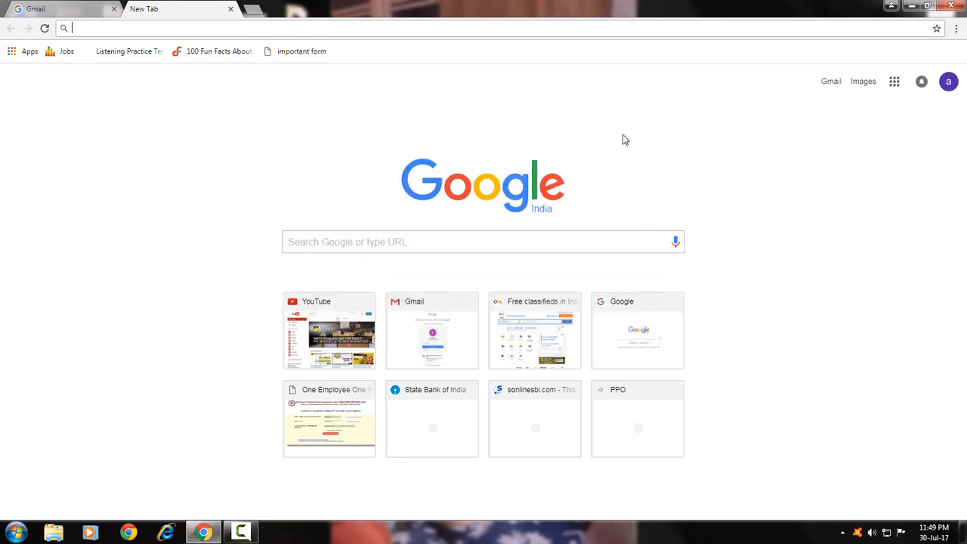
{"action": "left_click", "coordinate": [312, 243]}
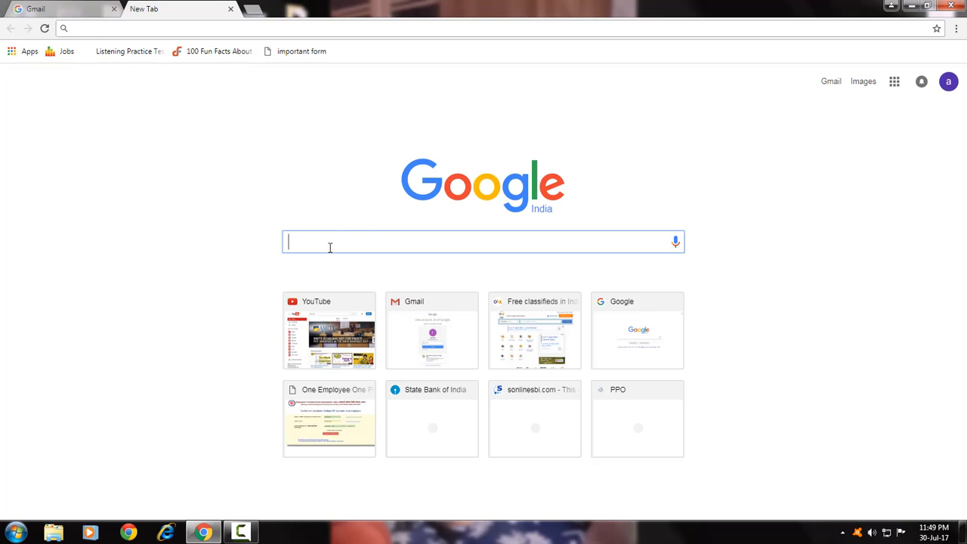
{"action": "type", "text": "ds1"}
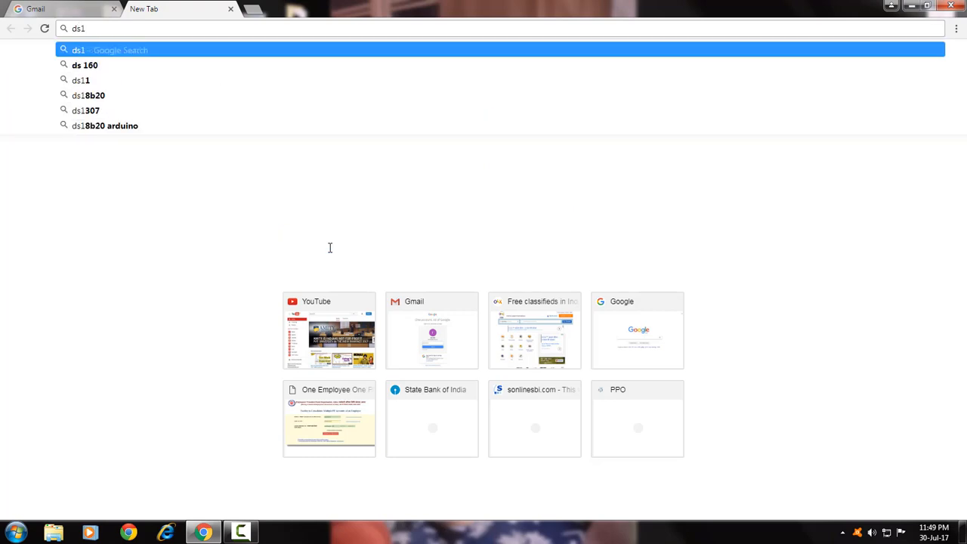
{"action": "type", "text": "60"}
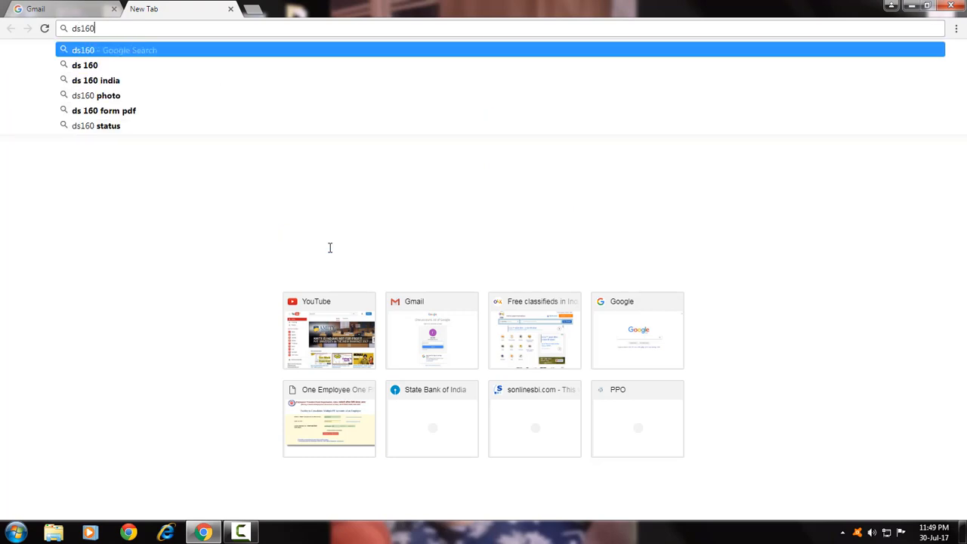
{"action": "key", "text": "Return"}
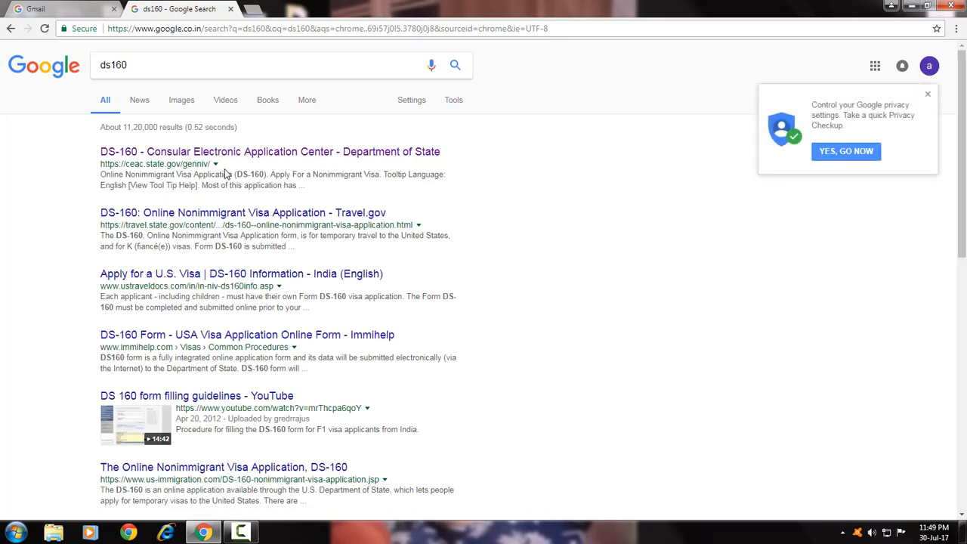
{"action": "middle_click", "coordinate": [262, 152]}
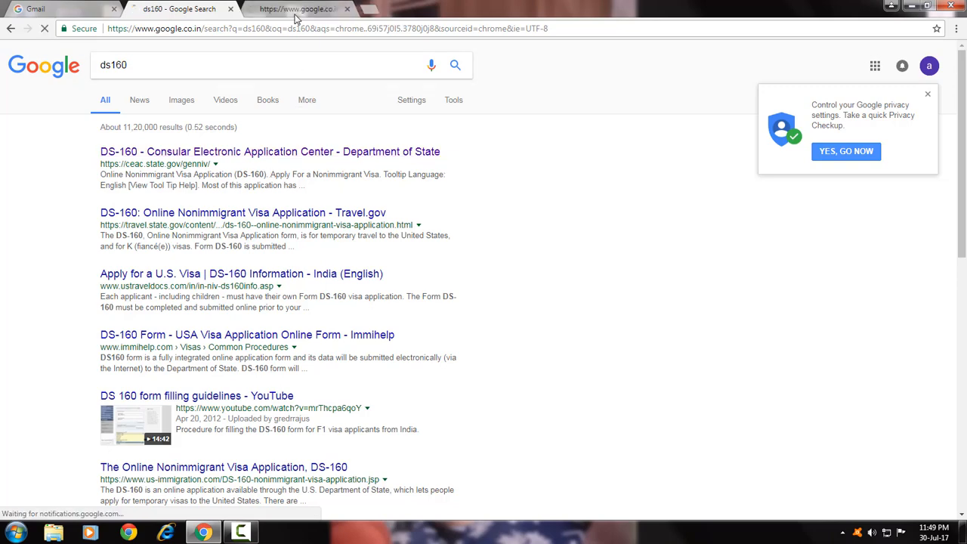
{"action": "left_click", "coordinate": [294, 14]}
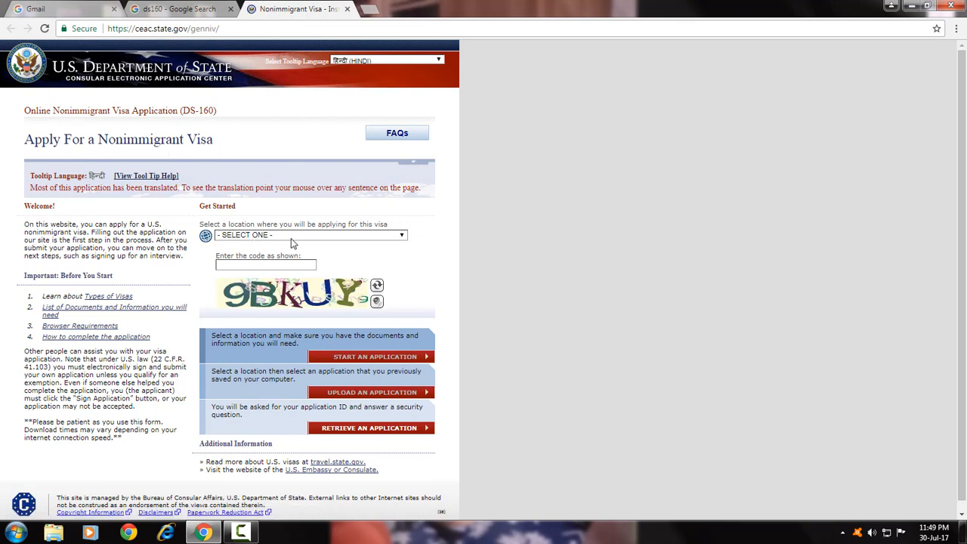
Select INDIA, NEW DELHI as the location, enter the verification code, and start an application.
{"action": "left_click", "coordinate": [345, 237]}
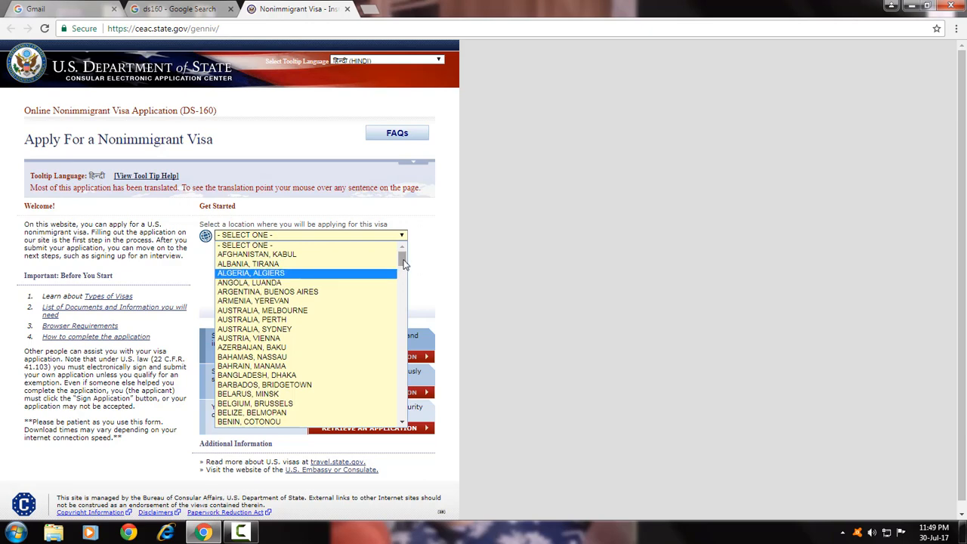
{"action": "left_click_drag", "start_coordinate": [403, 260], "coordinate": [402, 326]}
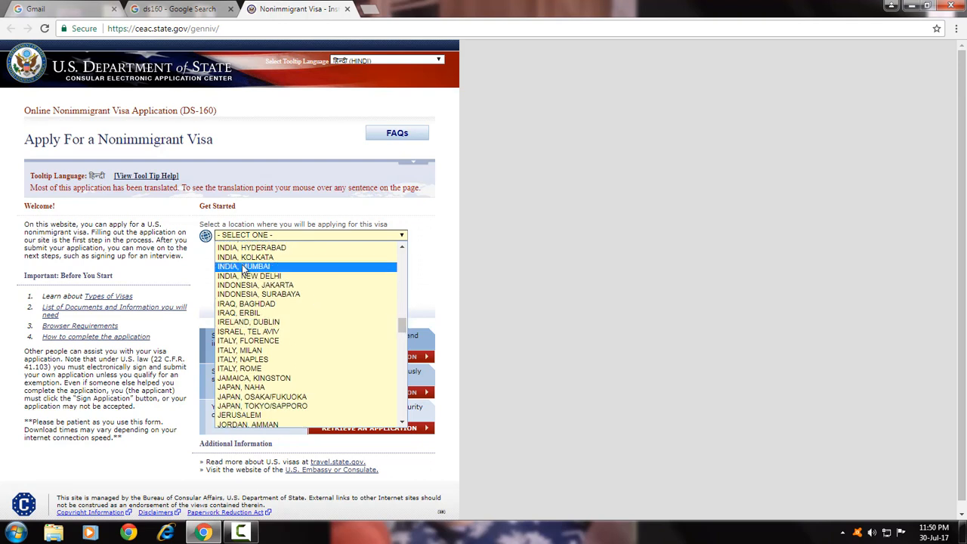
{"action": "left_click", "coordinate": [400, 245]}
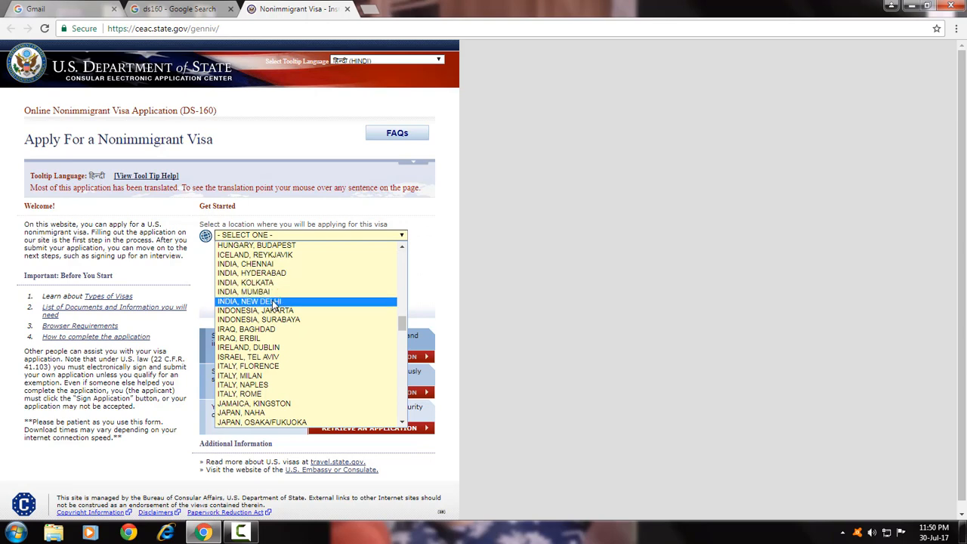
{"action": "left_click", "coordinate": [273, 302]}
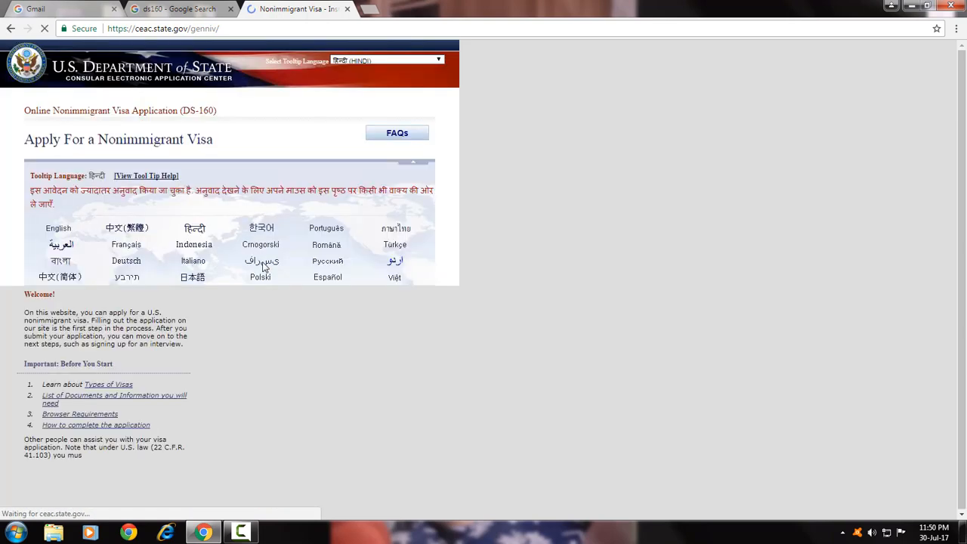
{"action": "left_click", "coordinate": [244, 286]}
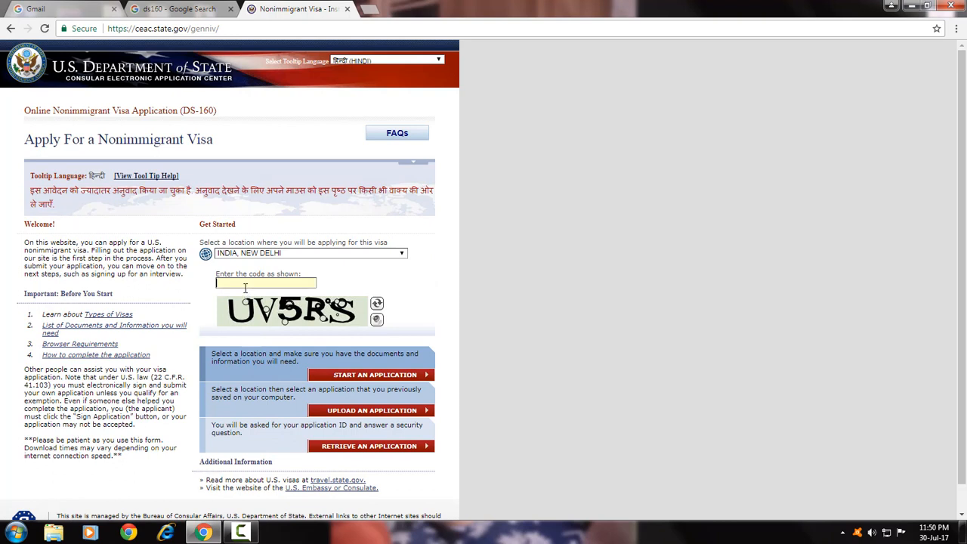
{"action": "type", "text": "UV5RS"}
{"action": "left_click", "coordinate": [373, 375]}
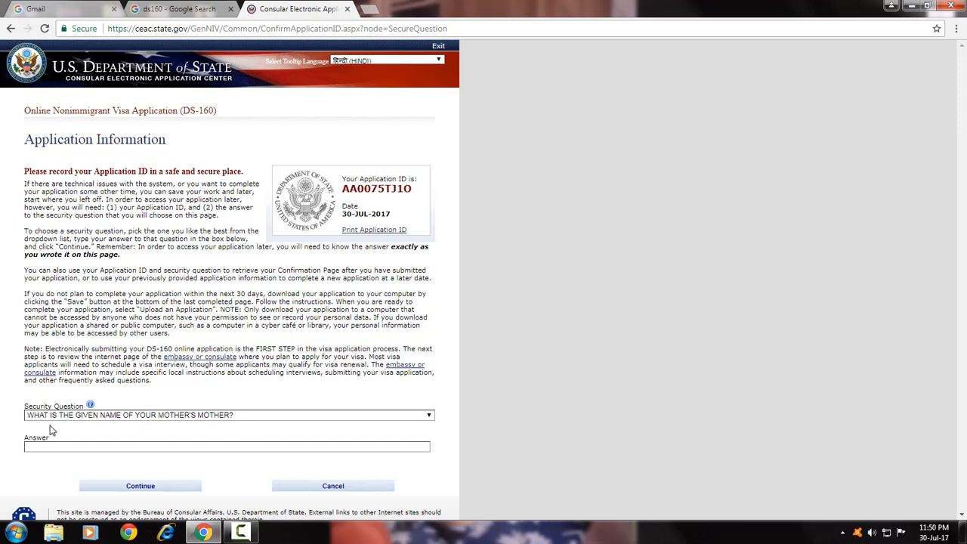
Choose 'IN WHAT CITY OR TOWN WAS YOUR FIRST JOB?', enter the security answer, and continue.
{"action": "left_click", "coordinate": [173, 417]}
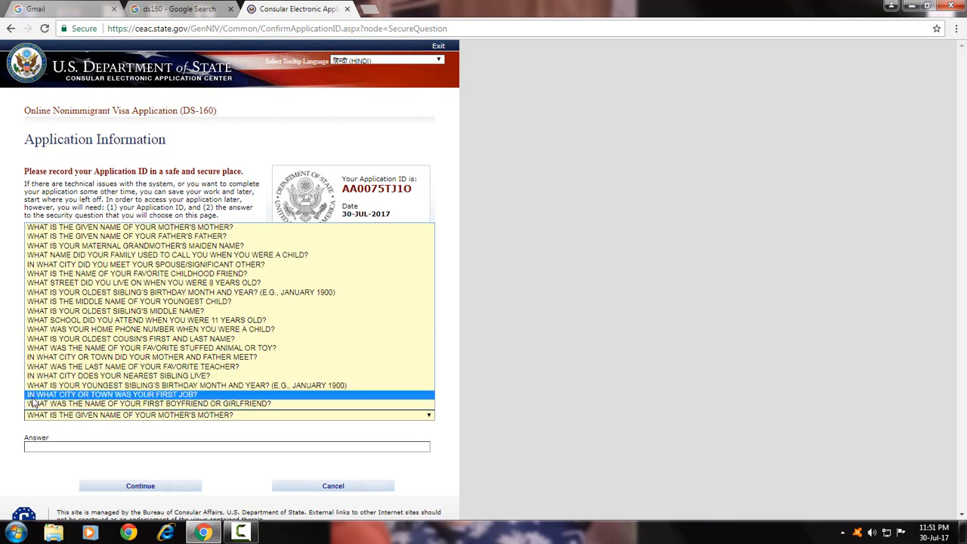
{"action": "left_click", "coordinate": [174, 396]}
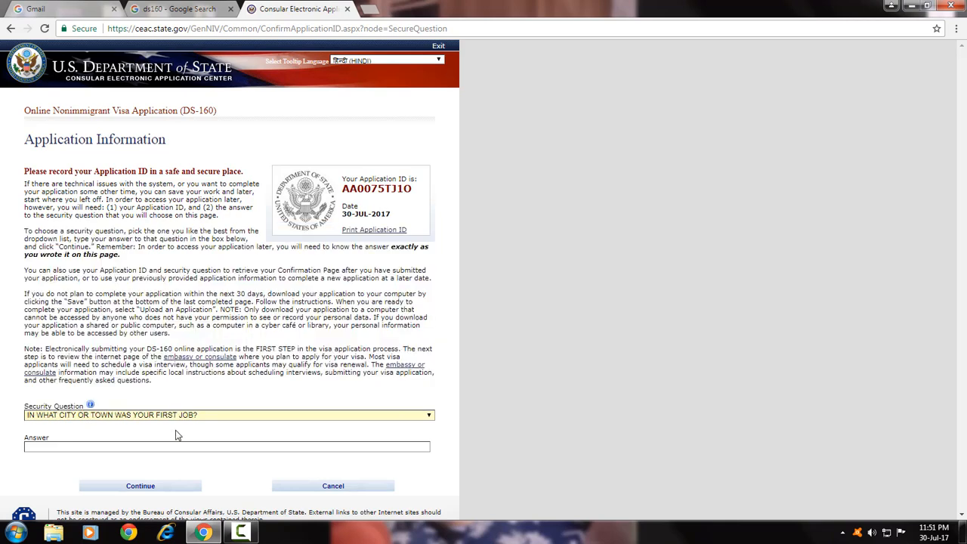
{"action": "left_click", "coordinate": [130, 446]}
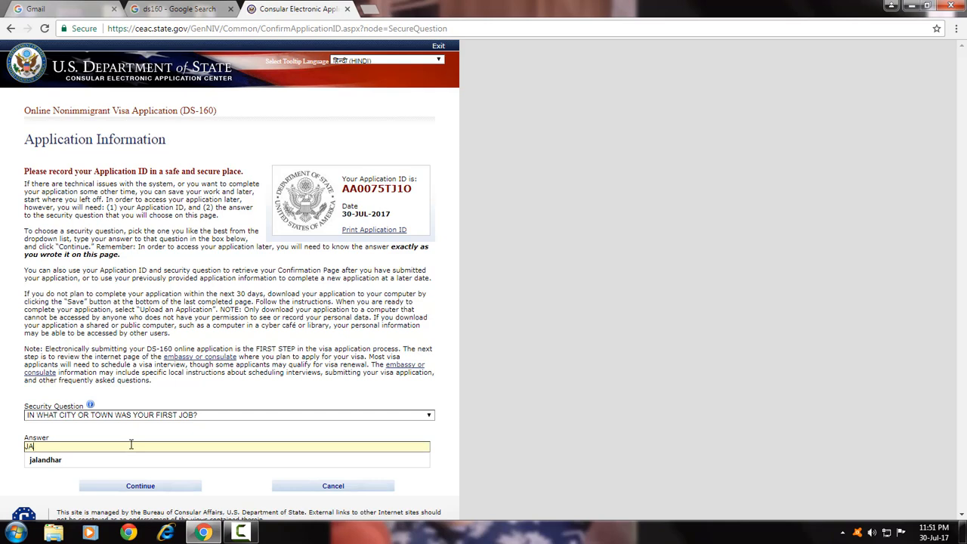
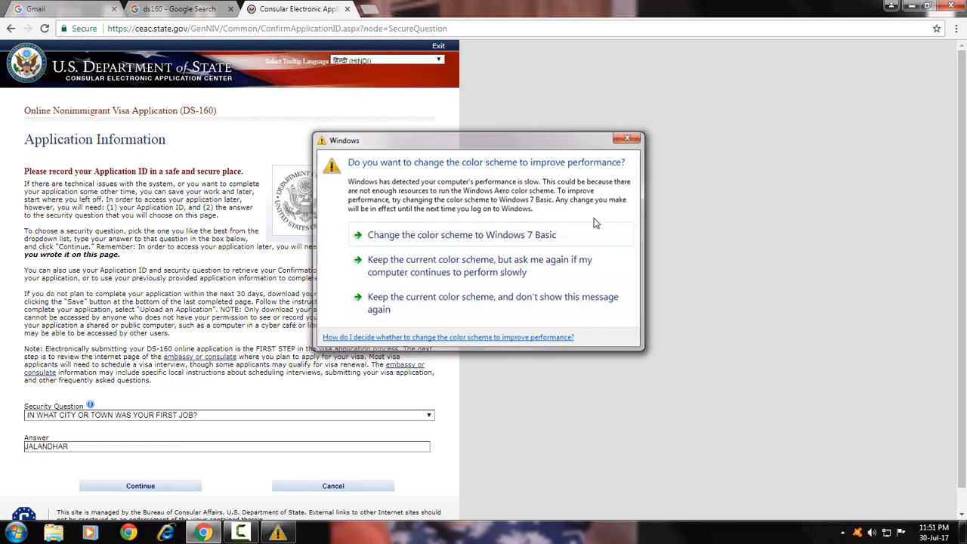
{"action": "left_click", "coordinate": [594, 225]}
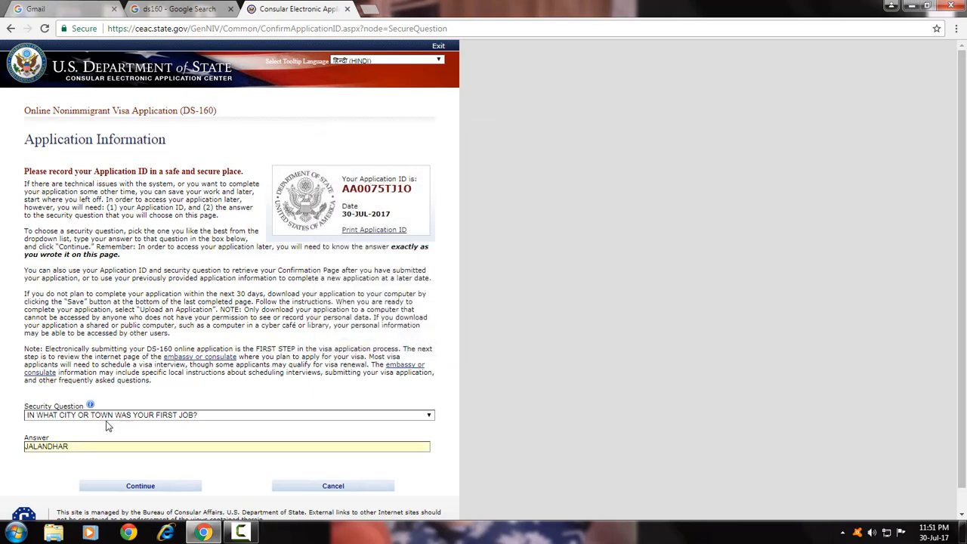
{"action": "left_click", "coordinate": [144, 489]}
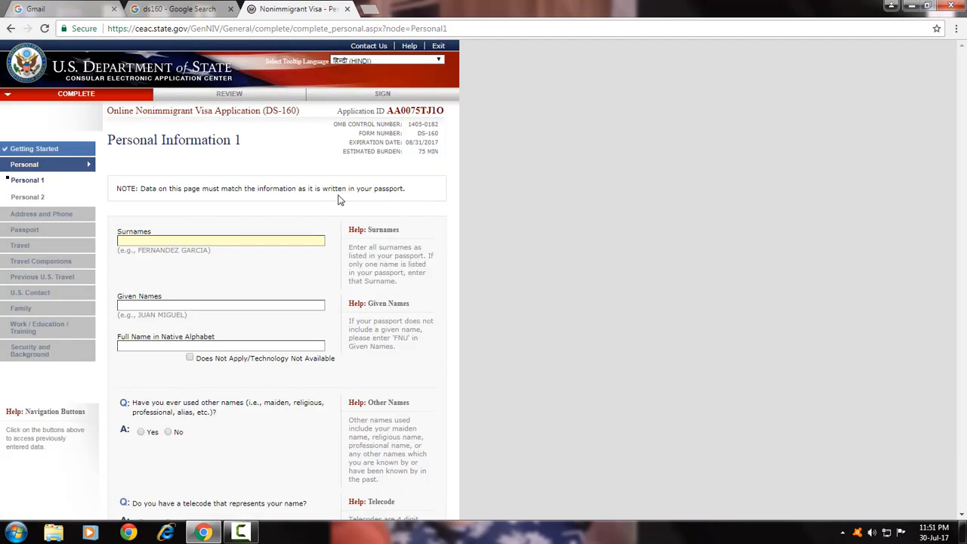
{"action": "mouse_move", "coordinate": [115, 145]}
{"action": "mouse_move", "coordinate": [194, 143]}
{"action": "mouse_move", "coordinate": [248, 192]}
{"action": "left_click", "coordinate": [128, 306]}
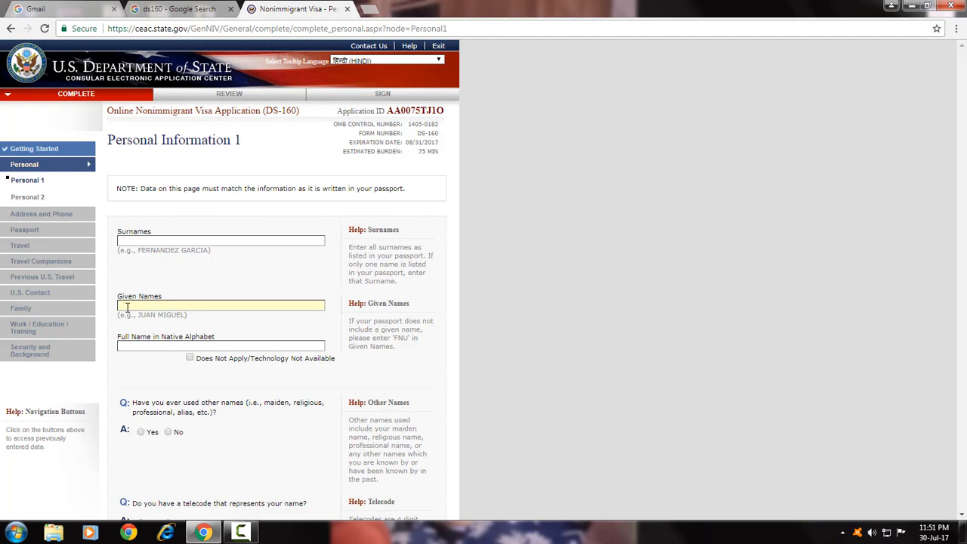
{"action": "mouse_move", "coordinate": [148, 303]}
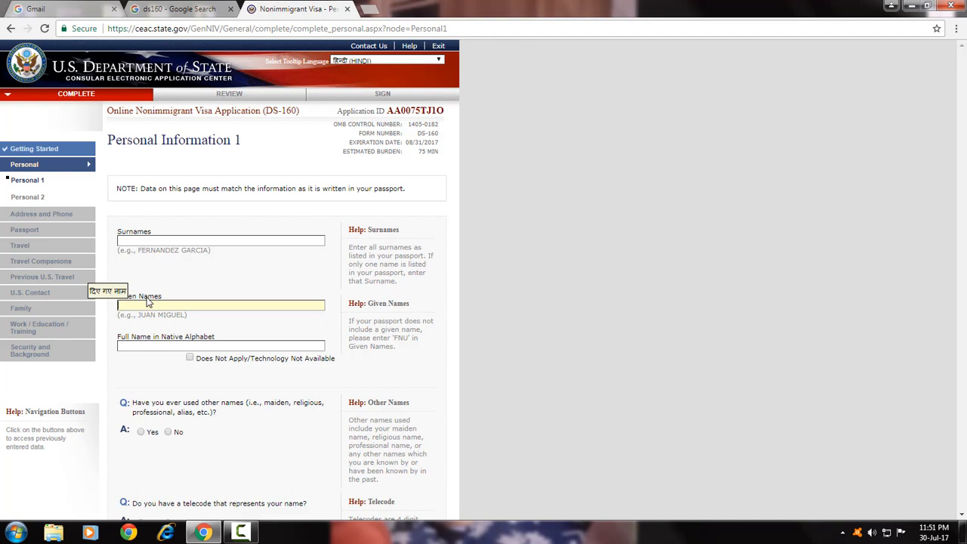
{"action": "left_click", "coordinate": [172, 240]}
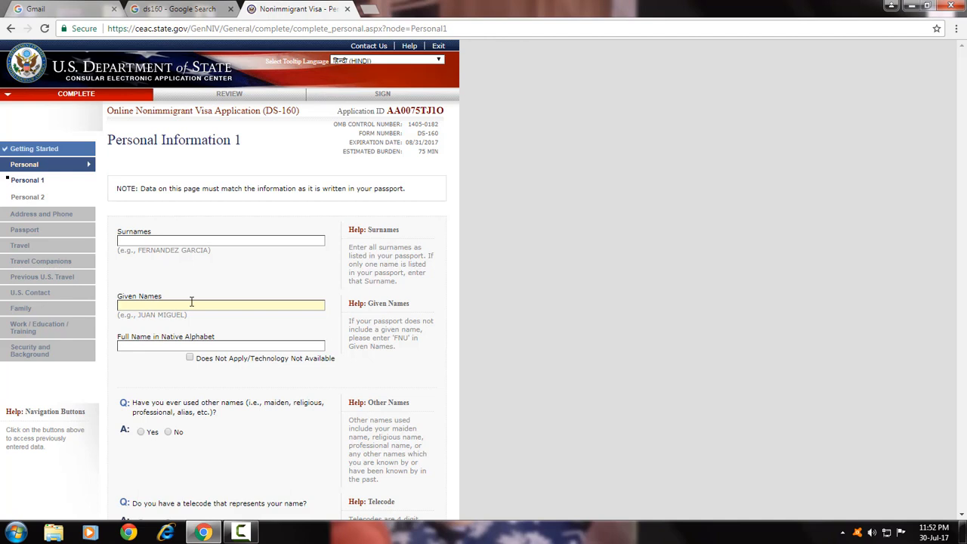
{"action": "left_click", "coordinate": [158, 302]}
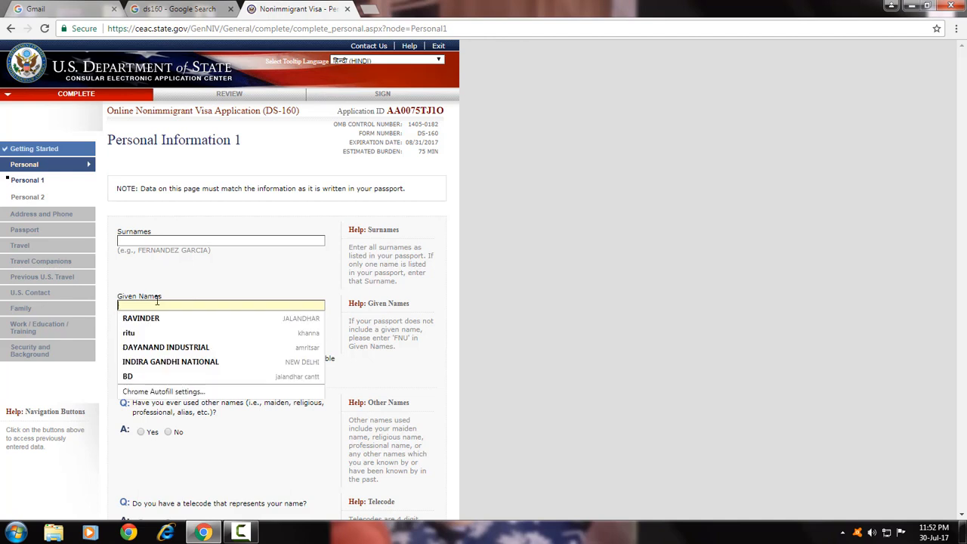
{"action": "left_click", "coordinate": [218, 284]}
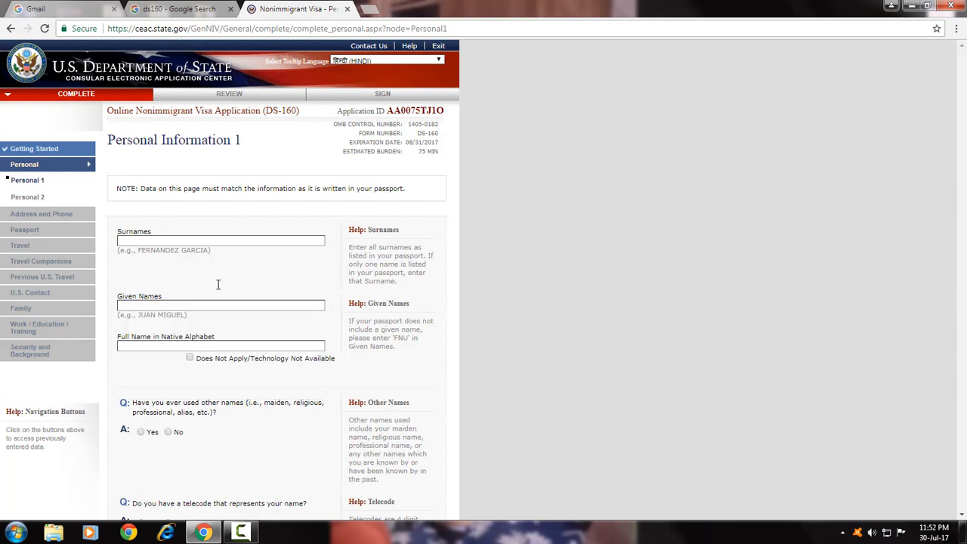
{"action": "left_click", "coordinate": [148, 240]}
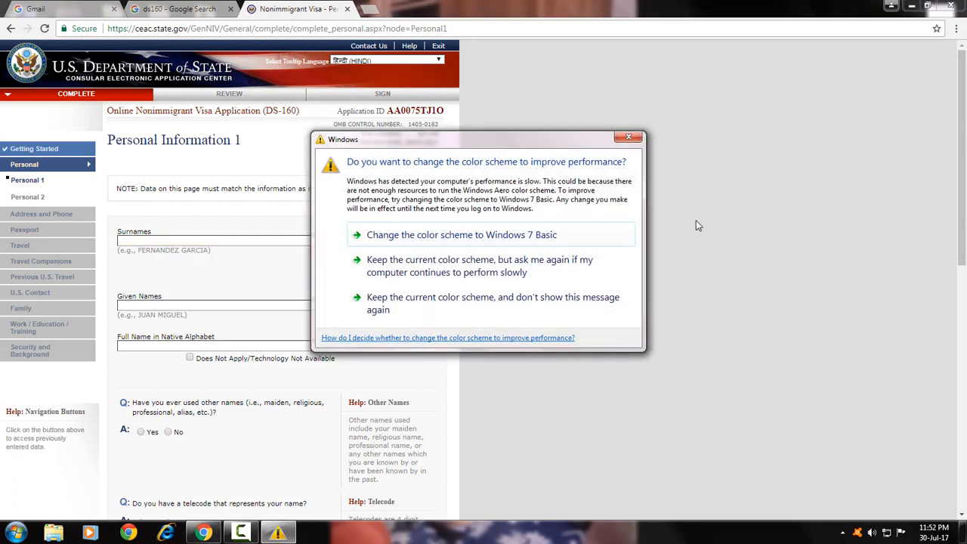
{"action": "left_click", "coordinate": [628, 137]}
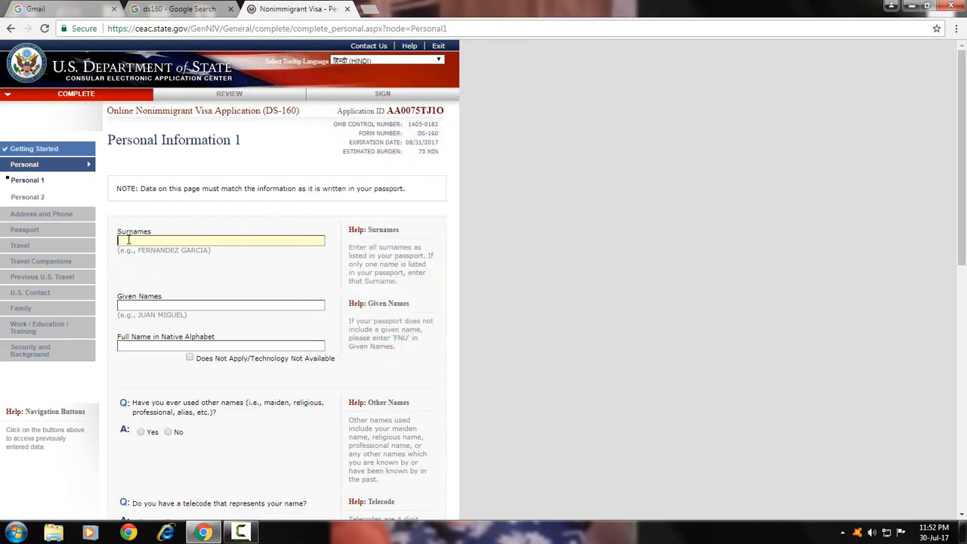
Enter the applicant's surname and select FNU under Given Names.
{"action": "left_click", "coordinate": [129, 239]}
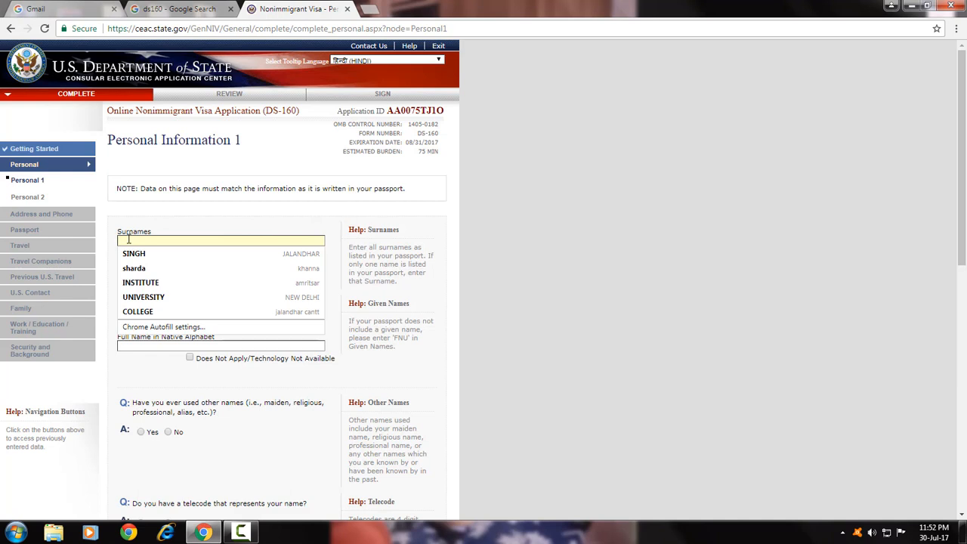
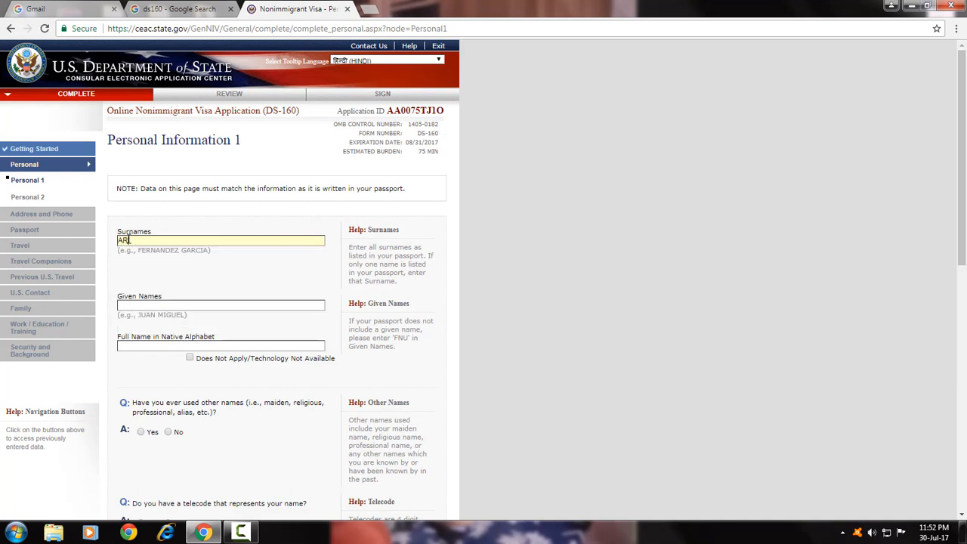
{"action": "left_click", "coordinate": [150, 305]}
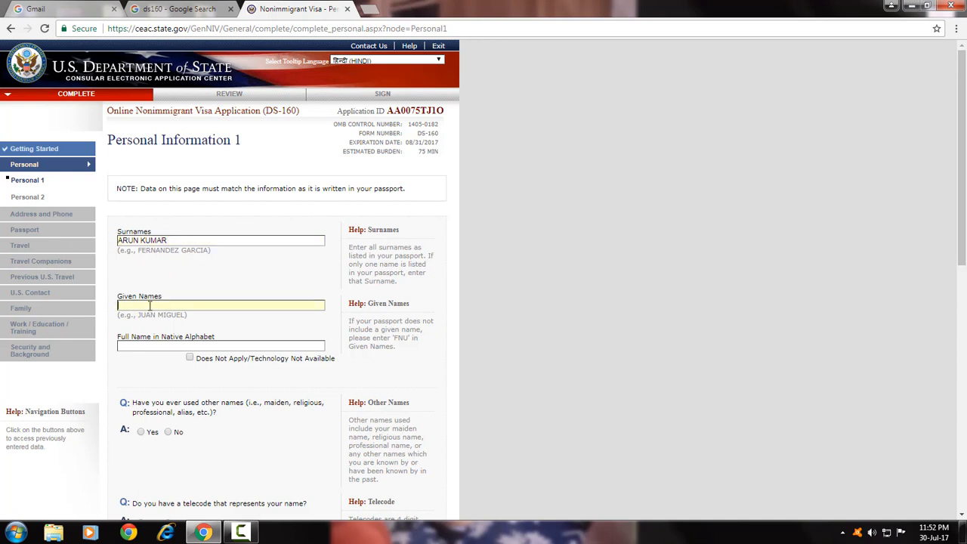
{"action": "type", "text": "FNU"}
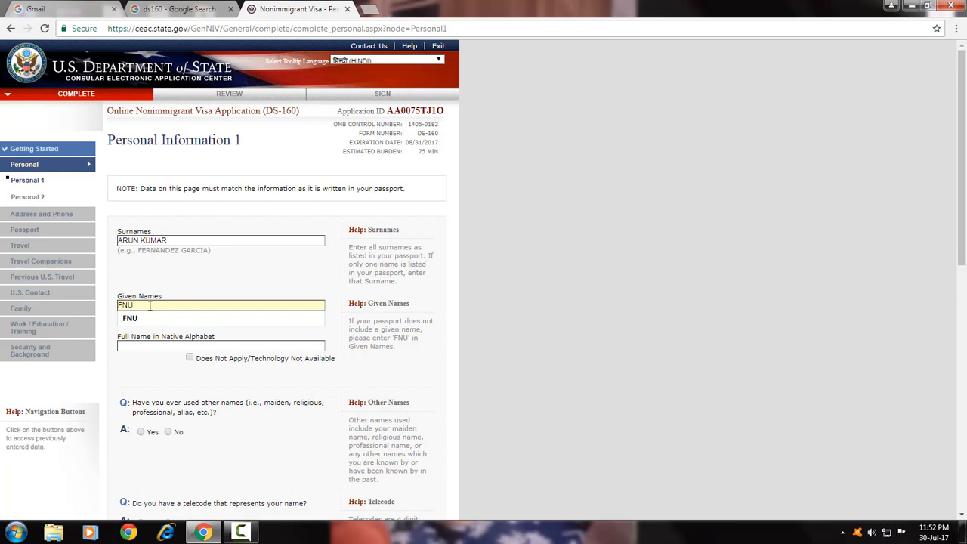
{"action": "left_click", "coordinate": [154, 320]}
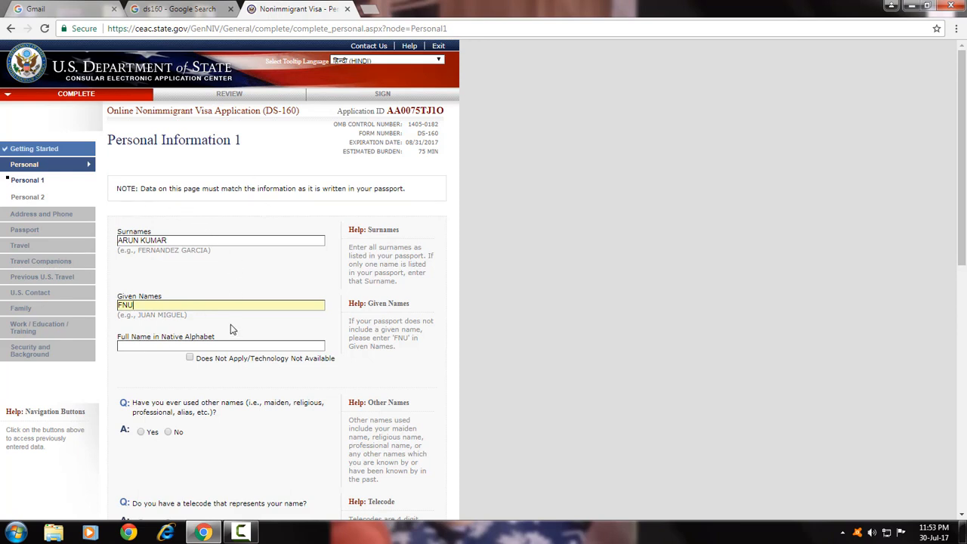
Mark the native-alphabet name Does Not Apply and answer No to other names and telecode.
{"action": "scroll", "coordinate": [229, 336], "scroll_direction": "down", "scroll_amount": 3}
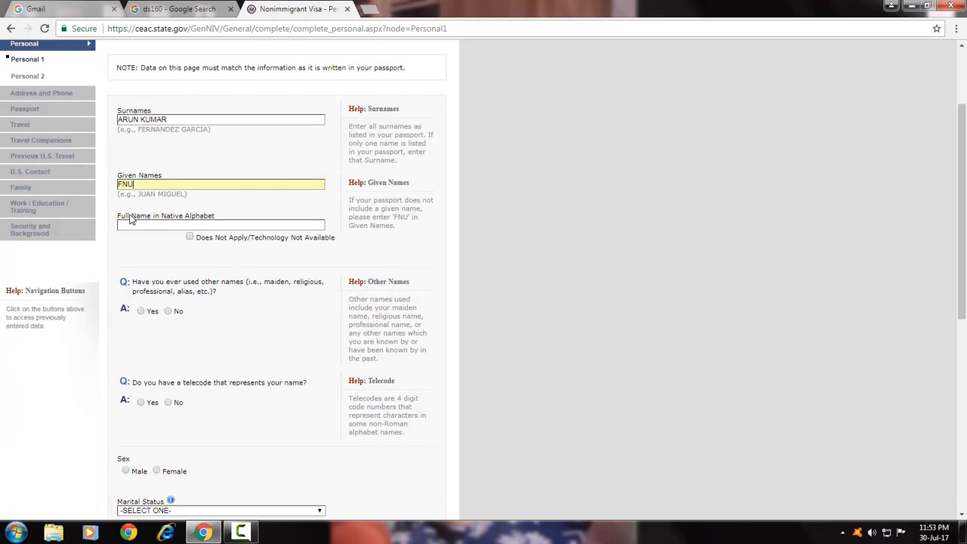
{"action": "left_click", "coordinate": [190, 237]}
{"action": "scroll", "coordinate": [105, 253], "scroll_direction": "down", "scroll_amount": 3}
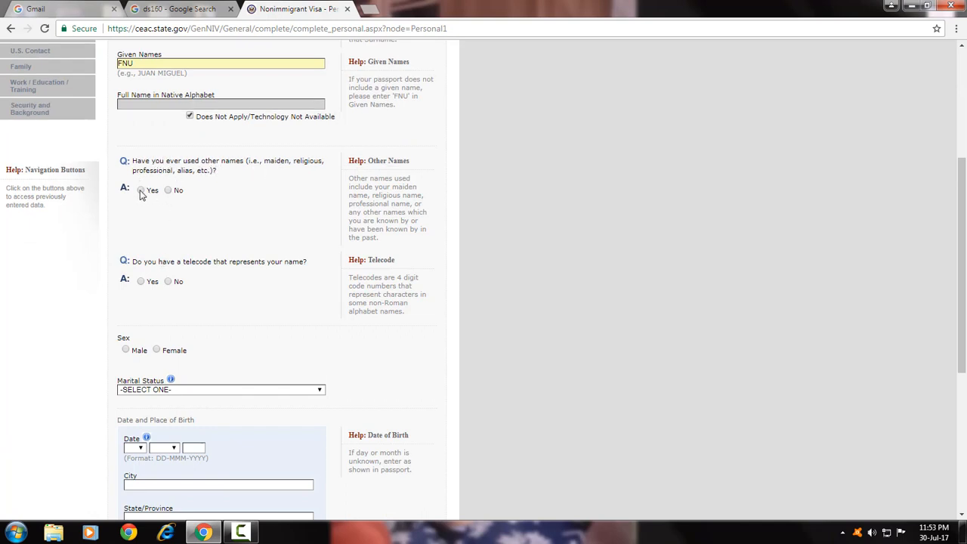
{"action": "left_click", "coordinate": [167, 190]}
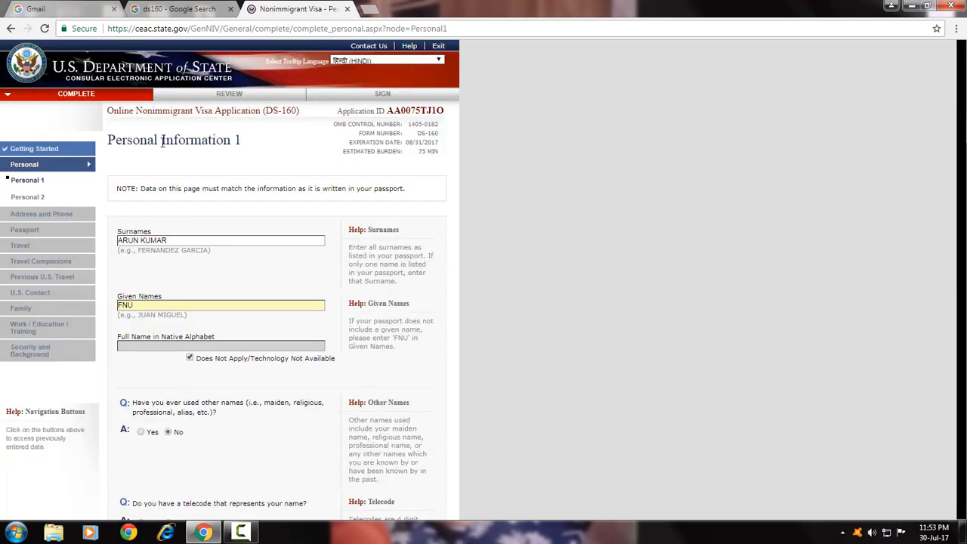
{"action": "scroll", "coordinate": [167, 246], "scroll_direction": "down", "scroll_amount": 4}
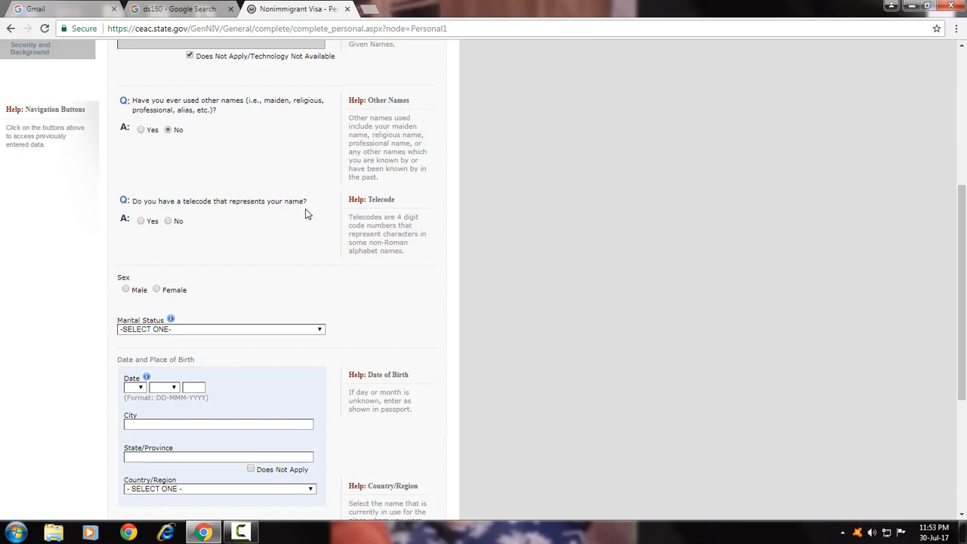
{"action": "left_click", "coordinate": [169, 221]}
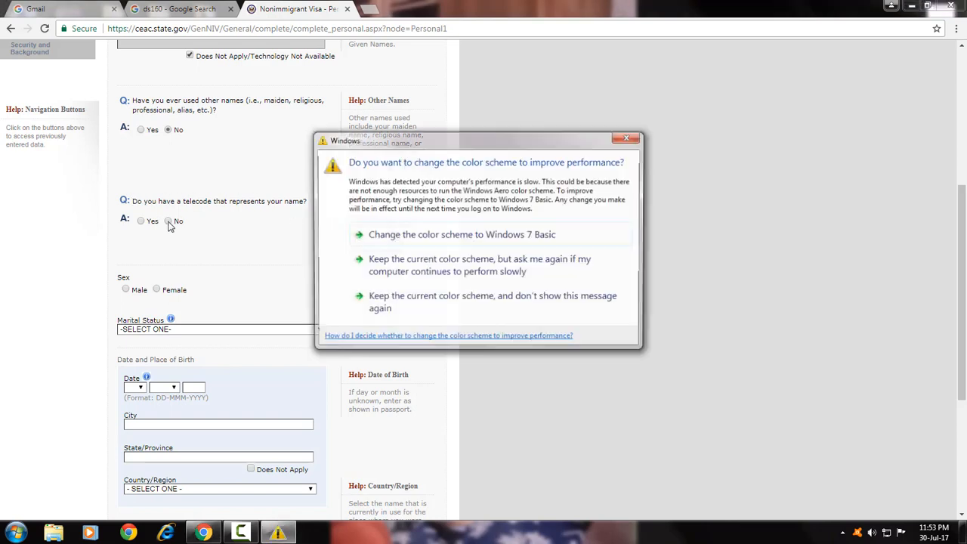
{"action": "scroll", "coordinate": [179, 274], "scroll_direction": "up", "scroll_amount": 4}
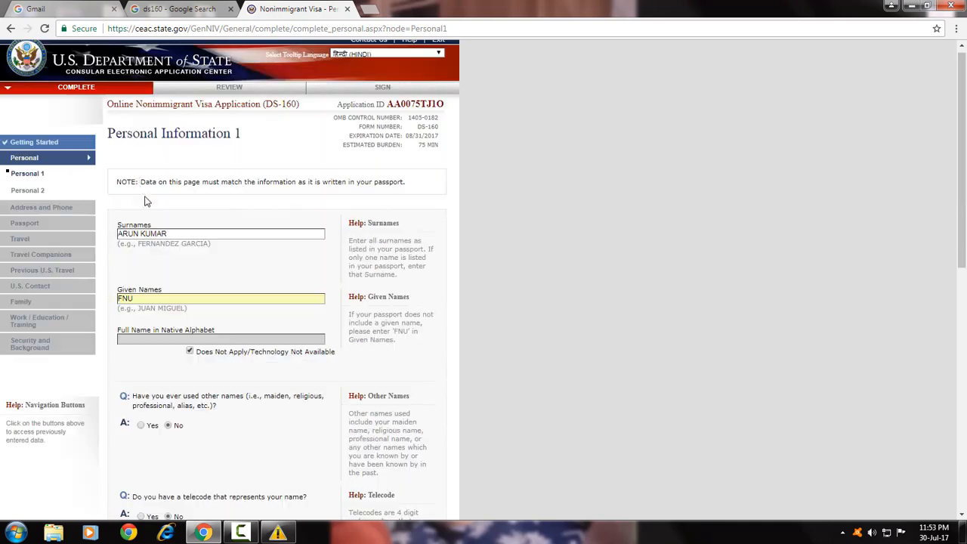
{"action": "scroll", "coordinate": [126, 298], "scroll_direction": "down", "scroll_amount": 4}
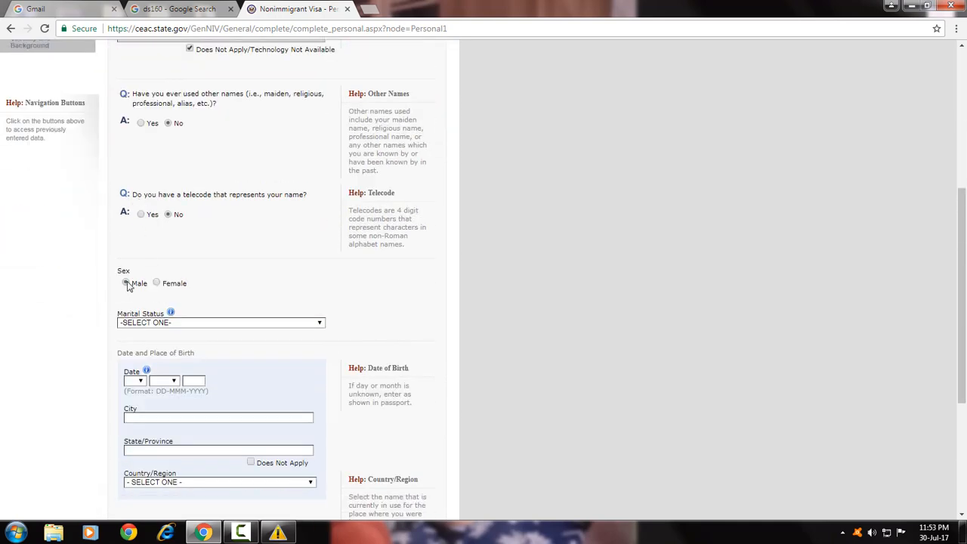
{"action": "left_click", "coordinate": [126, 283]}
{"action": "left_click", "coordinate": [182, 323]}
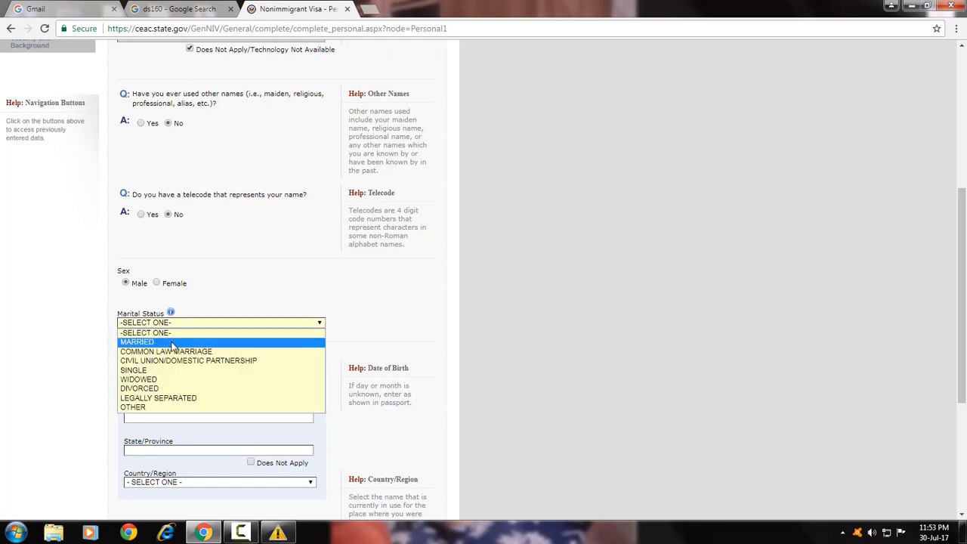
{"action": "left_click", "coordinate": [172, 343]}
{"action": "scroll", "coordinate": [172, 346], "scroll_direction": "down", "scroll_amount": 2}
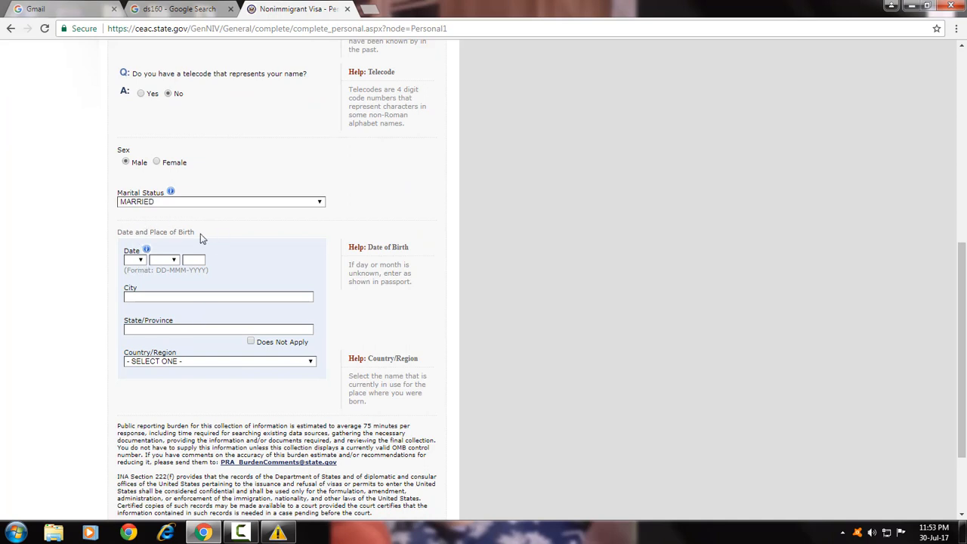
{"action": "left_click", "coordinate": [139, 260]}
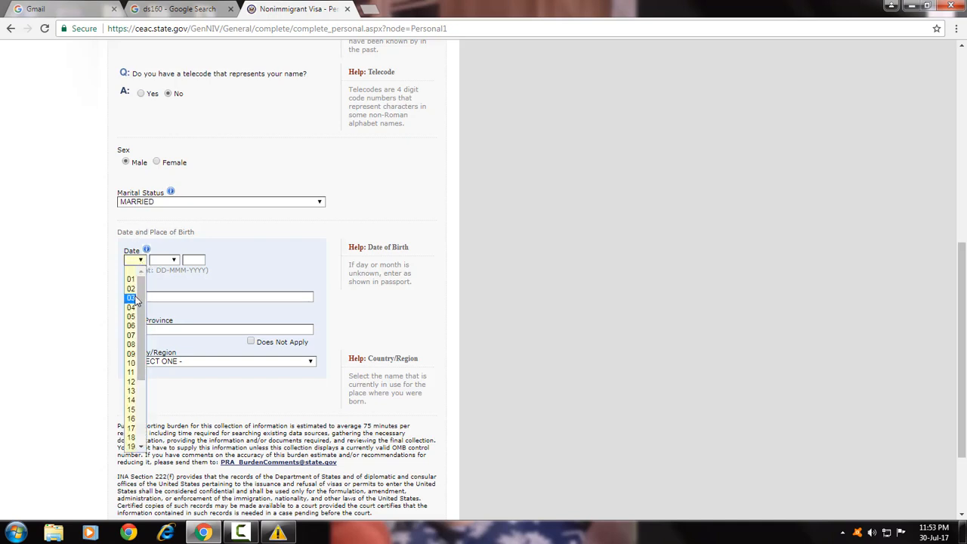
{"action": "left_click", "coordinate": [138, 298]}
{"action": "left_click", "coordinate": [162, 261]}
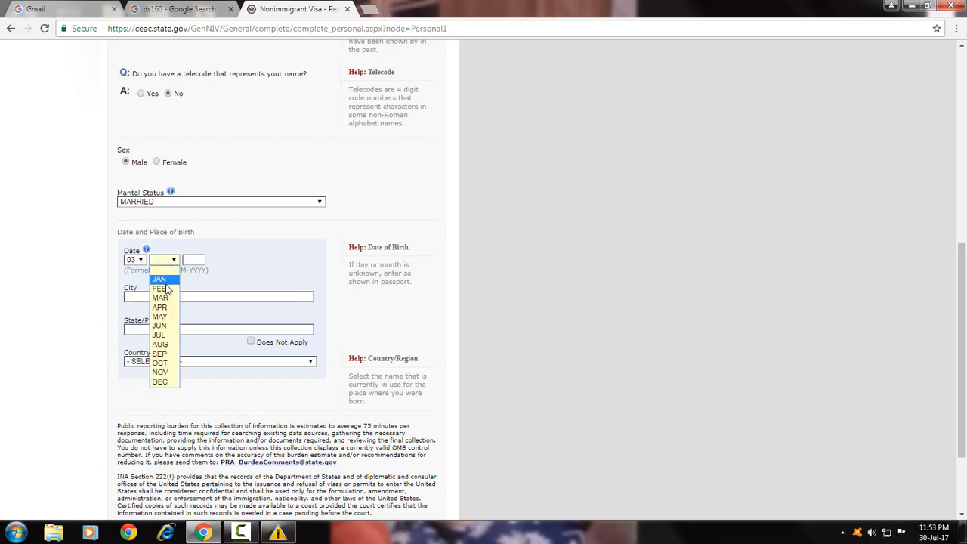
{"action": "left_click", "coordinate": [164, 281]}
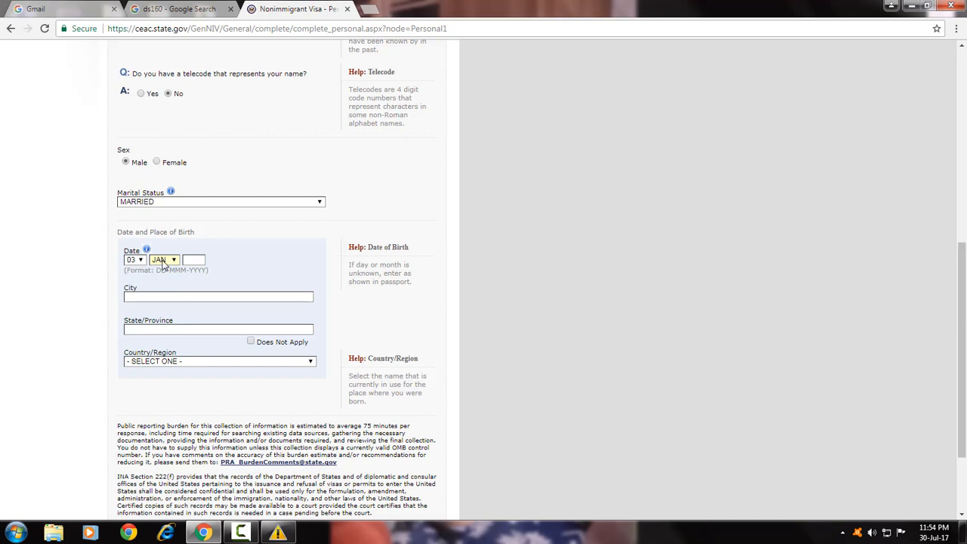
{"action": "left_click", "coordinate": [191, 259]}
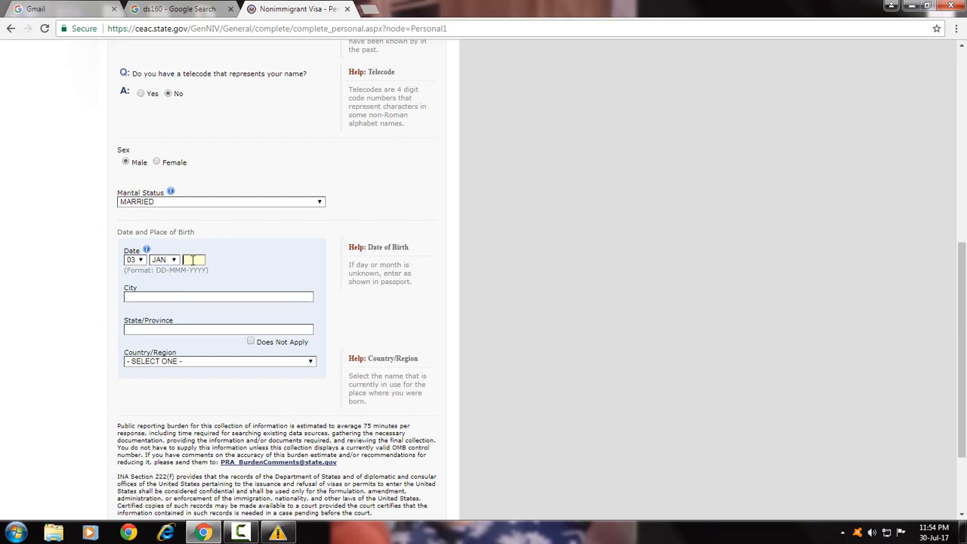
{"action": "type", "text": "1986"}
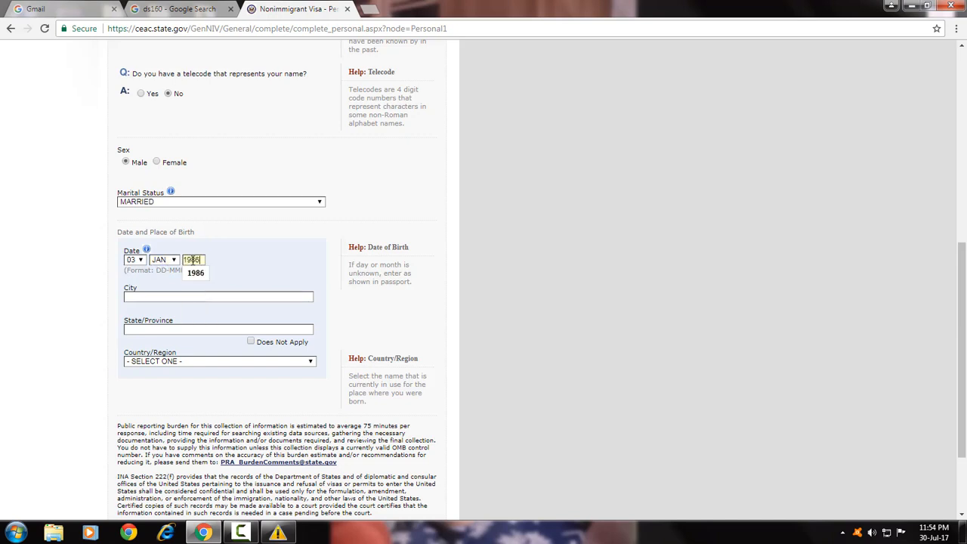
Enter the place of birth as JALANDHAR, PUNJAB, INDIA.
{"action": "left_click", "coordinate": [165, 295]}
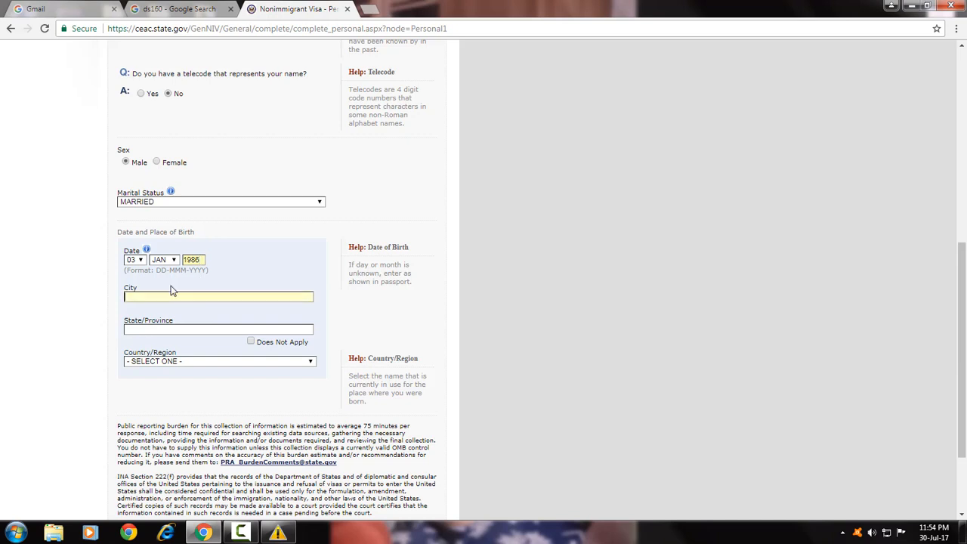
{"action": "type", "text": "JALA"}
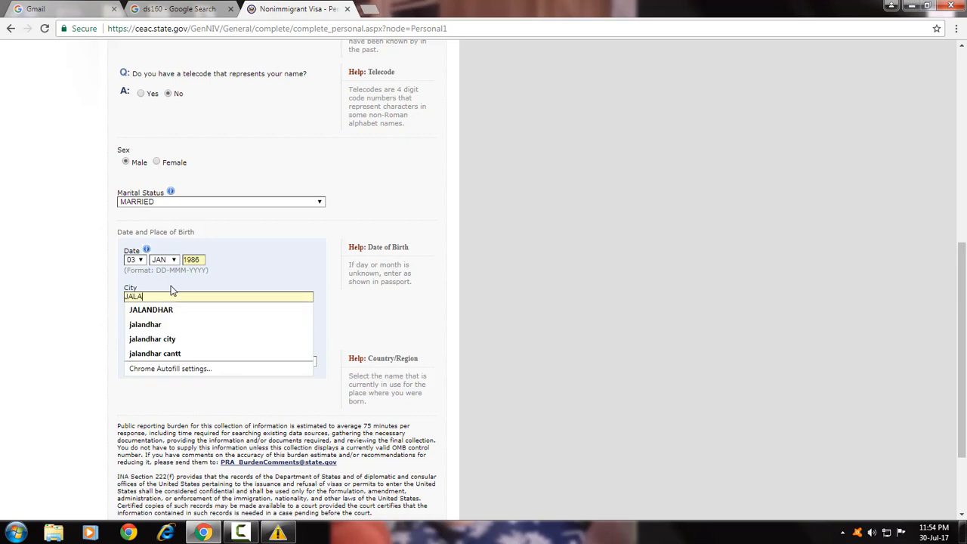
{"action": "type", "text": "NDHAR"}
{"action": "left_click", "coordinate": [178, 310]}
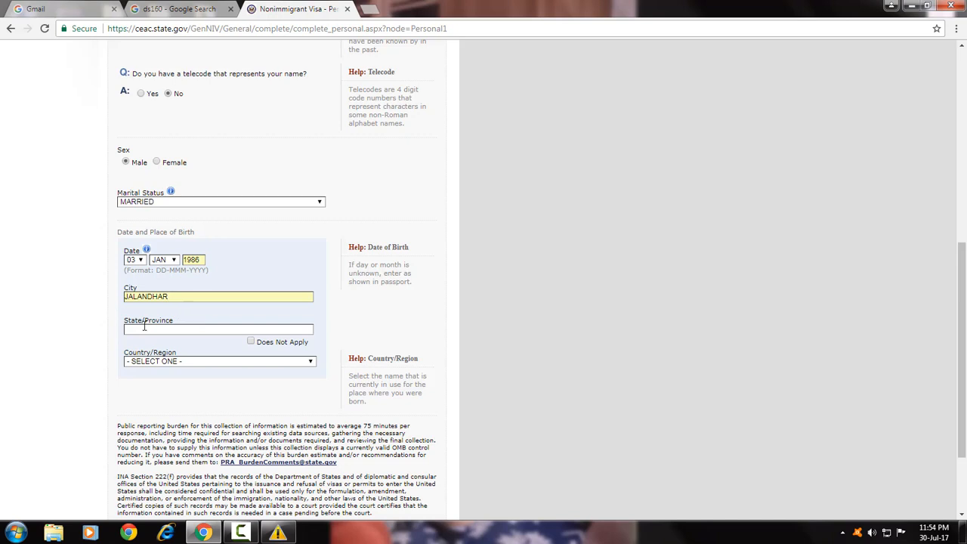
{"action": "left_click", "coordinate": [151, 330]}
{"action": "type", "text": "P"}
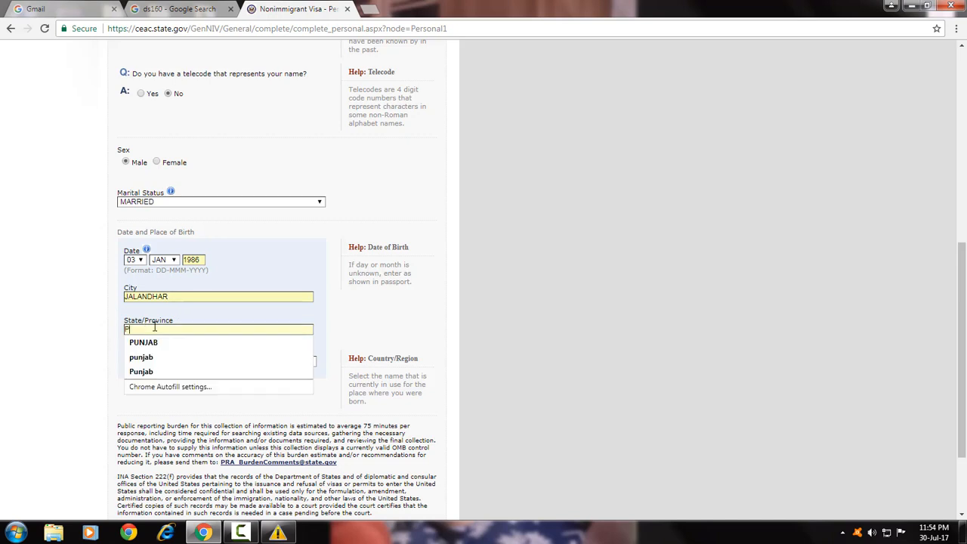
{"action": "left_click", "coordinate": [179, 344]}
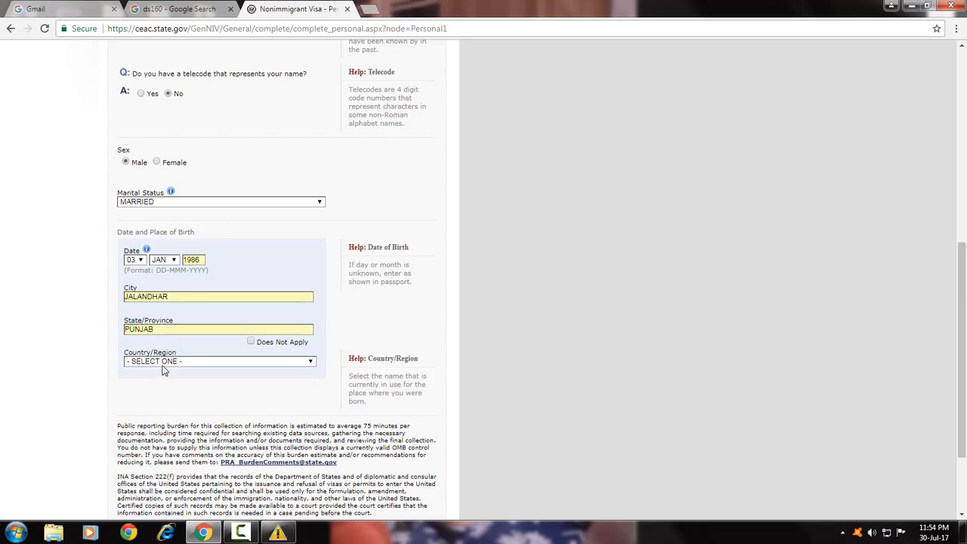
{"action": "left_click", "coordinate": [165, 362]}
{"action": "left_click_drag", "start_coordinate": [324, 180], "coordinate": [324, 249]}
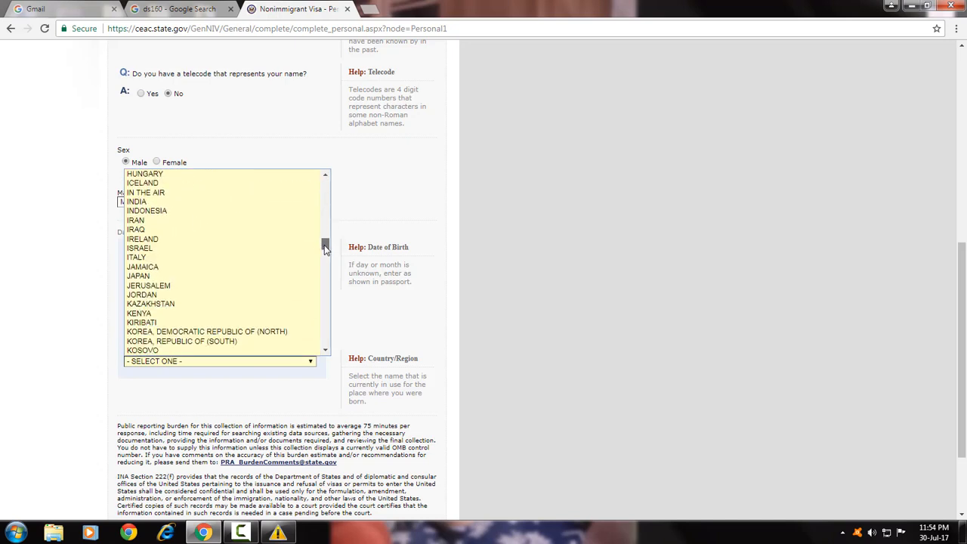
{"action": "left_click", "coordinate": [244, 202]}
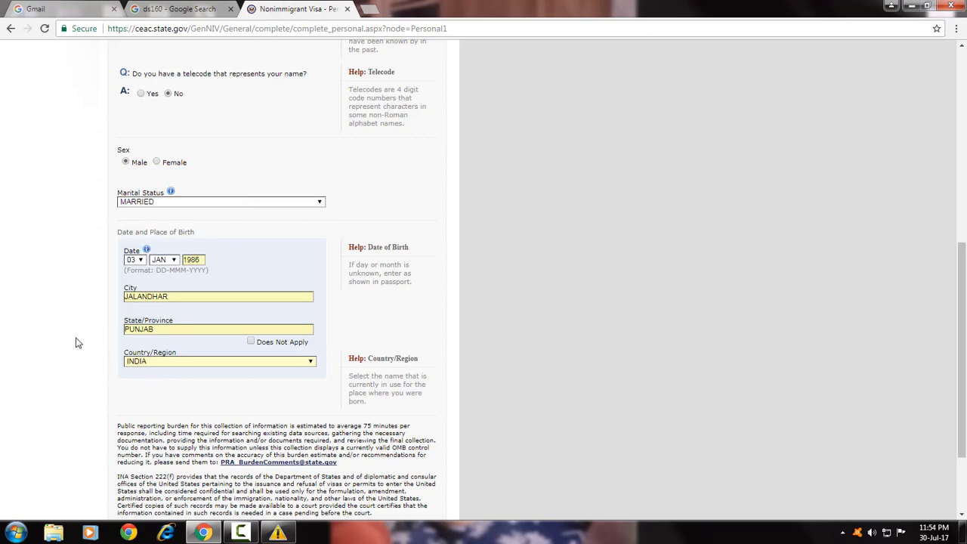
{"action": "scroll", "coordinate": [78, 341], "scroll_direction": "down", "scroll_amount": 3}
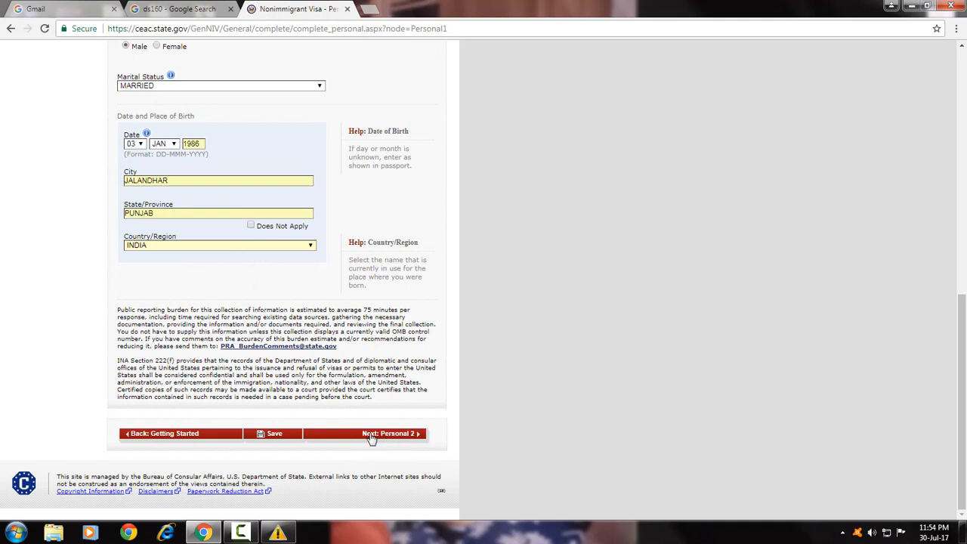
Go to Personal Information 2 and set nationality to INDIA.
{"action": "left_click", "coordinate": [400, 436]}
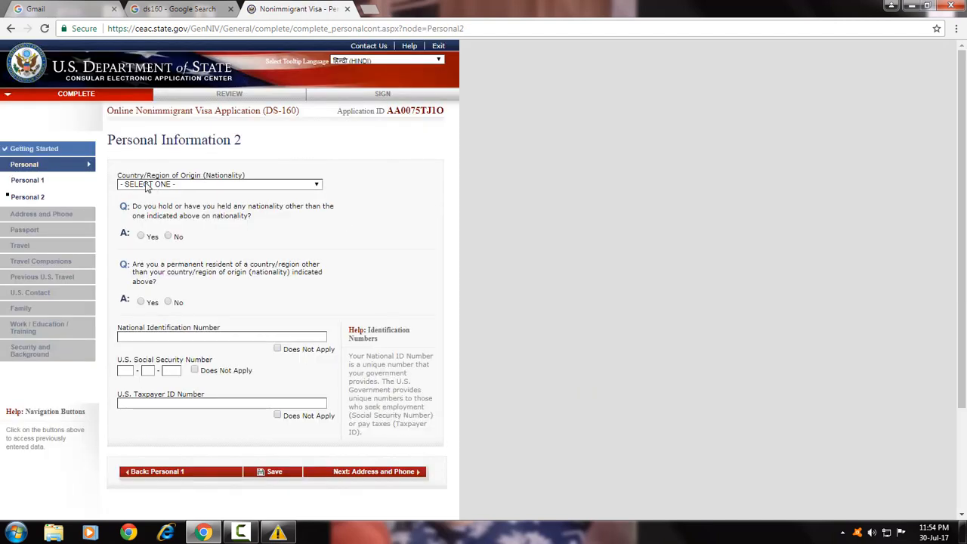
{"action": "left_click", "coordinate": [194, 184]}
{"action": "scroll", "coordinate": [205, 227], "scroll_direction": "down", "scroll_amount": 15}
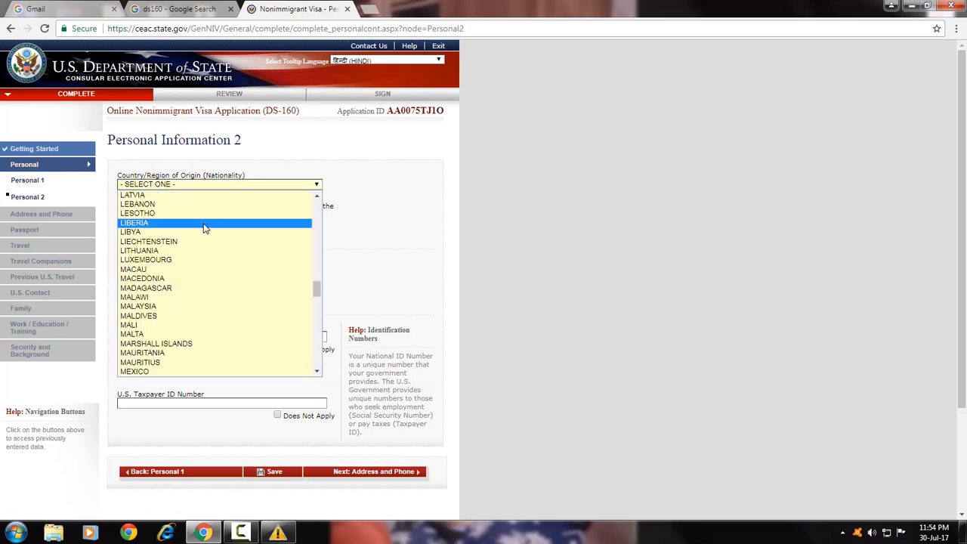
{"action": "scroll", "coordinate": [201, 265], "scroll_direction": "down", "scroll_amount": 2}
{"action": "scroll", "coordinate": [200, 280], "scroll_direction": "down", "scroll_amount": 10}
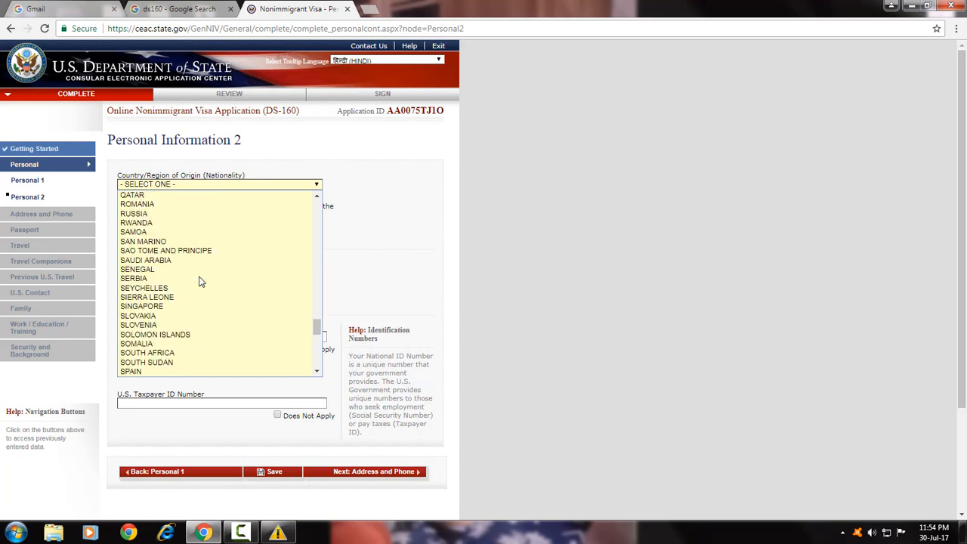
{"action": "scroll", "coordinate": [200, 280], "scroll_direction": "up", "scroll_amount": 9}
{"action": "scroll", "coordinate": [200, 279], "scroll_direction": "up", "scroll_amount": 13}
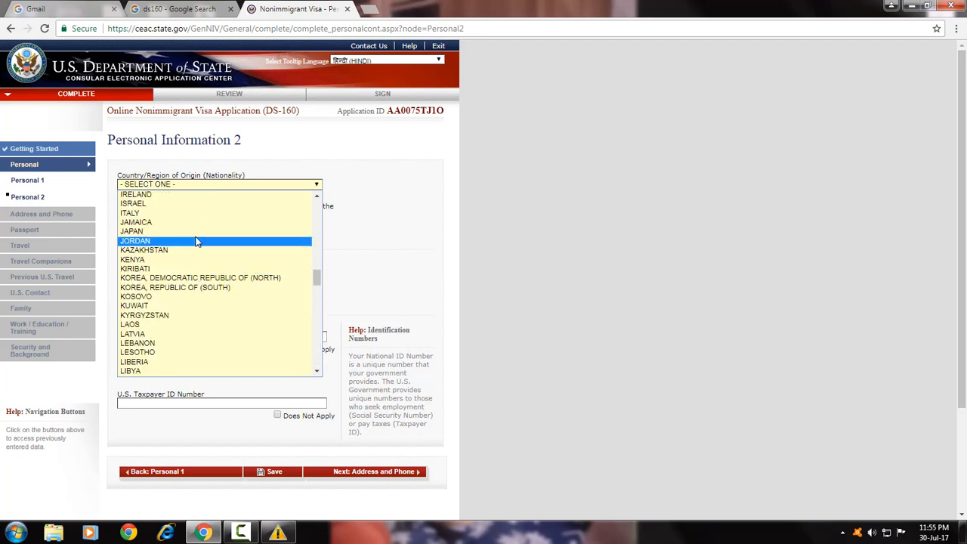
{"action": "scroll", "coordinate": [197, 249], "scroll_direction": "up", "scroll_amount": 4}
{"action": "left_click", "coordinate": [183, 280]}
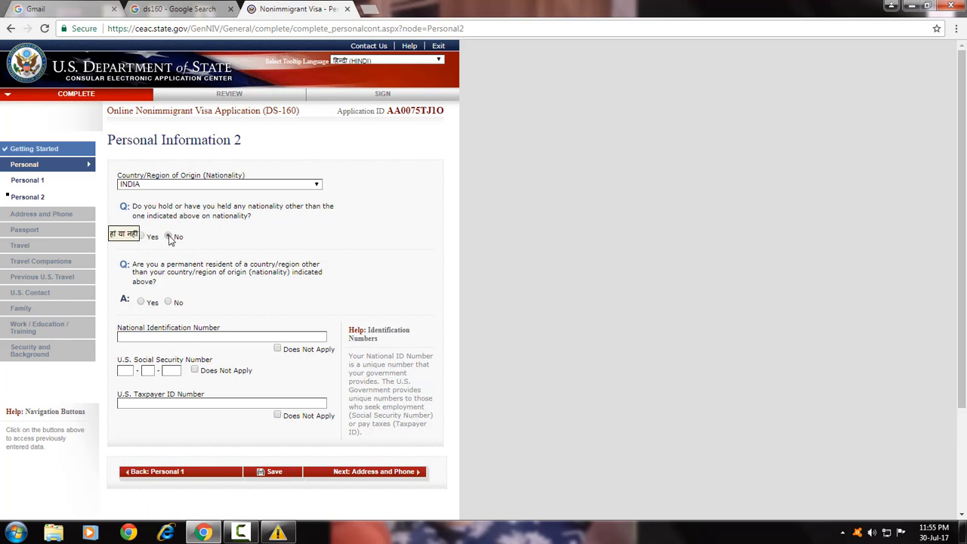
Answer No to other nationality and residency; mark National ID, SSN and Taxpayer ID Does Not Apply.
{"action": "left_click", "coordinate": [170, 237]}
{"action": "left_click", "coordinate": [171, 303]}
{"action": "left_click", "coordinate": [277, 349]}
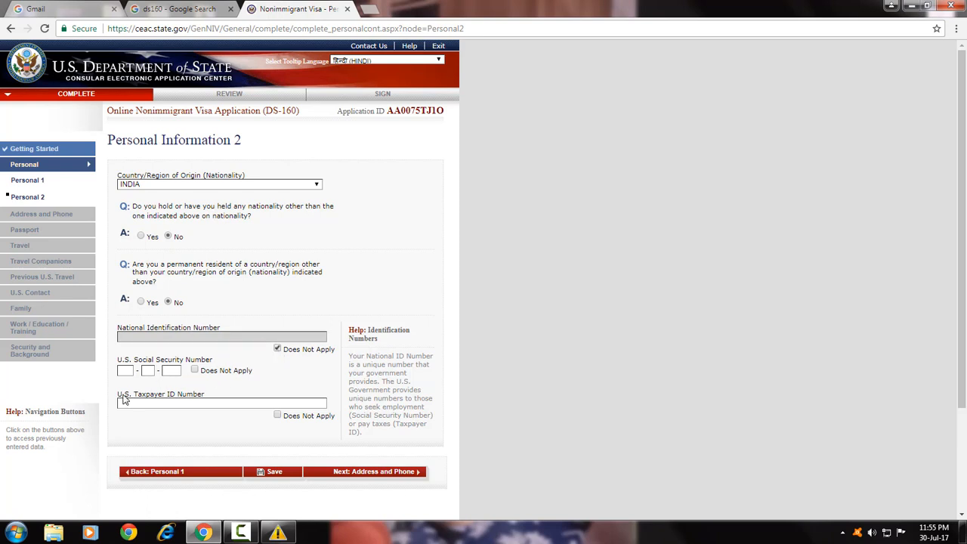
{"action": "left_click", "coordinate": [194, 370]}
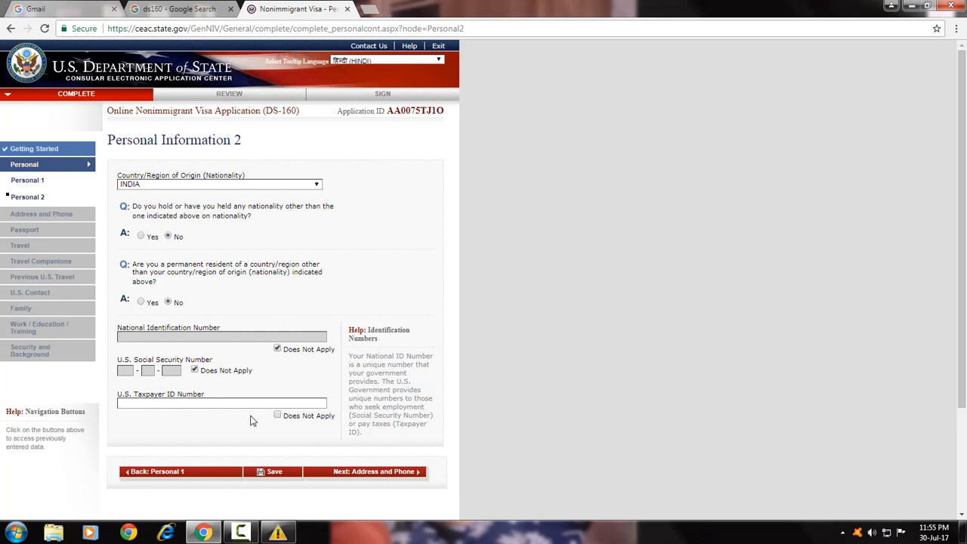
{"action": "left_click", "coordinate": [277, 416]}
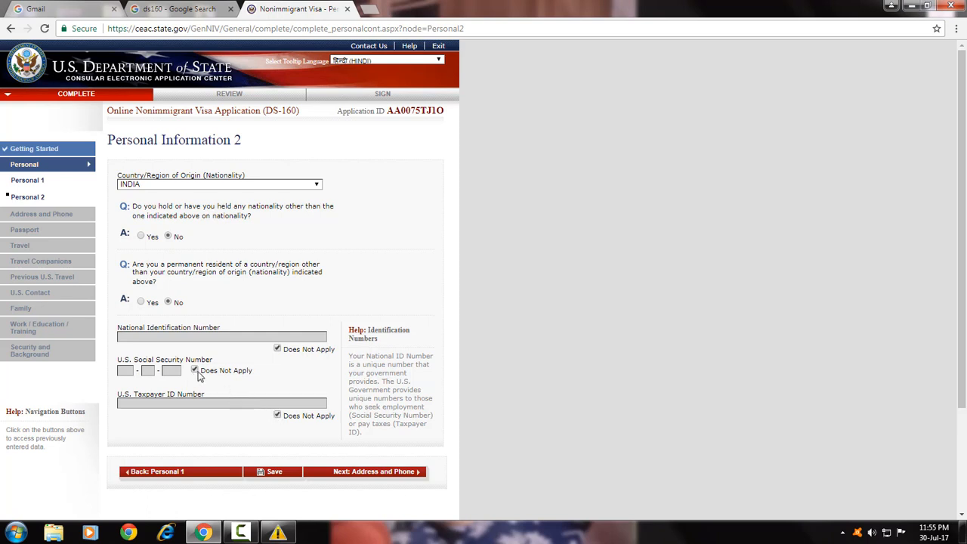
{"action": "scroll", "coordinate": [317, 438], "scroll_direction": "down", "scroll_amount": 1}
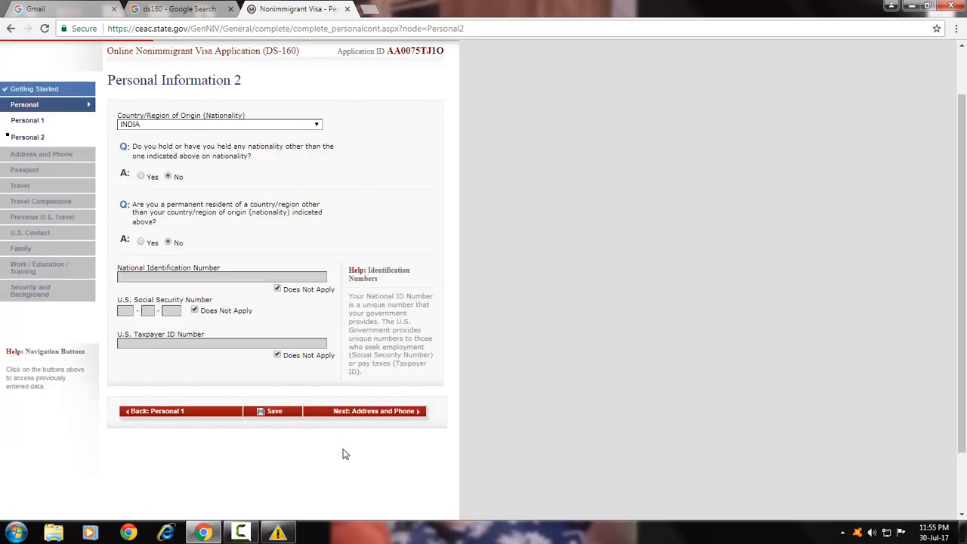
Fill the home address from a saved suggestion and answer Yes to mailing address same as home.
{"action": "left_click", "coordinate": [366, 414]}
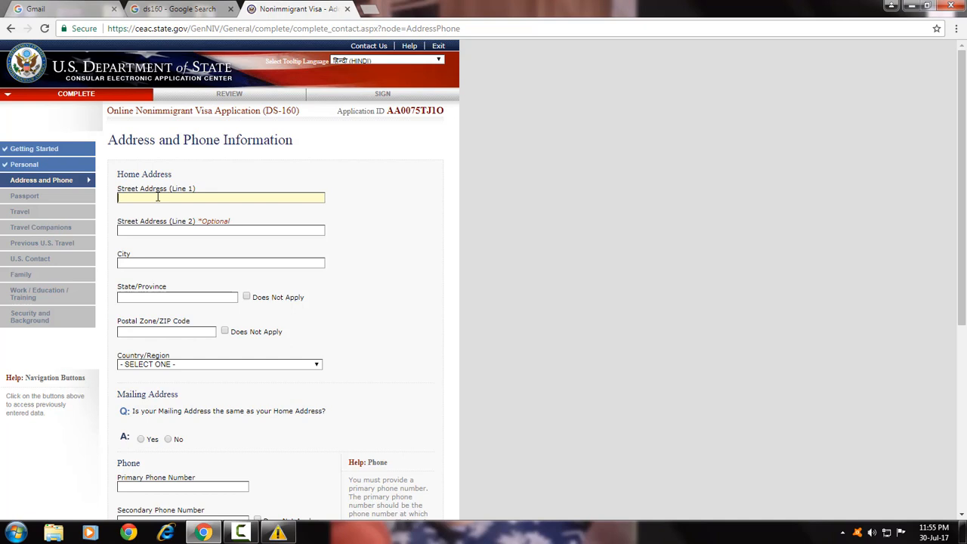
{"action": "type", "text": "HOUS"}
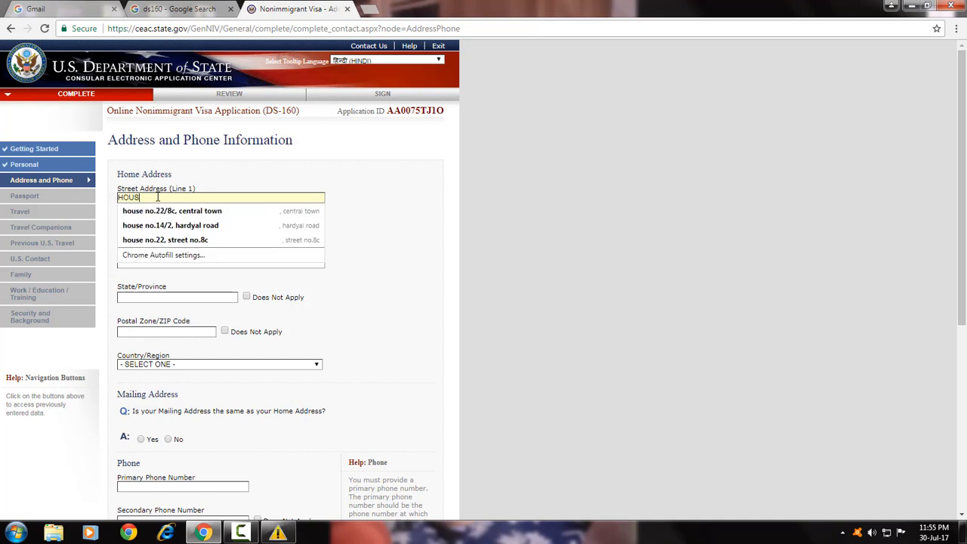
{"action": "type", "text": "E"}
{"action": "left_click", "coordinate": [155, 212]}
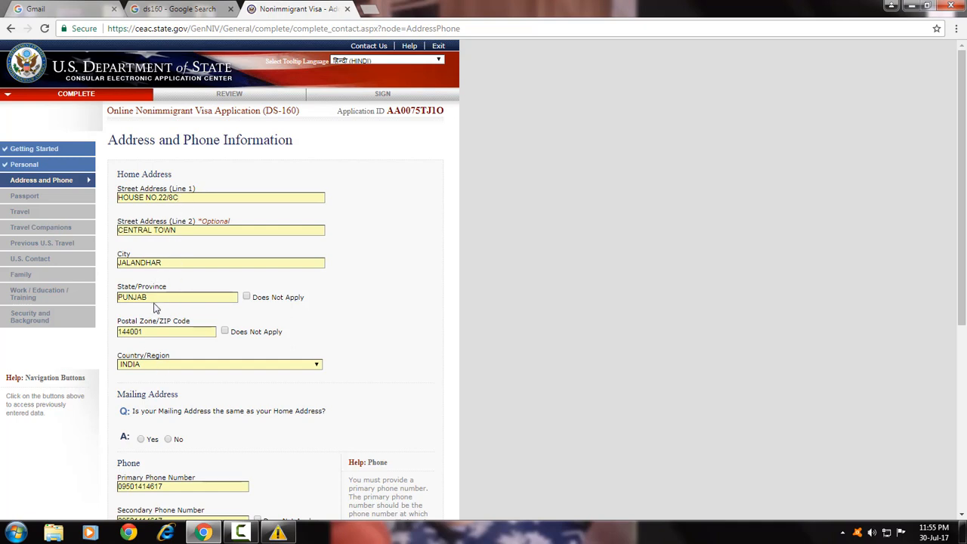
{"action": "scroll", "coordinate": [151, 306], "scroll_direction": "down", "scroll_amount": 2}
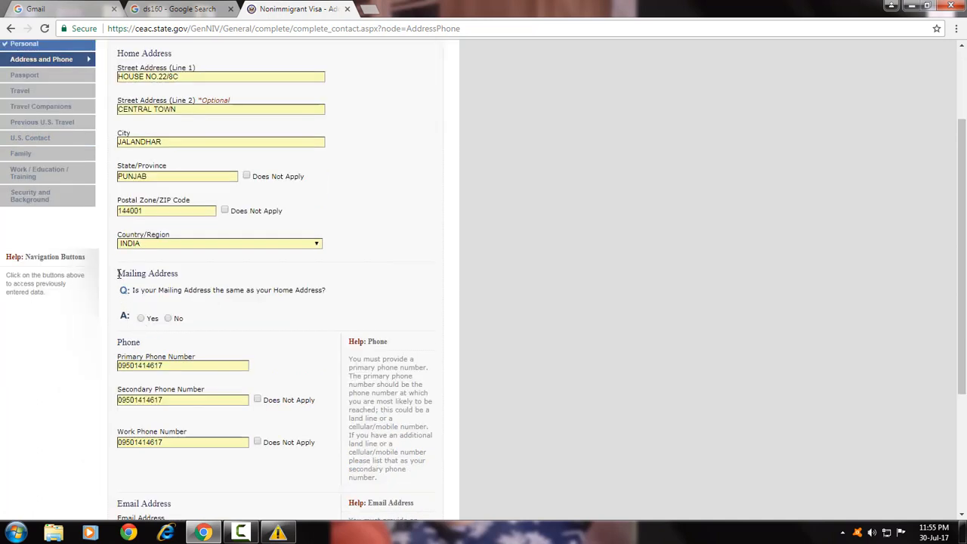
{"action": "scroll", "coordinate": [120, 276], "scroll_direction": "down", "scroll_amount": 1}
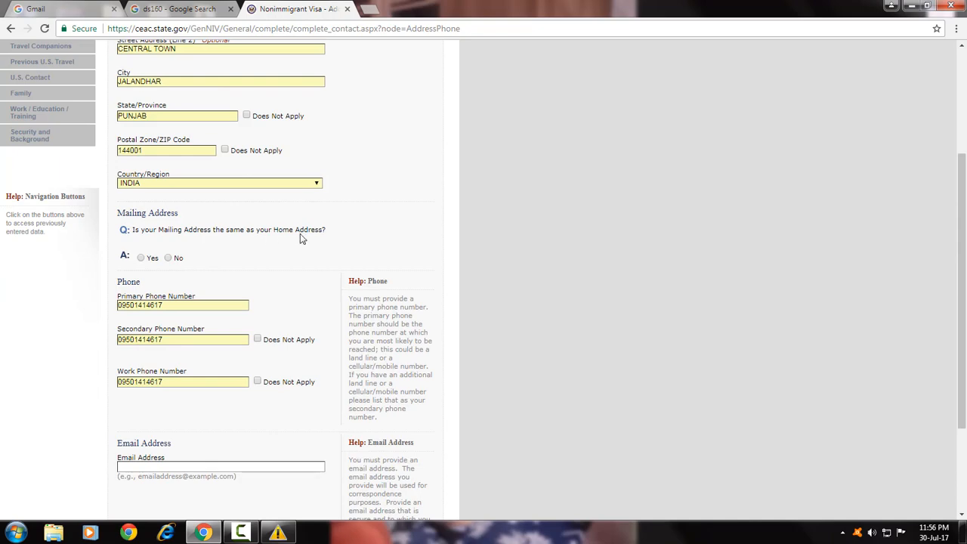
{"action": "left_click", "coordinate": [141, 259]}
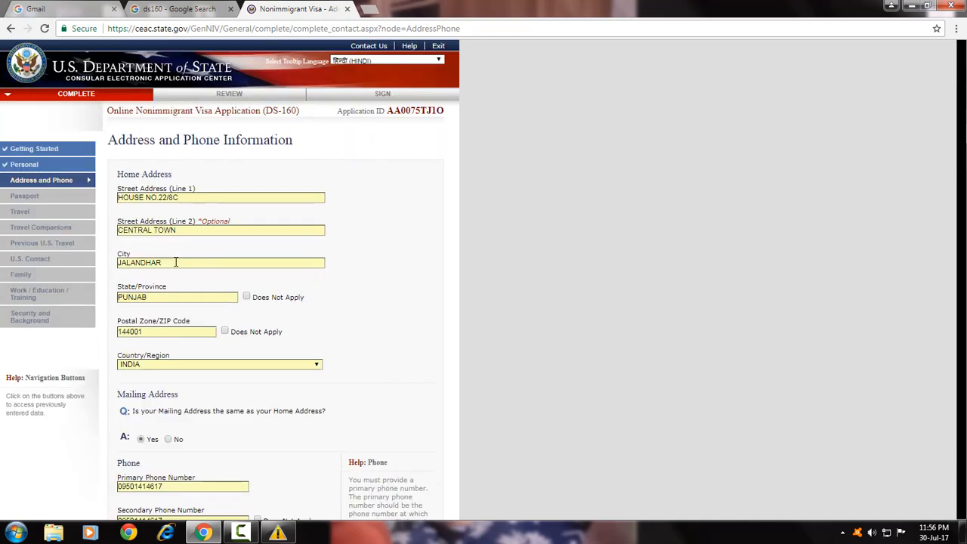
Replace the primary and secondary phone numbers with new ones.
{"action": "scroll", "coordinate": [175, 259], "scroll_direction": "down", "scroll_amount": 3}
{"action": "left_click_drag", "start_coordinate": [163, 245], "coordinate": [126, 249]}
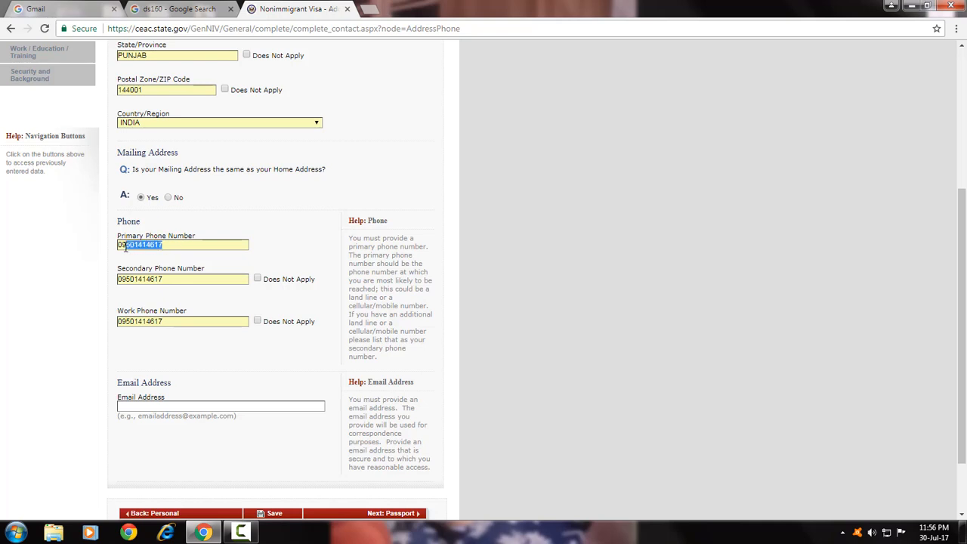
{"action": "left_click_drag", "start_coordinate": [172, 279], "coordinate": [108, 278]}
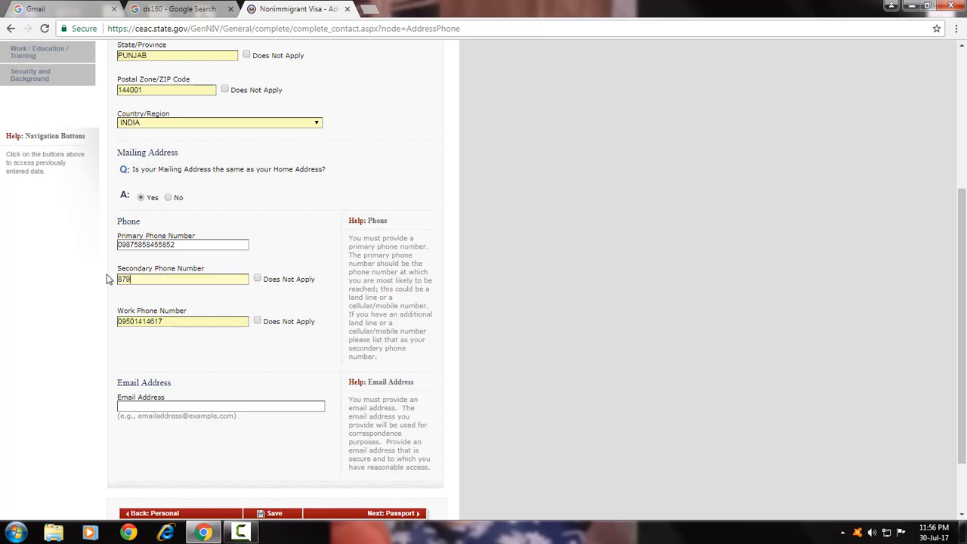
{"action": "left_click", "coordinate": [203, 245]}
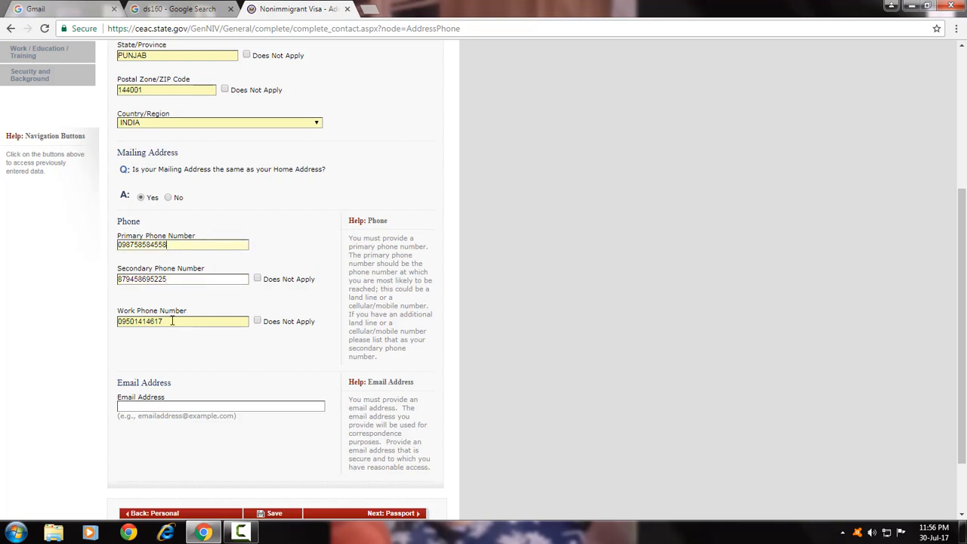
Clear the work phone number and mark it Does Not Apply.
{"action": "left_click_drag", "start_coordinate": [172, 320], "coordinate": [94, 324]}
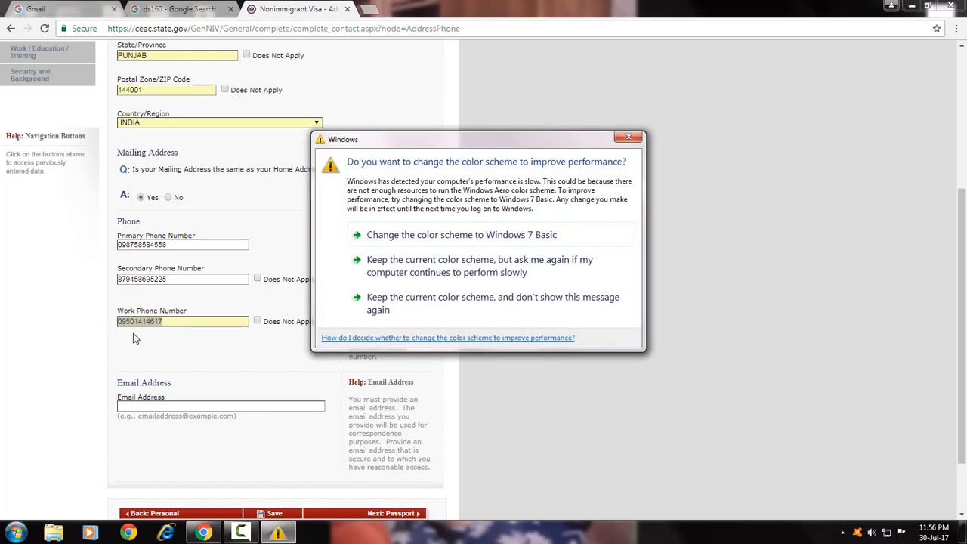
{"action": "left_click", "coordinate": [627, 137]}
{"action": "key", "text": "BackSpace"}
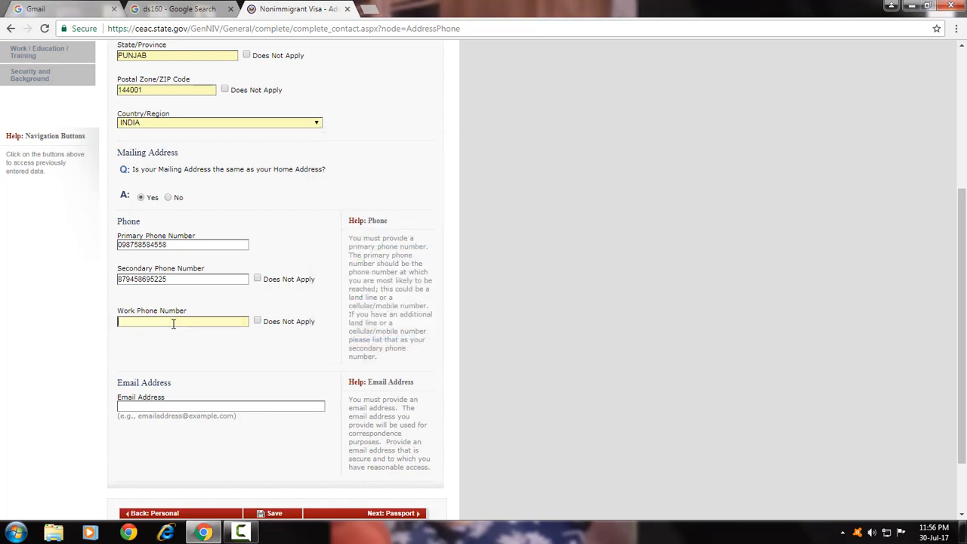
{"action": "left_click", "coordinate": [261, 322]}
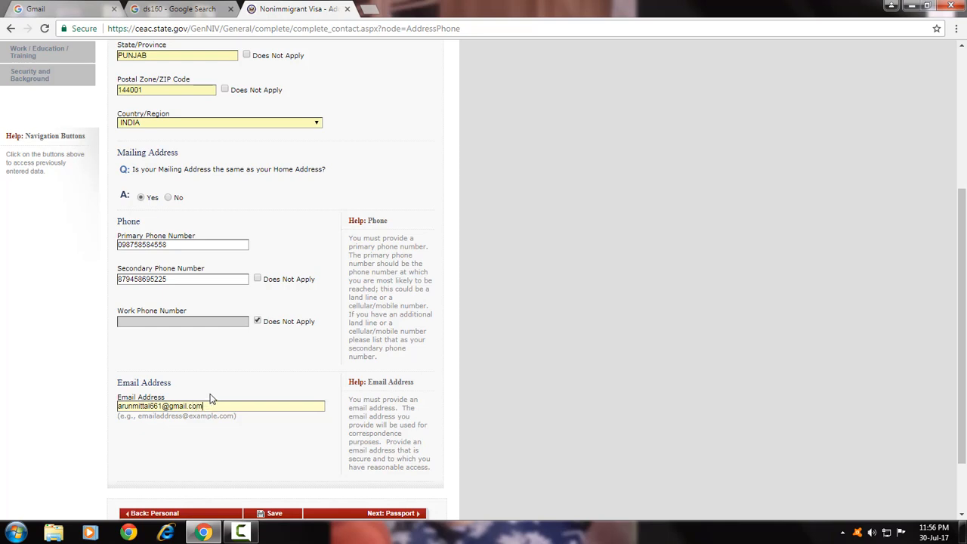
{"action": "scroll", "coordinate": [382, 512], "scroll_direction": "down", "scroll_amount": 1}
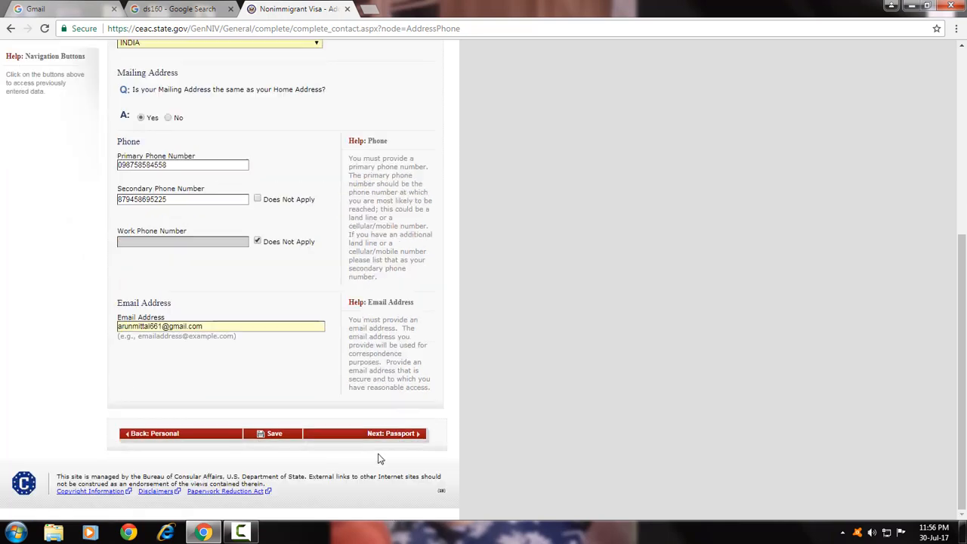
Submit the page, then rewrite Street Address (Line 1) without the invalid slash.
{"action": "left_click", "coordinate": [403, 438]}
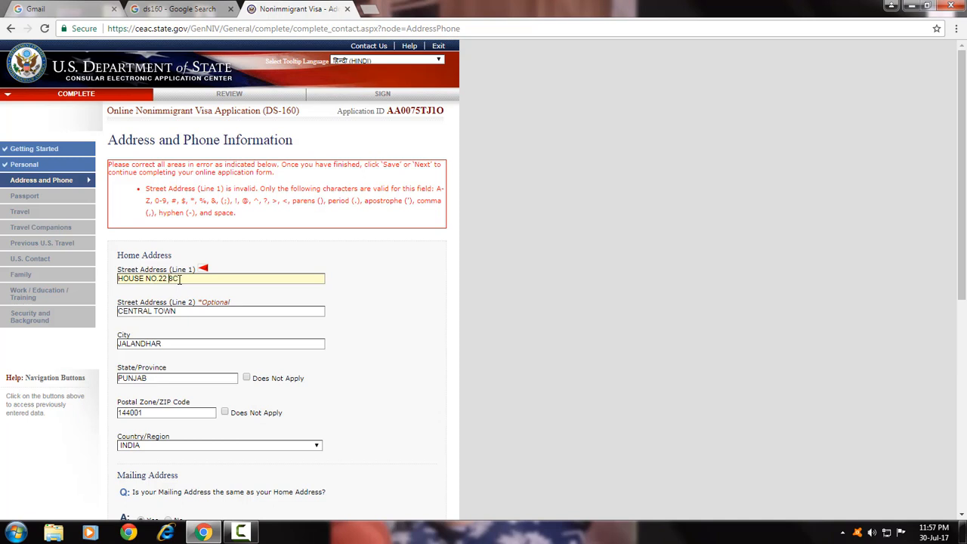
{"action": "type", "text": "STREET NO."}
{"action": "scroll", "coordinate": [181, 295], "scroll_direction": "down", "scroll_amount": 5}
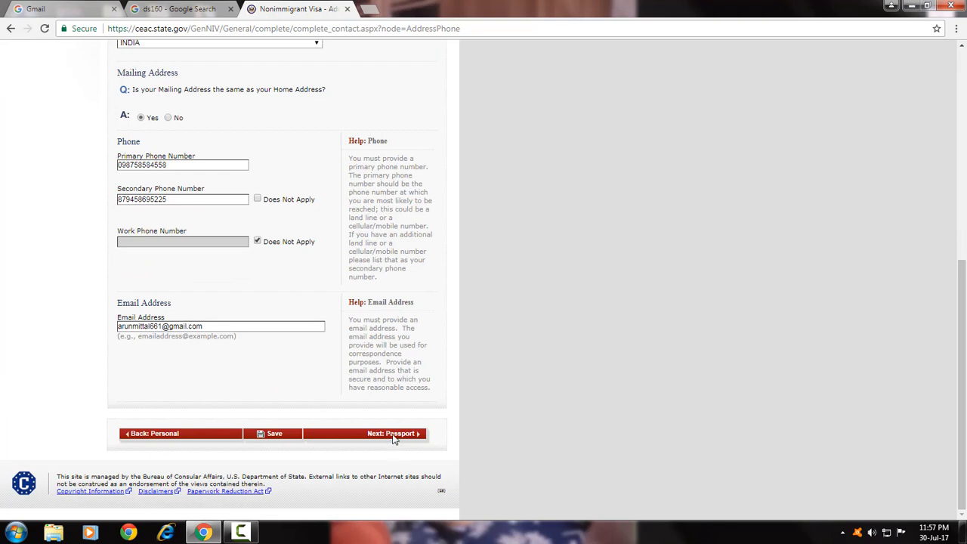
Set passport type to REGULAR, mark book number Does Not Apply, and keep INDIA as issuing country.
{"action": "left_click", "coordinate": [392, 439]}
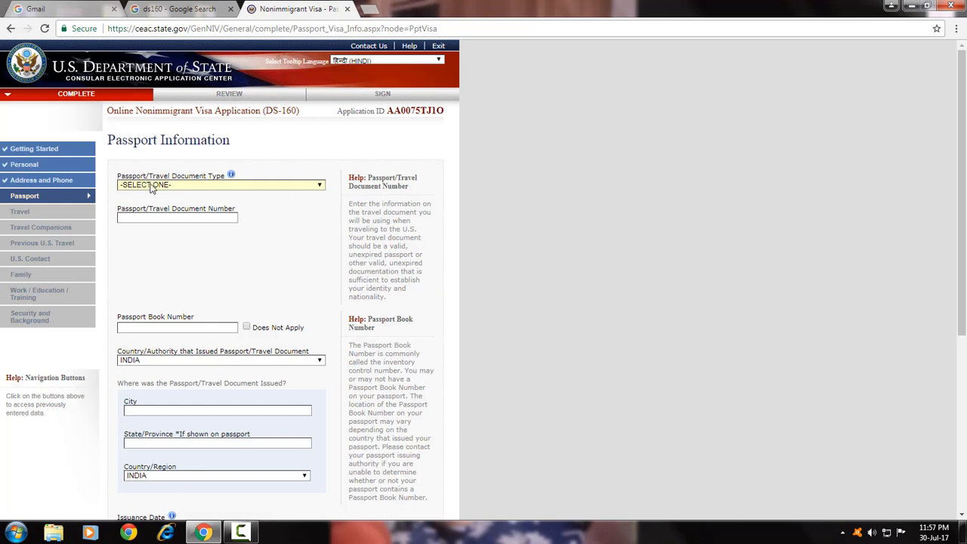
{"action": "left_click", "coordinate": [205, 187]}
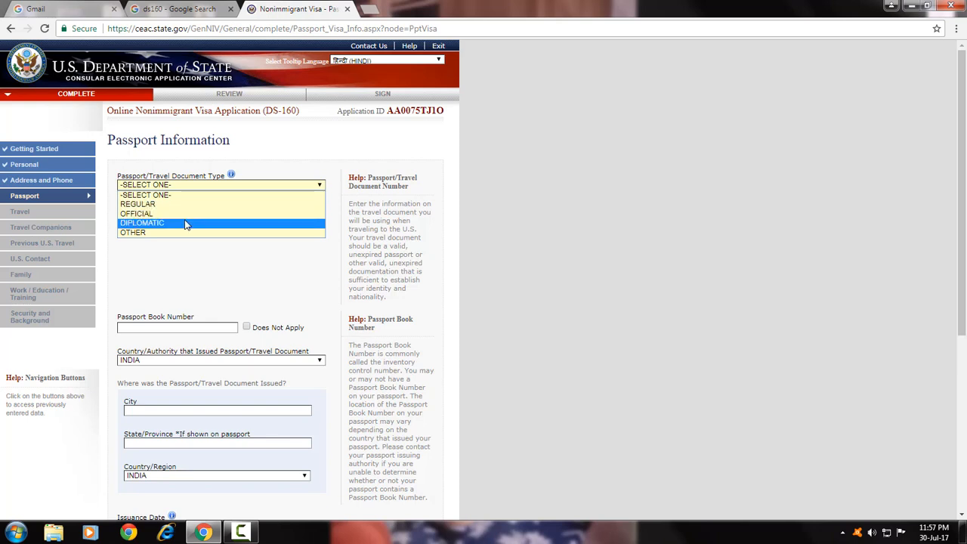
{"action": "left_click", "coordinate": [182, 204]}
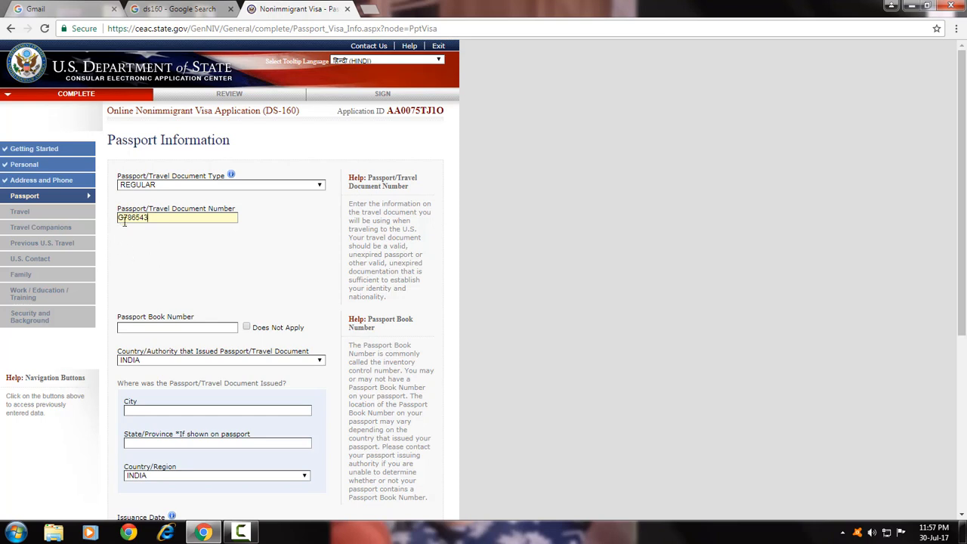
{"action": "scroll", "coordinate": [142, 237], "scroll_direction": "down", "scroll_amount": 3}
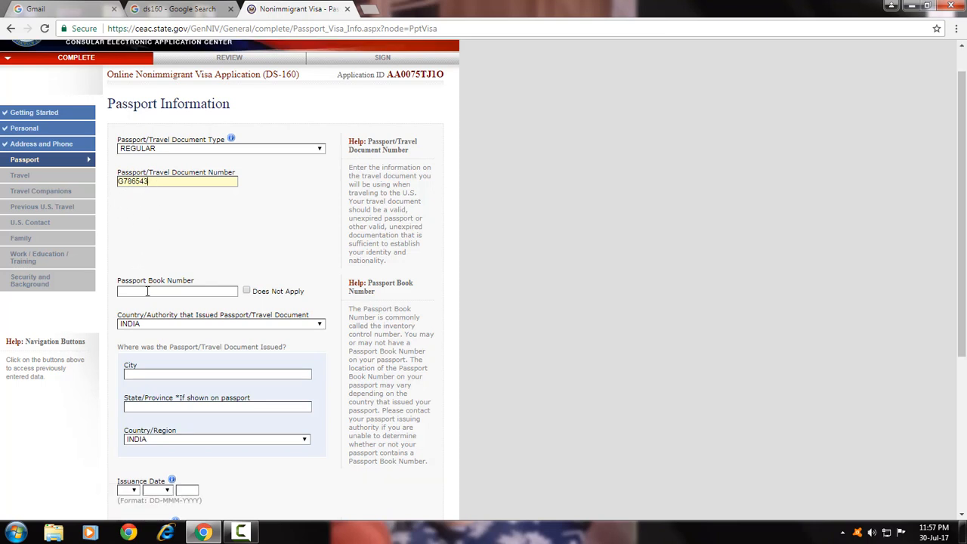
{"action": "left_click", "coordinate": [246, 206]}
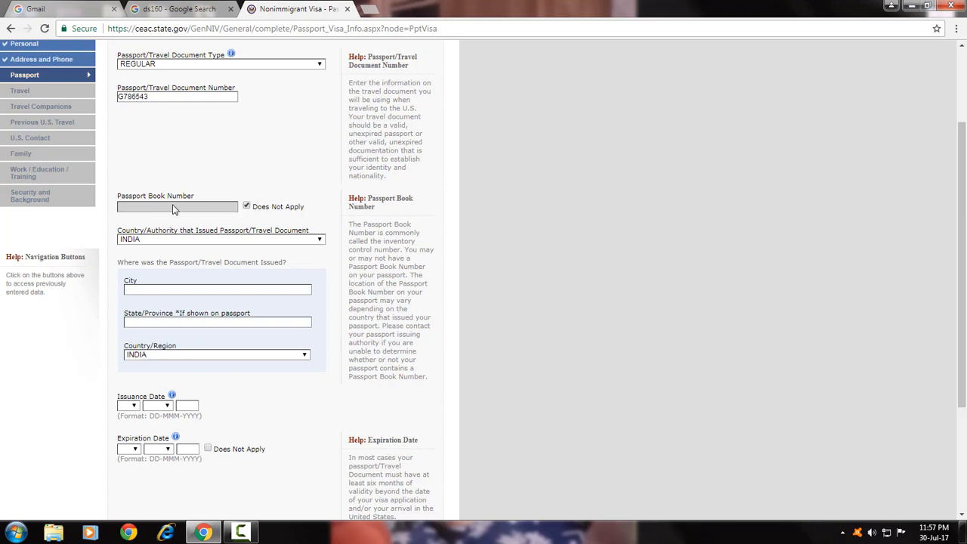
{"action": "left_click", "coordinate": [219, 241]}
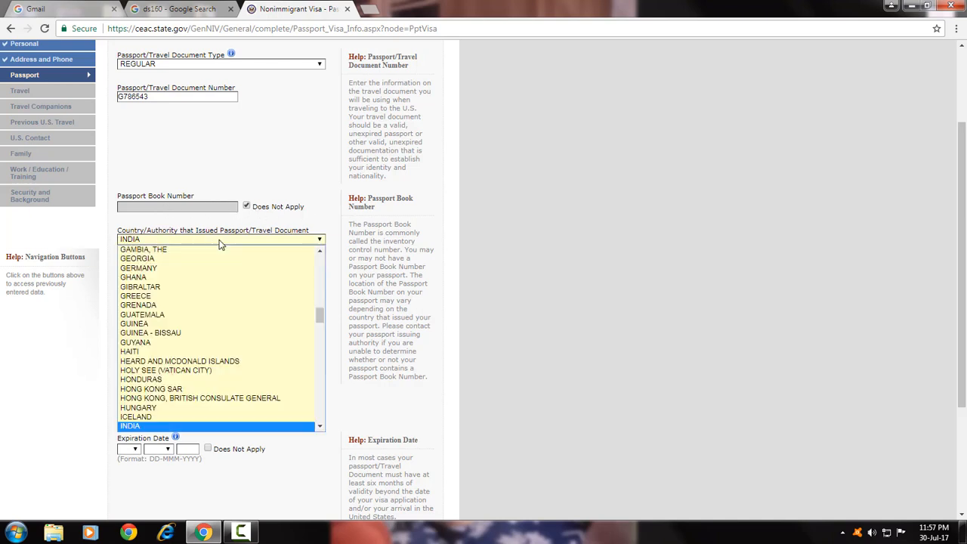
{"action": "left_click", "coordinate": [192, 221]}
{"action": "scroll", "coordinate": [135, 262], "scroll_direction": "down", "scroll_amount": 2}
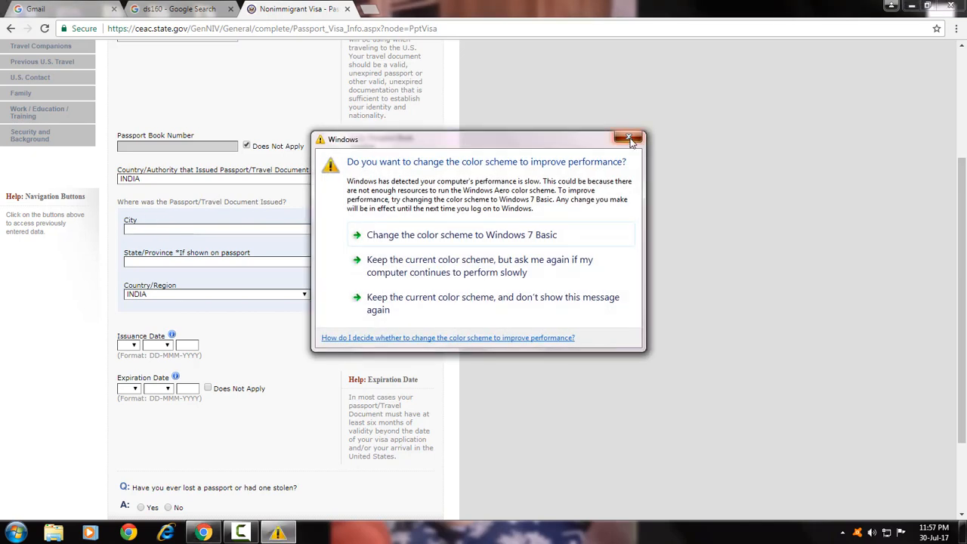
{"action": "left_click", "coordinate": [629, 139]}
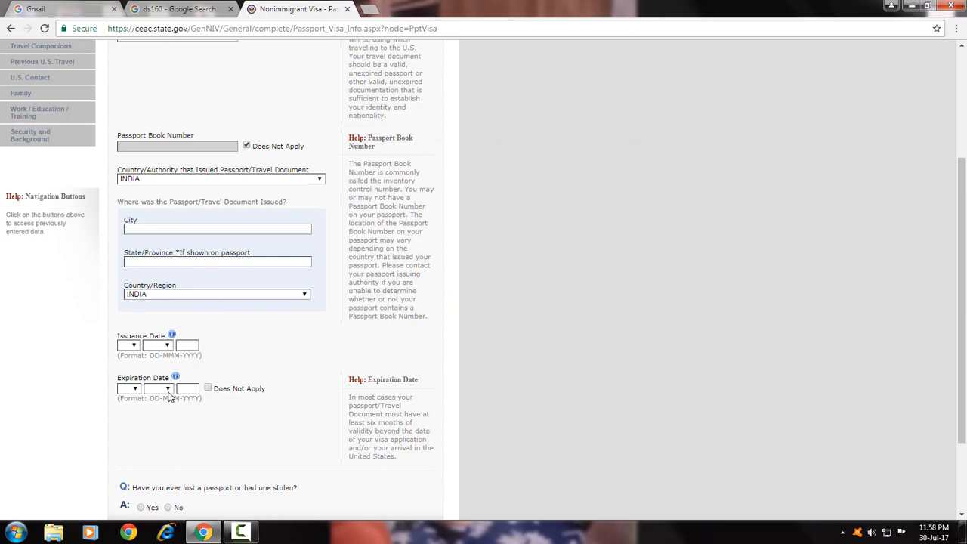
Fill the passport's place of issue as JALANDHAR, PUNJAB from the saved city entry.
{"action": "left_click", "coordinate": [150, 229]}
{"action": "left_click", "coordinate": [150, 229]}
{"action": "left_click", "coordinate": [155, 253]}
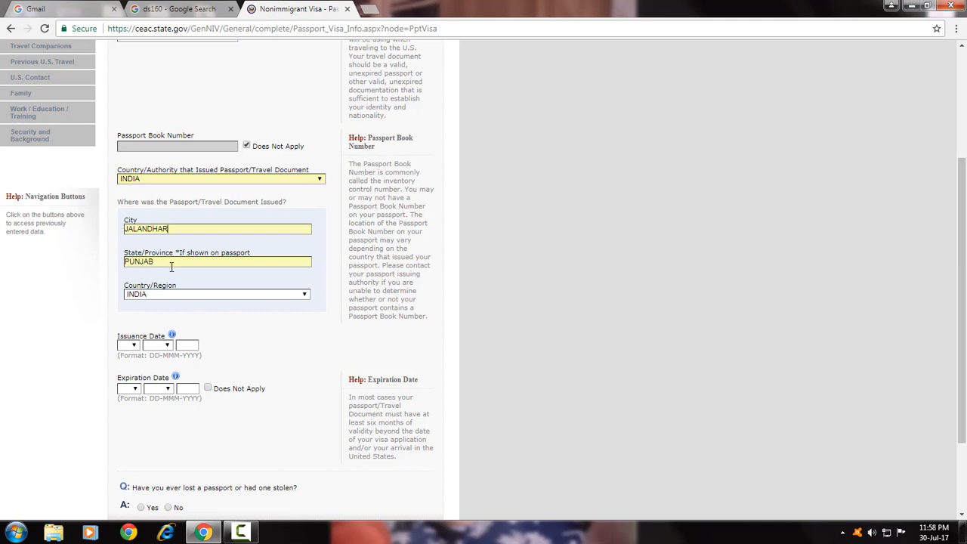
Set the passport issuance date to 30 JAN 2014.
{"action": "left_click", "coordinate": [129, 345]}
{"action": "scroll", "coordinate": [129, 317], "scroll_direction": "down", "scroll_amount": 4}
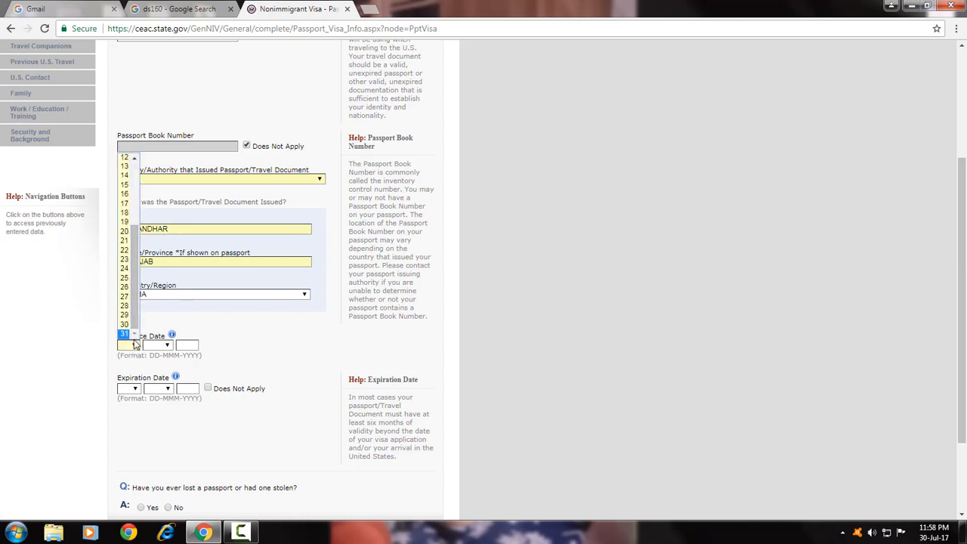
{"action": "left_click", "coordinate": [124, 324]}
{"action": "left_click", "coordinate": [156, 345]}
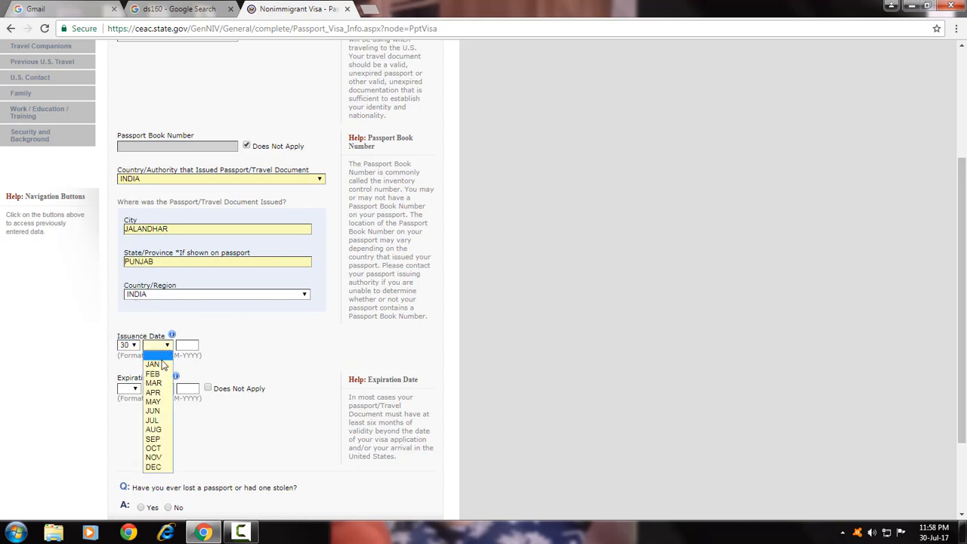
{"action": "left_click", "coordinate": [155, 363]}
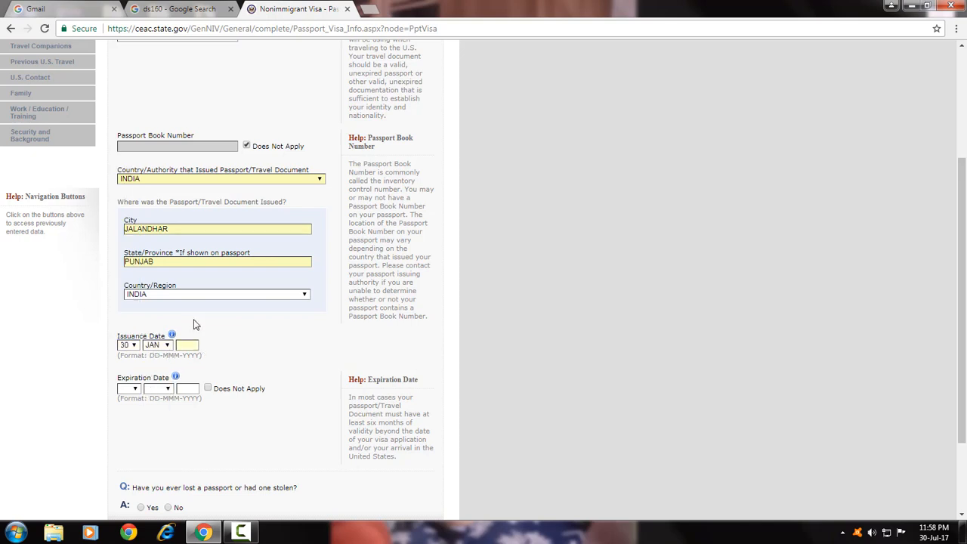
{"action": "type", "text": "2014"}
Set the passport expiration date to 18 DEC 2024.
{"action": "left_click", "coordinate": [130, 389]}
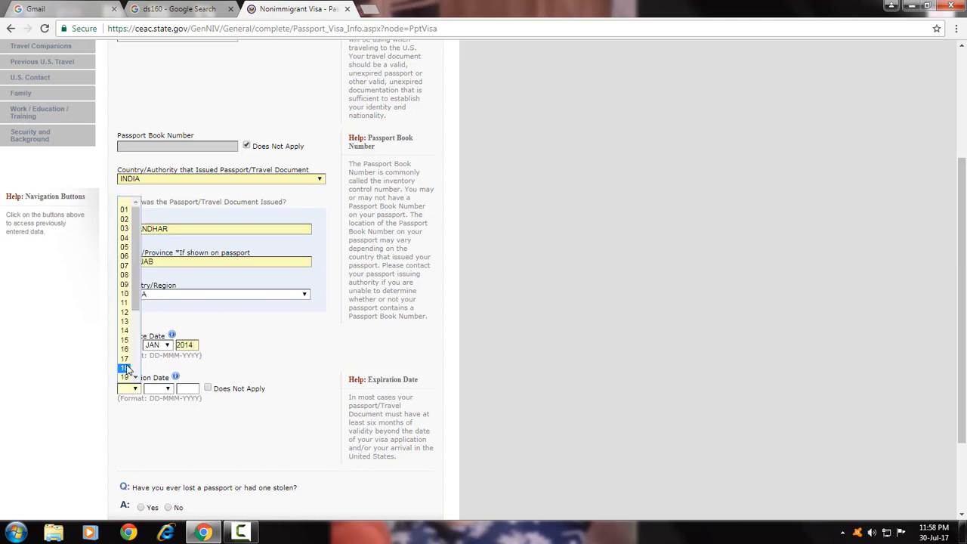
{"action": "left_click", "coordinate": [126, 368]}
{"action": "left_click", "coordinate": [157, 388]}
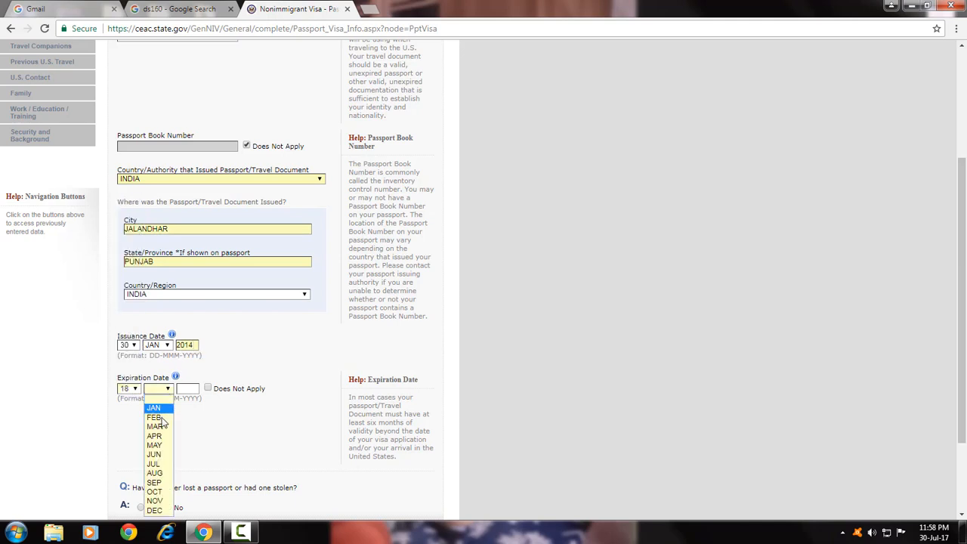
{"action": "left_click", "coordinate": [155, 511]}
{"action": "left_click", "coordinate": [179, 390]}
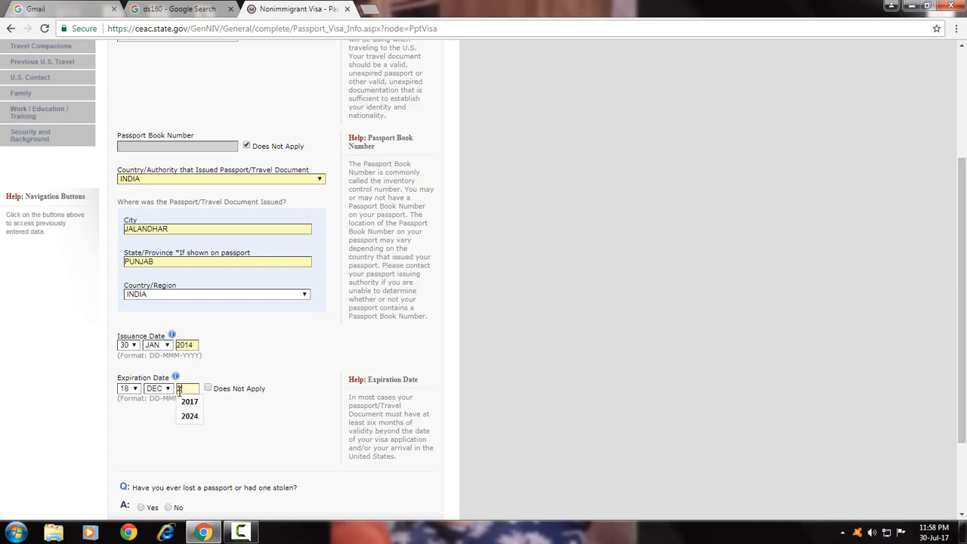
{"action": "type", "text": "2024"}
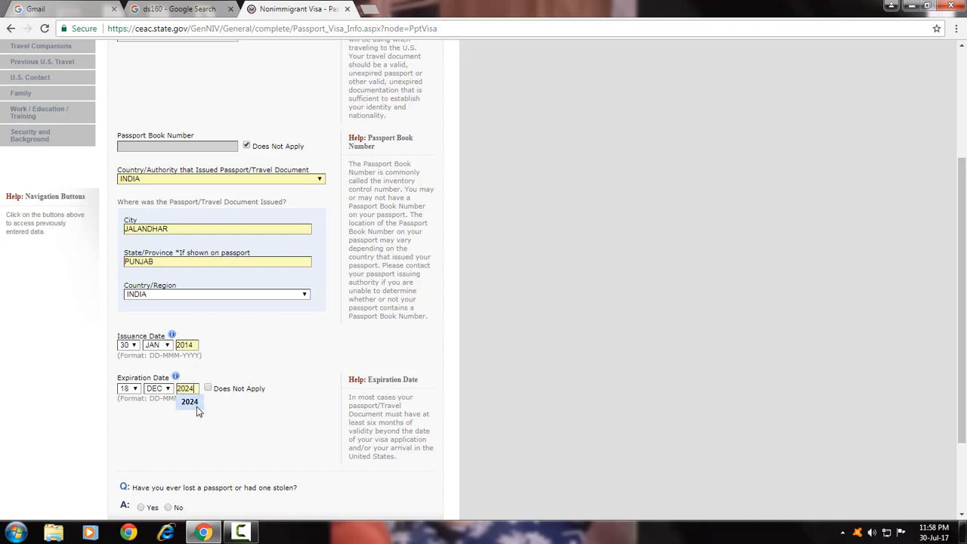
{"action": "left_click", "coordinate": [194, 405]}
Leave No for a lost or stolen passport and continue to the Travel page.
{"action": "scroll", "coordinate": [113, 356], "scroll_direction": "down", "scroll_amount": 3}
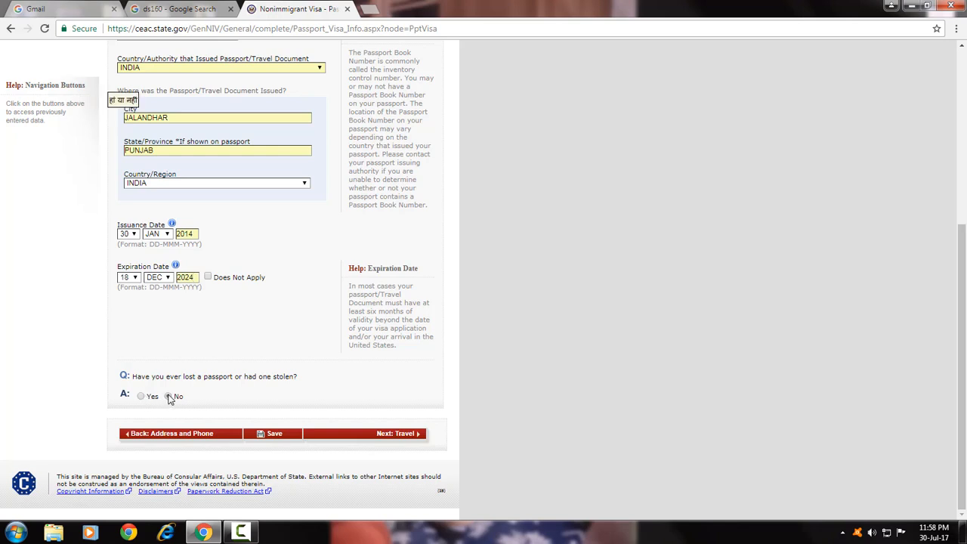
{"action": "scroll", "coordinate": [170, 399], "scroll_direction": "up", "scroll_amount": 2}
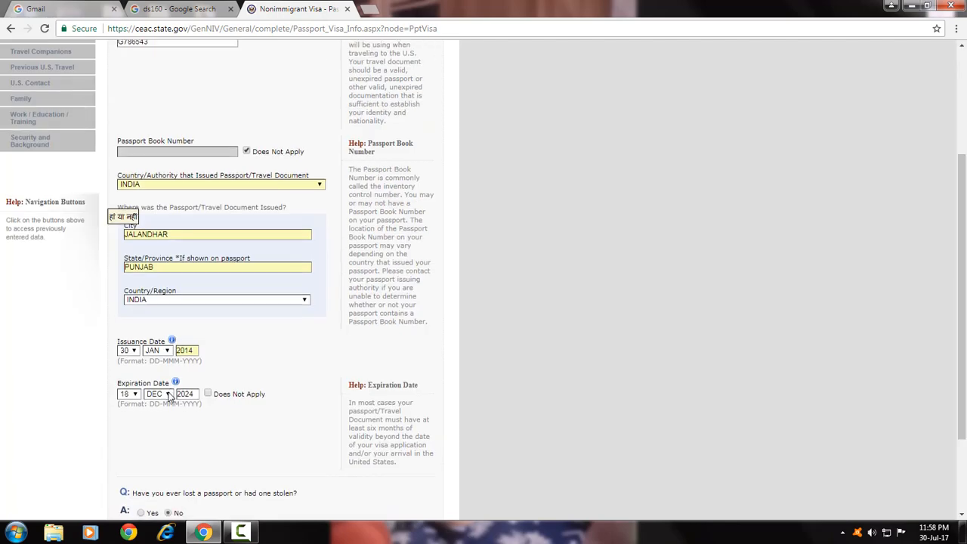
{"action": "scroll", "coordinate": [170, 399], "scroll_direction": "down", "scroll_amount": 2}
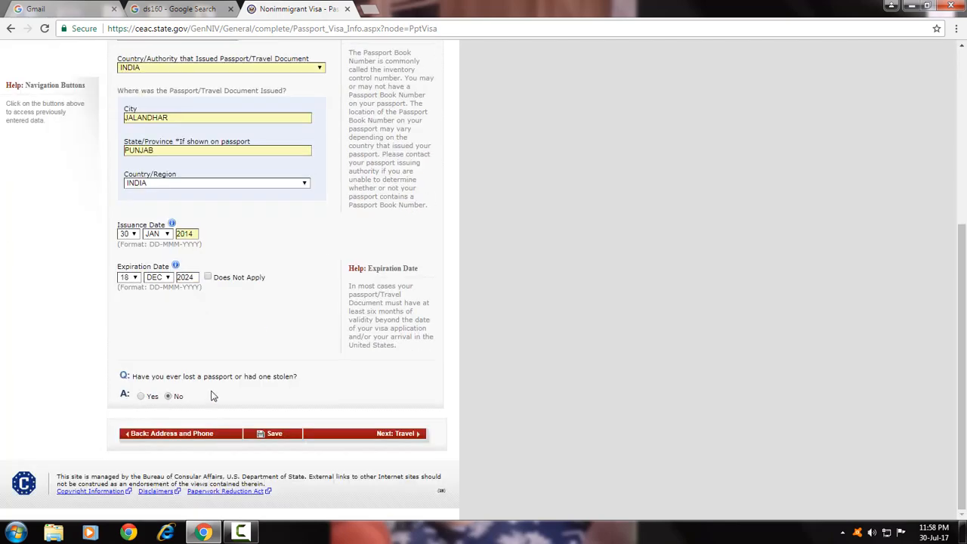
{"action": "left_click", "coordinate": [398, 440]}
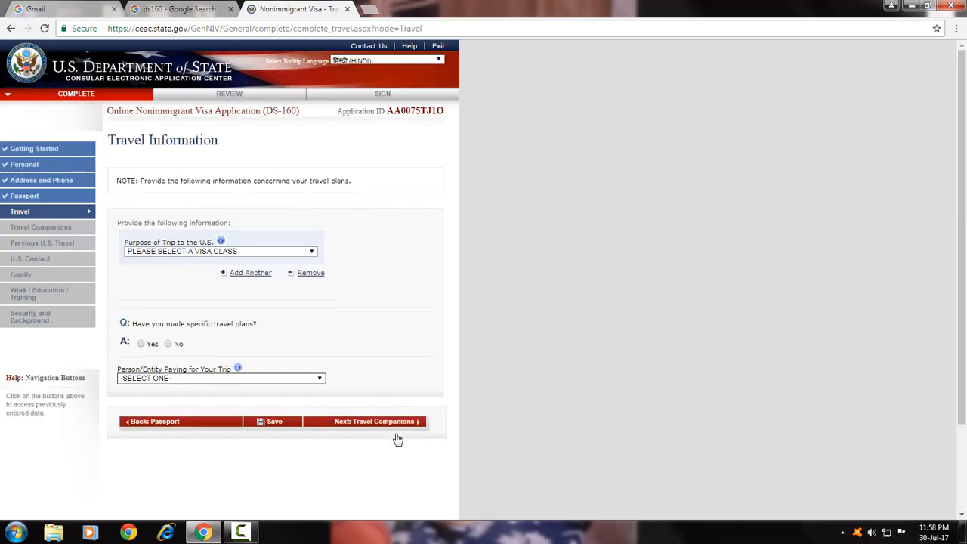
Choose TEMP. BUSINESS PLEASURE VISITOR (B) as trip purpose, specified as BUSINESS & TOURISM (B1/B2).
{"action": "left_click", "coordinate": [161, 255]}
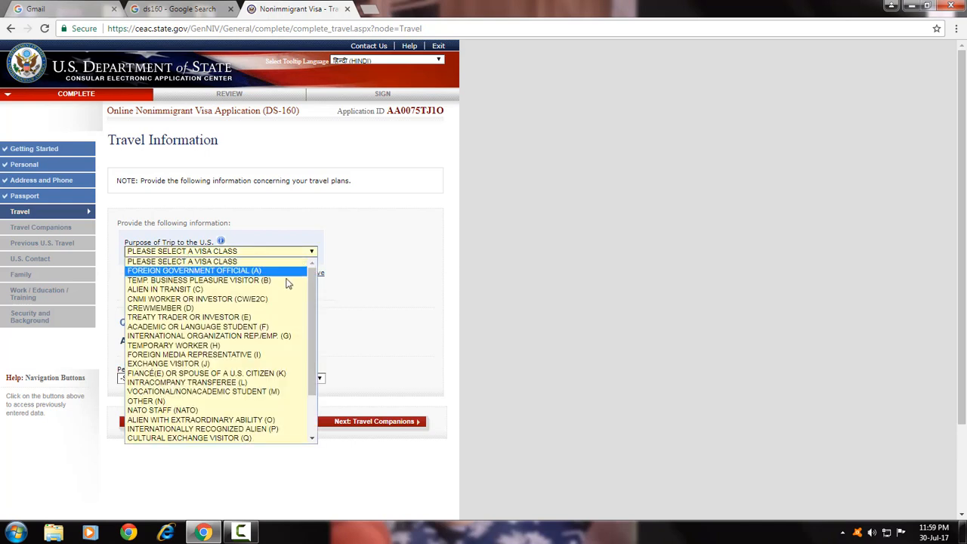
{"action": "mouse_move", "coordinate": [313, 284]}
{"action": "left_mouse_down"}
{"action": "mouse_move", "coordinate": [316, 346]}
{"action": "mouse_move", "coordinate": [310, 272]}
{"action": "left_mouse_up"}
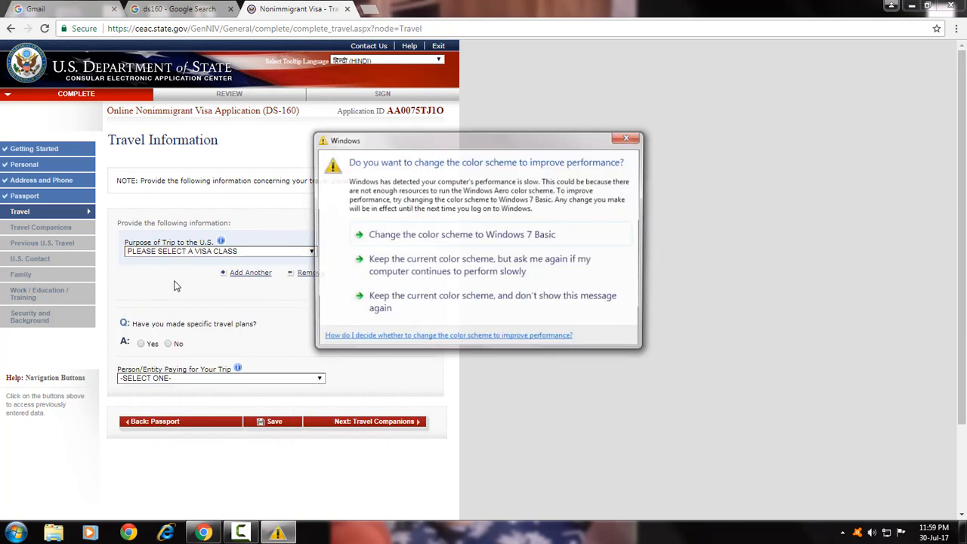
{"action": "left_click", "coordinate": [629, 139]}
{"action": "left_click", "coordinate": [281, 253]}
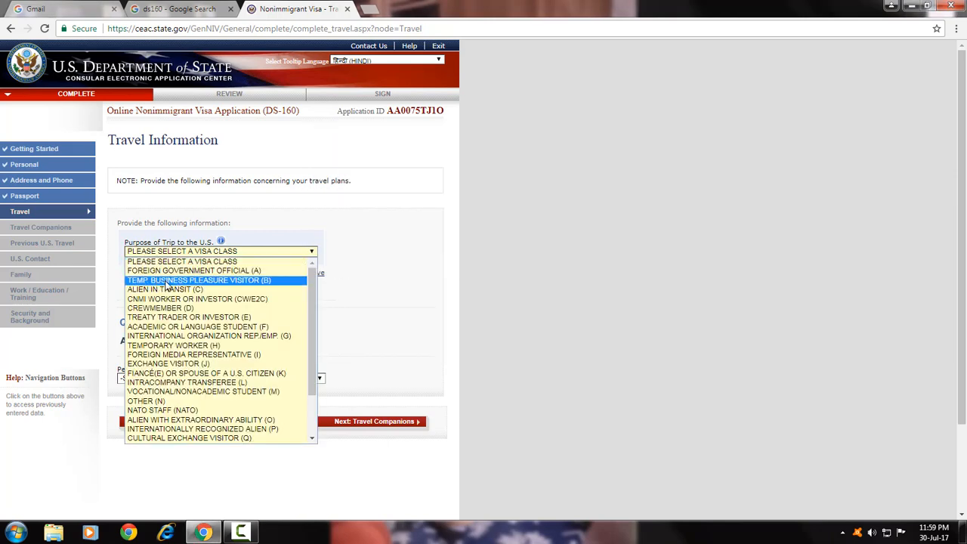
{"action": "left_click", "coordinate": [259, 281]}
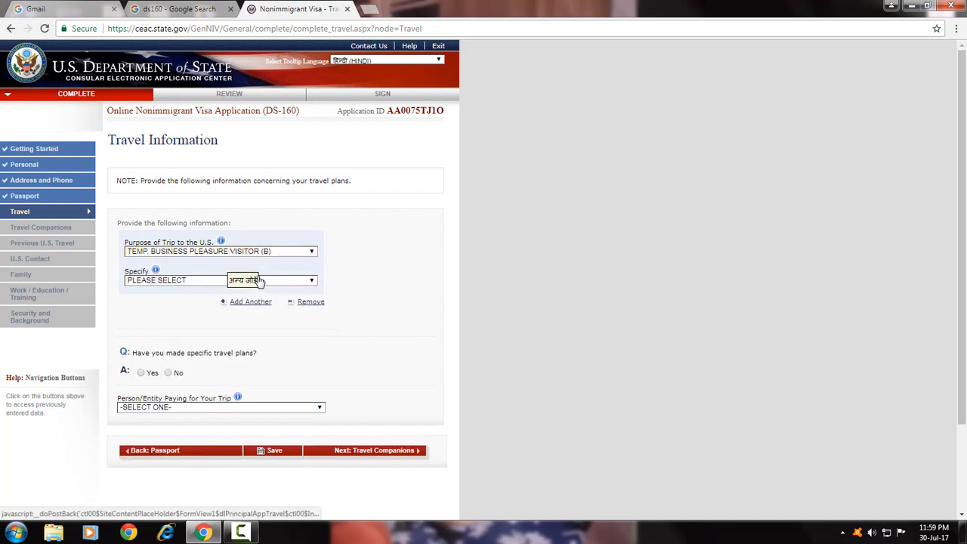
{"action": "left_click", "coordinate": [144, 285]}
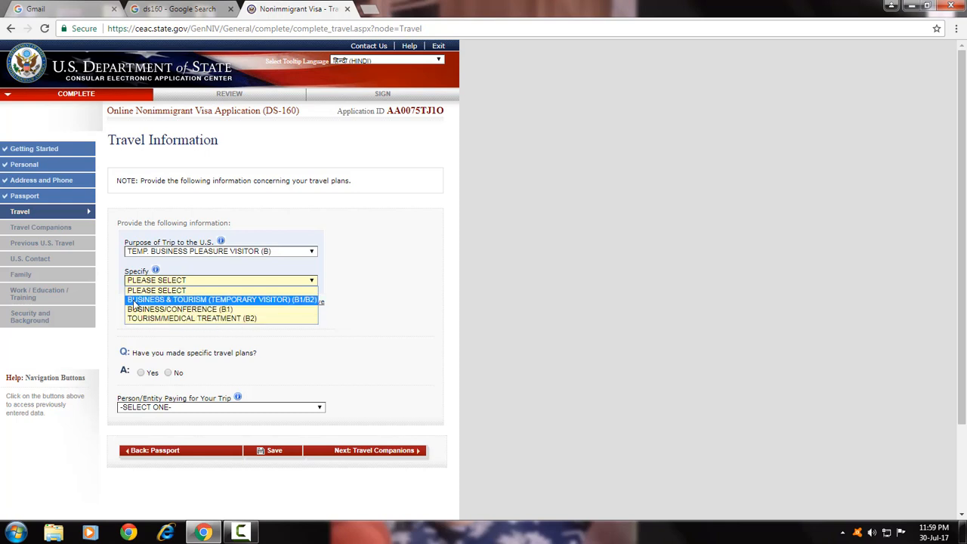
{"action": "left_click", "coordinate": [196, 300]}
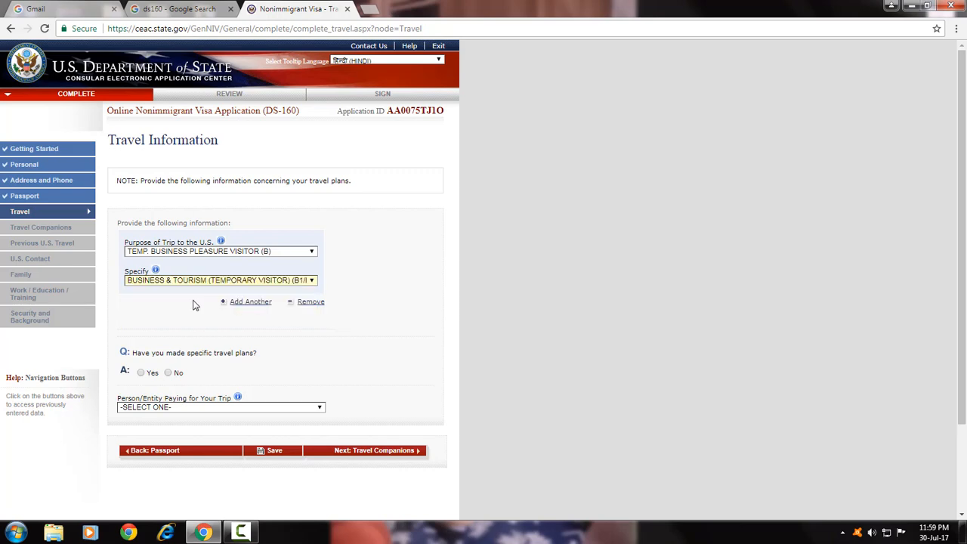
{"action": "scroll", "coordinate": [191, 300], "scroll_direction": "down", "scroll_amount": 2}
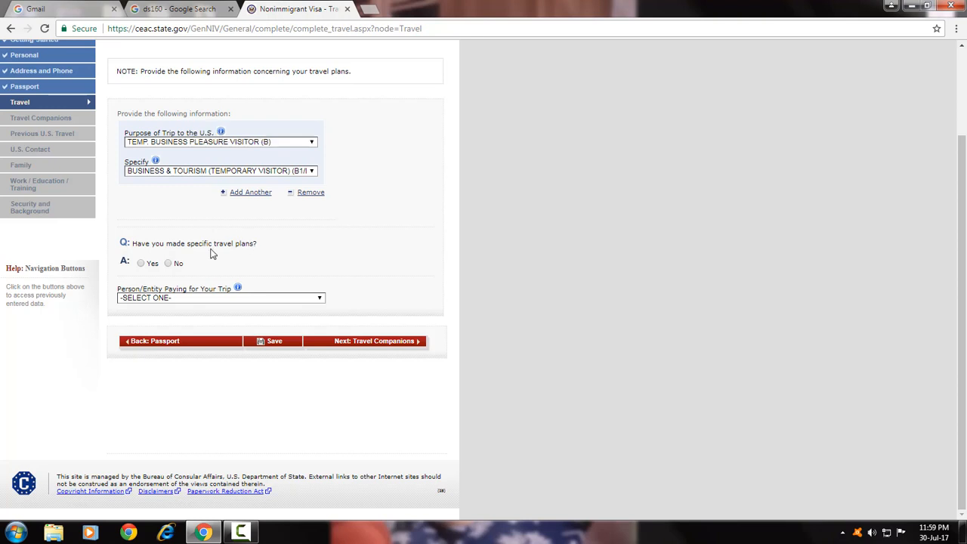
Answer No to specific travel plans and set the intended arrival date to 03 SEP 2017.
{"action": "left_click", "coordinate": [169, 265]}
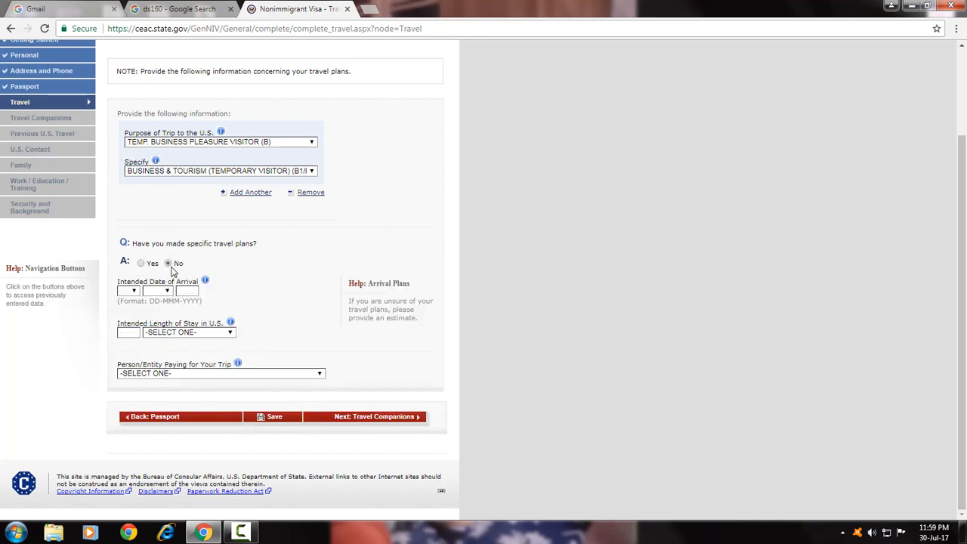
{"action": "left_click", "coordinate": [136, 292]}
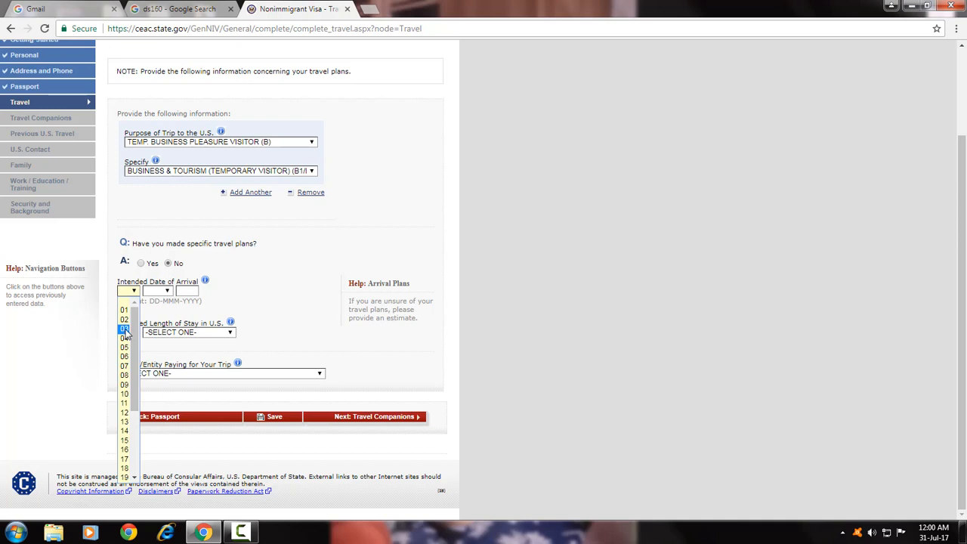
{"action": "left_click", "coordinate": [125, 330]}
{"action": "left_click", "coordinate": [163, 291]}
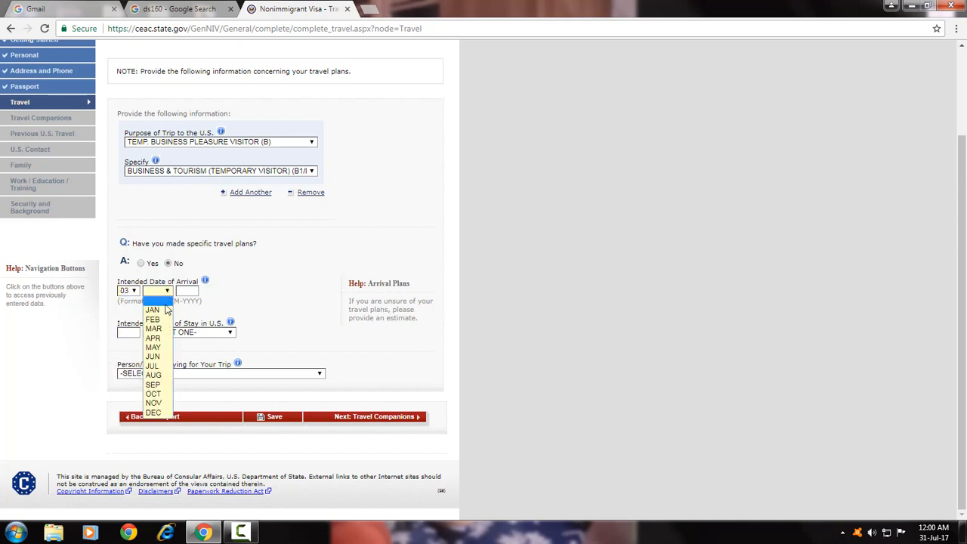
{"action": "left_click", "coordinate": [154, 385]}
{"action": "left_click", "coordinate": [190, 292]}
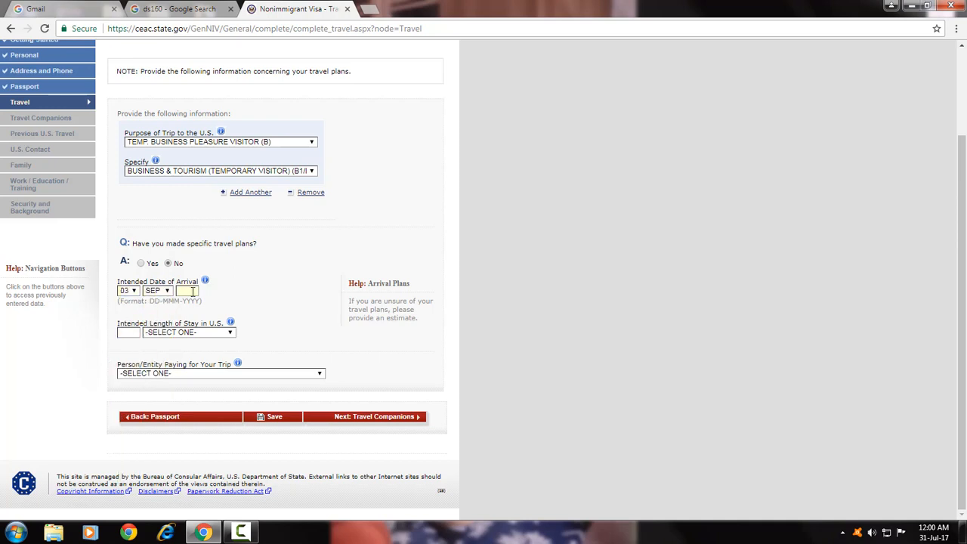
{"action": "type", "text": "2017"}
{"action": "left_click", "coordinate": [226, 295]}
Set the intended length of stay to 2 WEEK(S).
{"action": "left_click", "coordinate": [168, 334]}
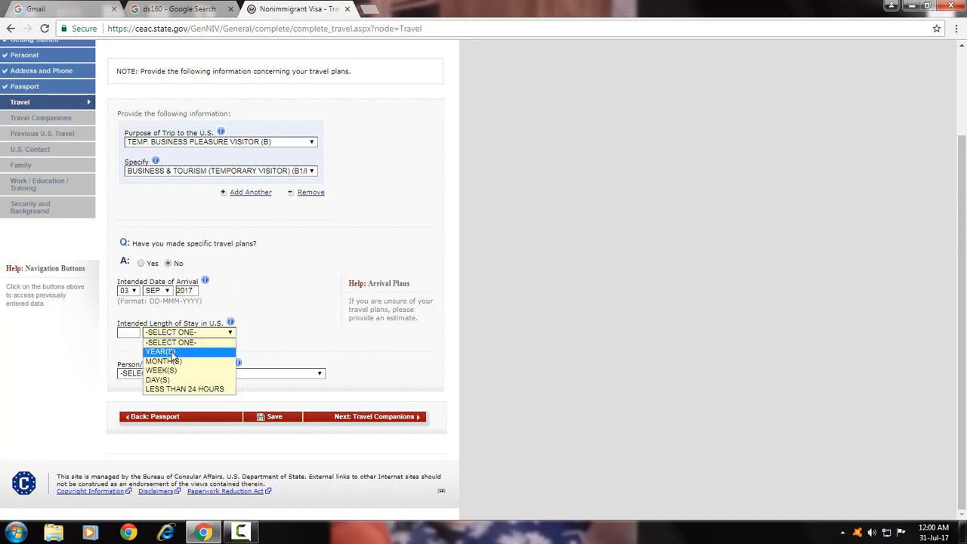
{"action": "left_click", "coordinate": [176, 370]}
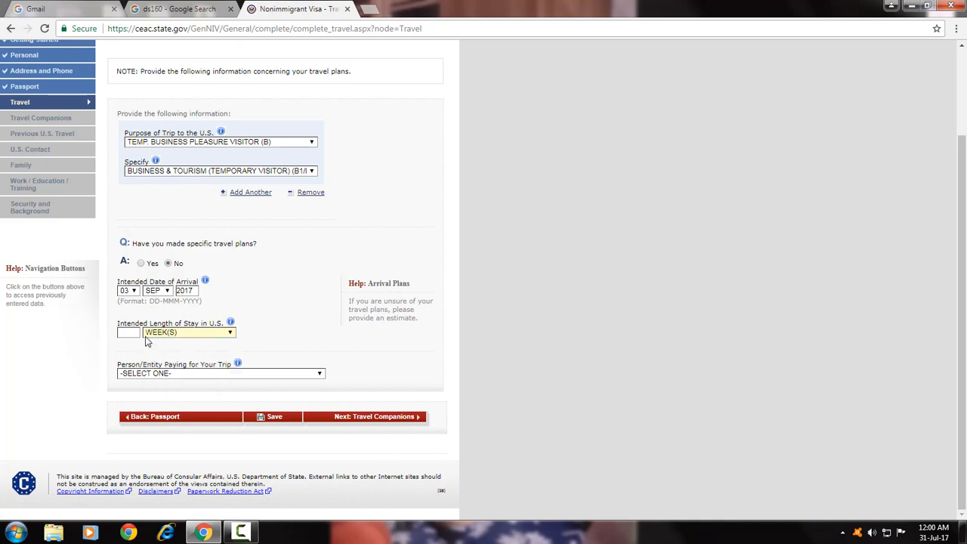
{"action": "left_click", "coordinate": [129, 332]}
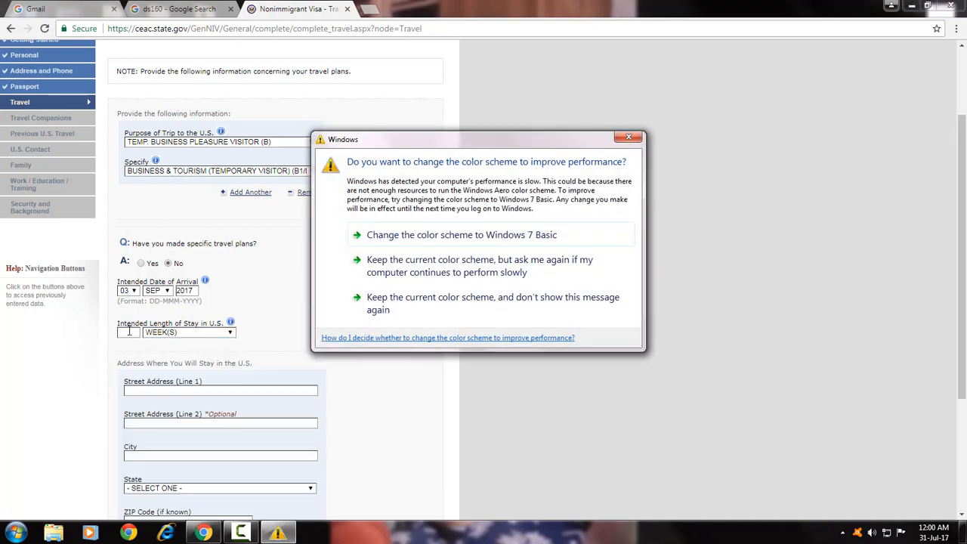
{"action": "left_click", "coordinate": [619, 139]}
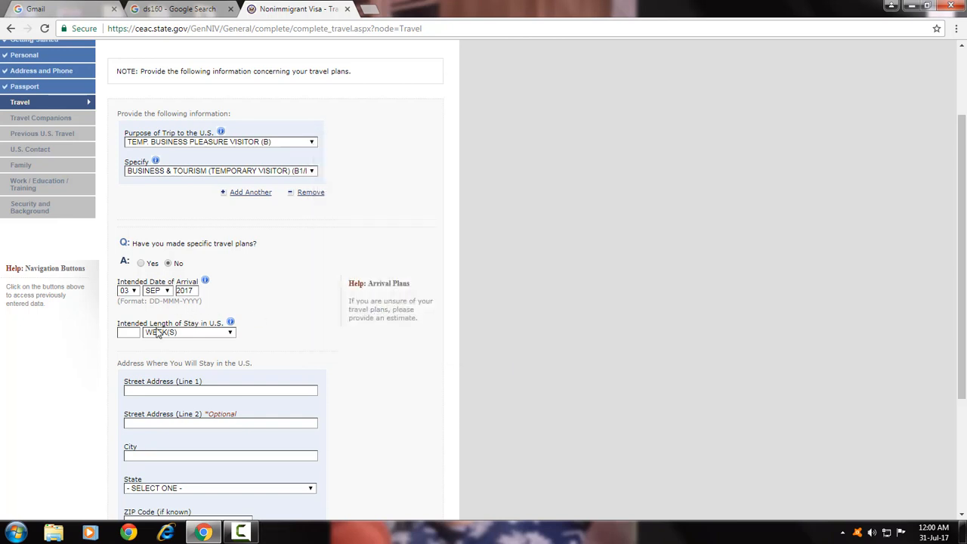
{"action": "type", "text": "2"}
{"action": "left_click", "coordinate": [127, 349]}
{"action": "scroll", "coordinate": [113, 370], "scroll_direction": "down", "scroll_amount": 2}
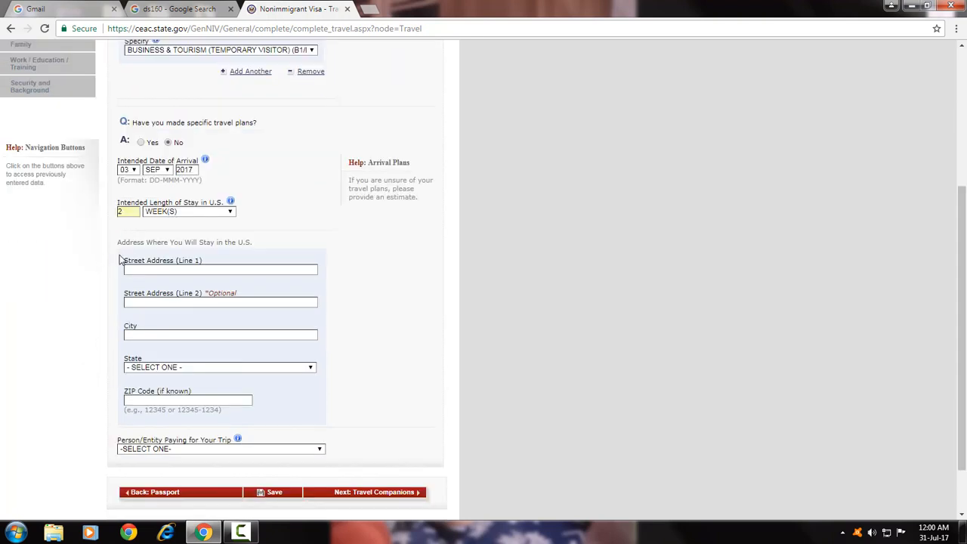
Fill the U.S. street address as NEW WORLD HOTEL and the city as MANHATTAN.
{"action": "left_click", "coordinate": [182, 269]}
{"action": "left_click", "coordinate": [183, 269]}
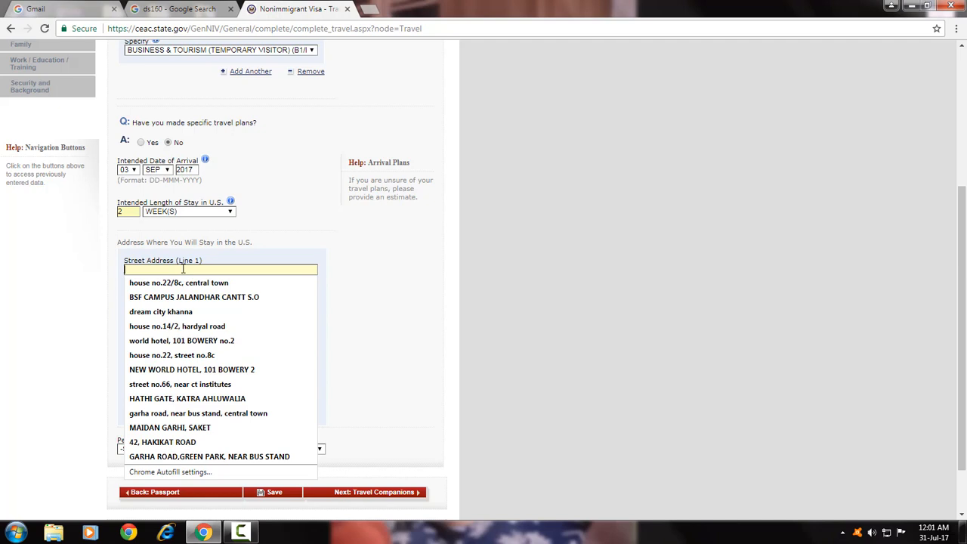
{"action": "left_click", "coordinate": [177, 370]}
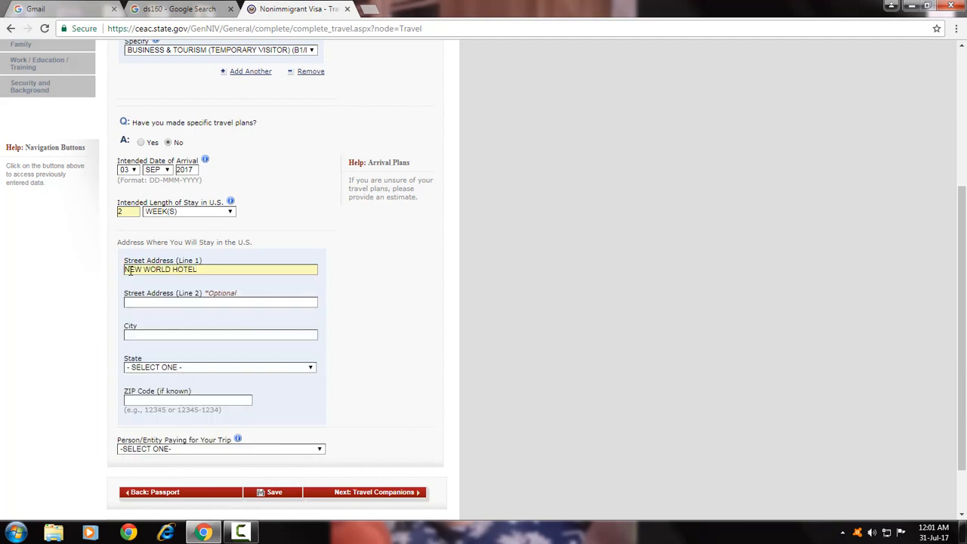
{"action": "left_click", "coordinate": [139, 330]}
{"action": "type", "text": "MAN"}
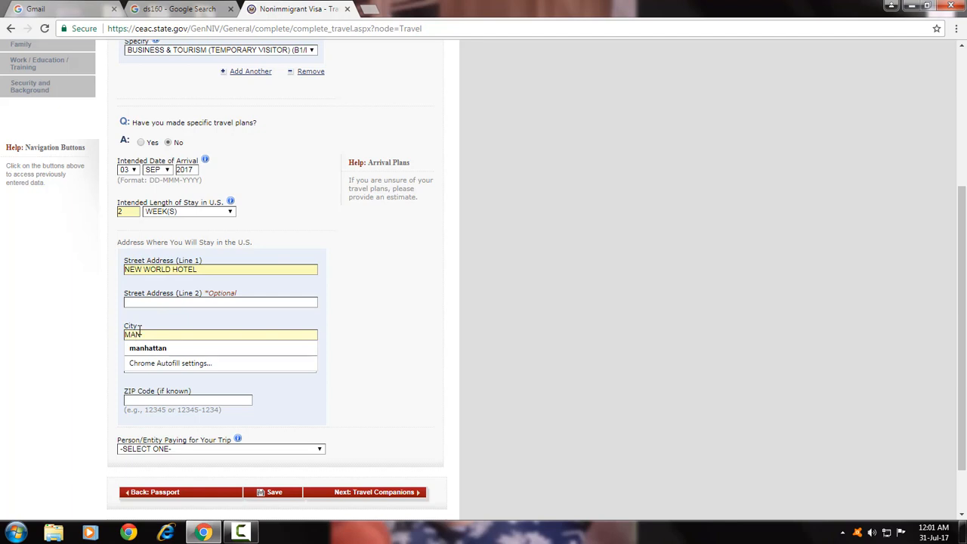
{"action": "left_click", "coordinate": [163, 349]}
Select NEW YORK as the state and SELF as the person paying for the trip.
{"action": "left_click", "coordinate": [166, 368]}
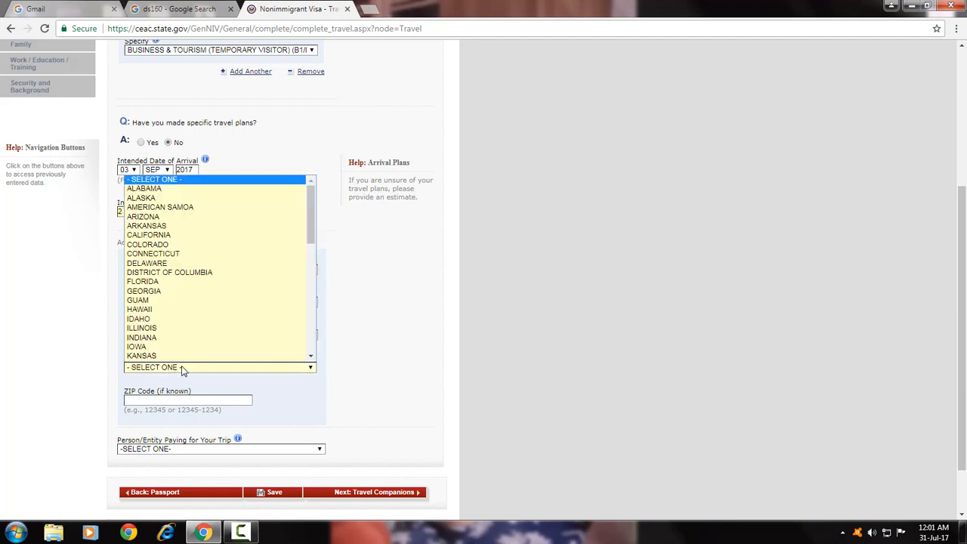
{"action": "scroll", "coordinate": [308, 231], "scroll_direction": "down", "scroll_amount": 1}
{"action": "scroll", "coordinate": [309, 252], "scroll_direction": "down", "scroll_amount": 2}
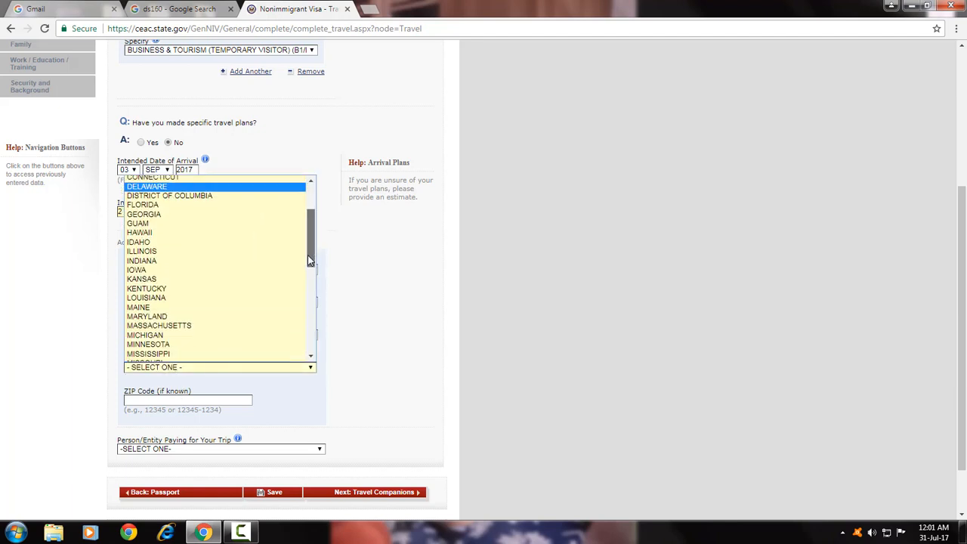
{"action": "left_click", "coordinate": [635, 140]}
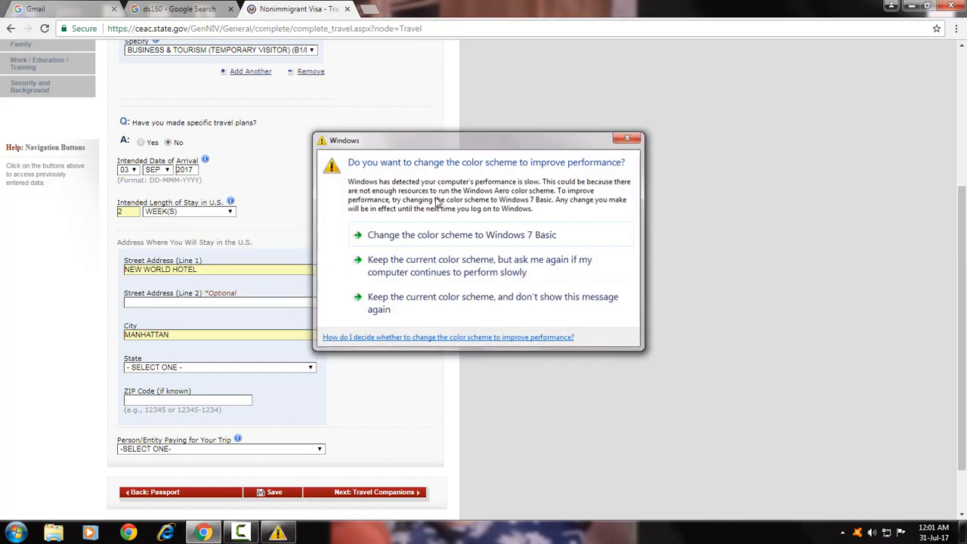
{"action": "left_click", "coordinate": [289, 369]}
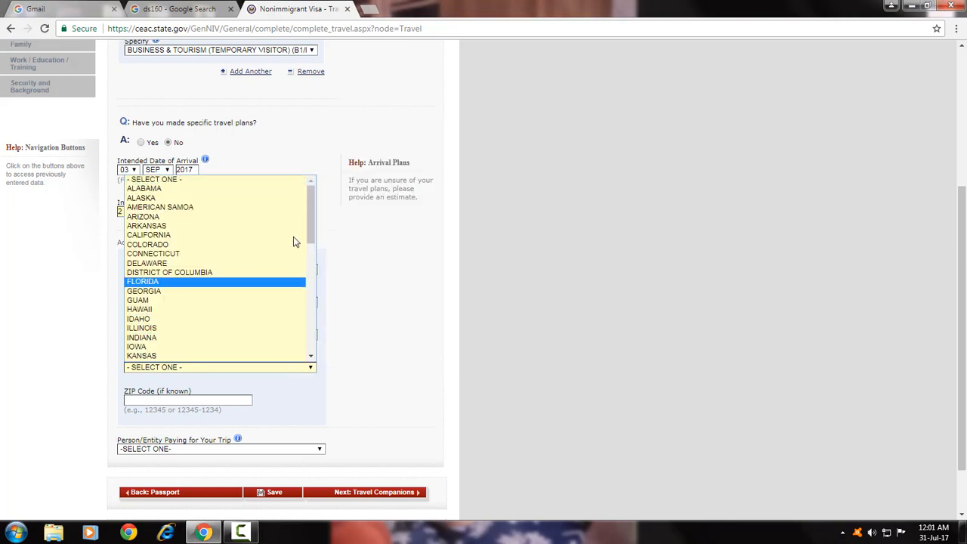
{"action": "left_click_drag", "start_coordinate": [312, 215], "coordinate": [314, 266]}
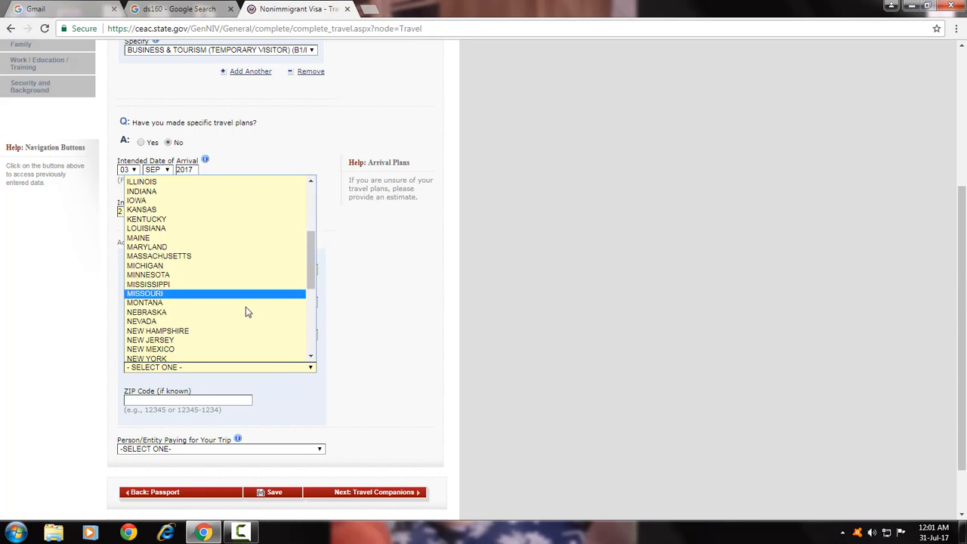
{"action": "left_click", "coordinate": [285, 356]}
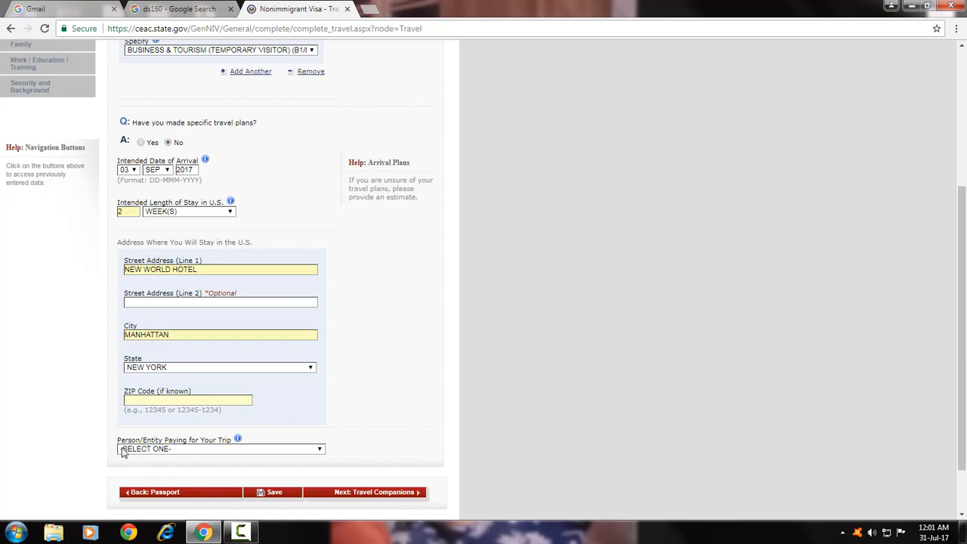
{"action": "left_click", "coordinate": [191, 449]}
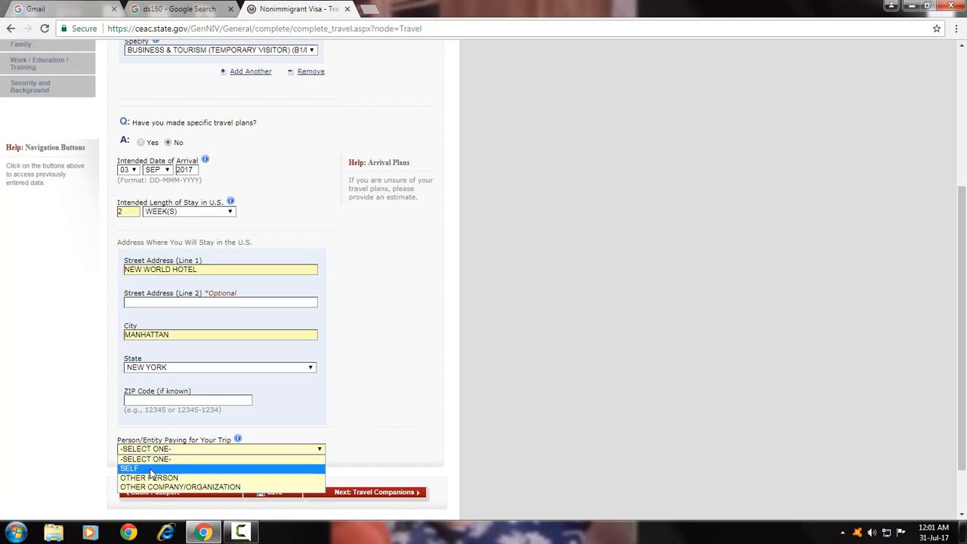
{"action": "left_click", "coordinate": [152, 469]}
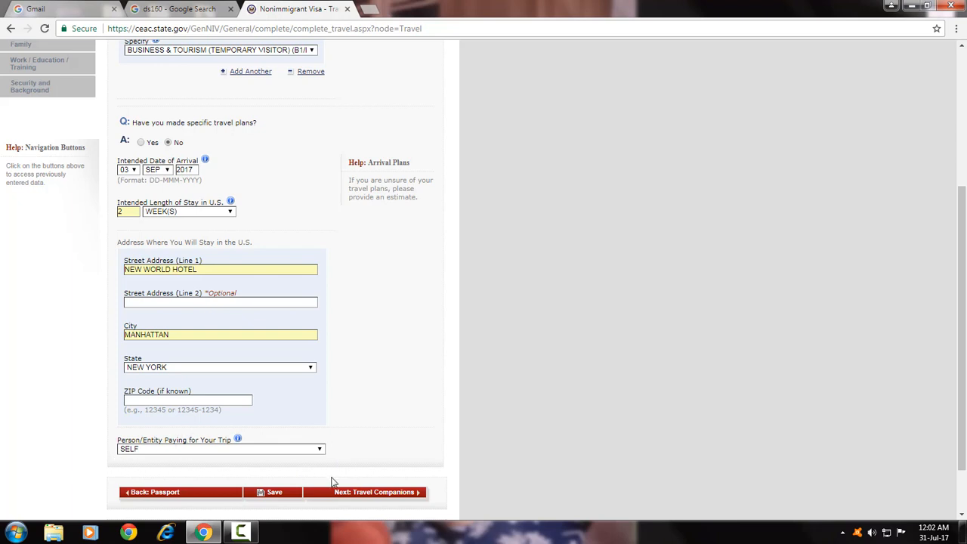
Answer No on the Travel Companions page and continue to Previous U.S. Travel.
{"action": "left_click", "coordinate": [382, 497]}
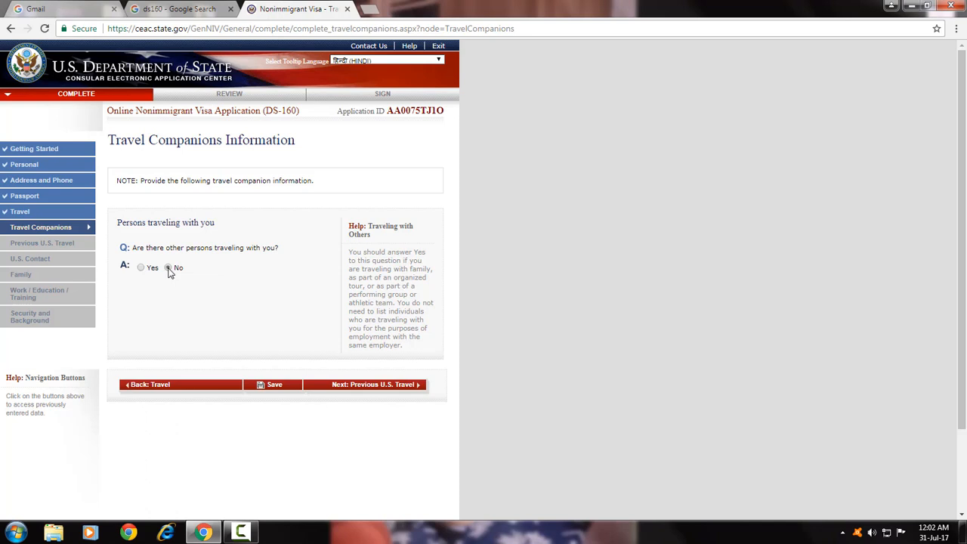
{"action": "left_click", "coordinate": [398, 388]}
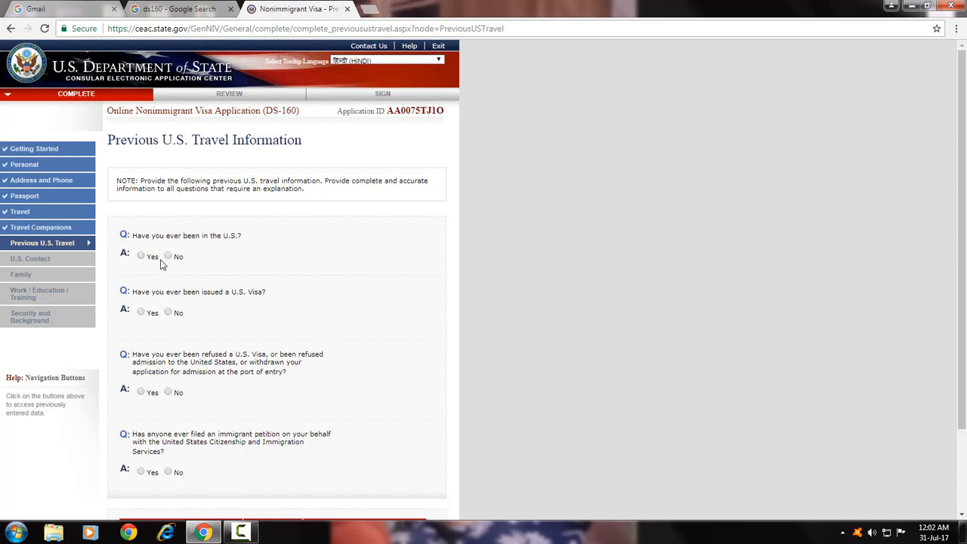
Answer No to prior U.S. visits, visas, refusals and immigrant petitions, then continue to U.S. Contact.
{"action": "left_click", "coordinate": [168, 257]}
{"action": "left_click", "coordinate": [168, 313]}
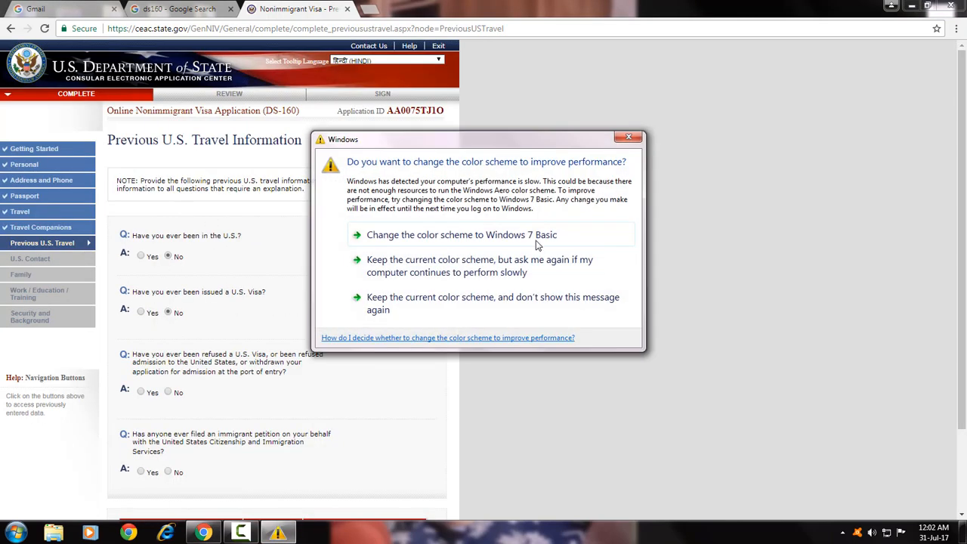
{"action": "left_click", "coordinate": [627, 139]}
{"action": "scroll", "coordinate": [293, 239], "scroll_direction": "down", "scroll_amount": 3}
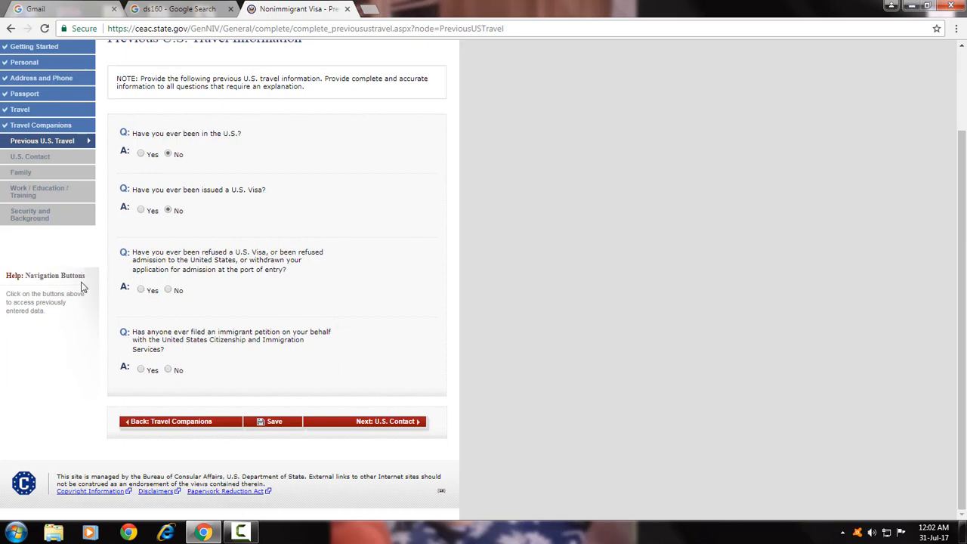
{"action": "left_click", "coordinate": [168, 290]}
{"action": "scroll", "coordinate": [152, 353], "scroll_direction": "up", "scroll_amount": 2}
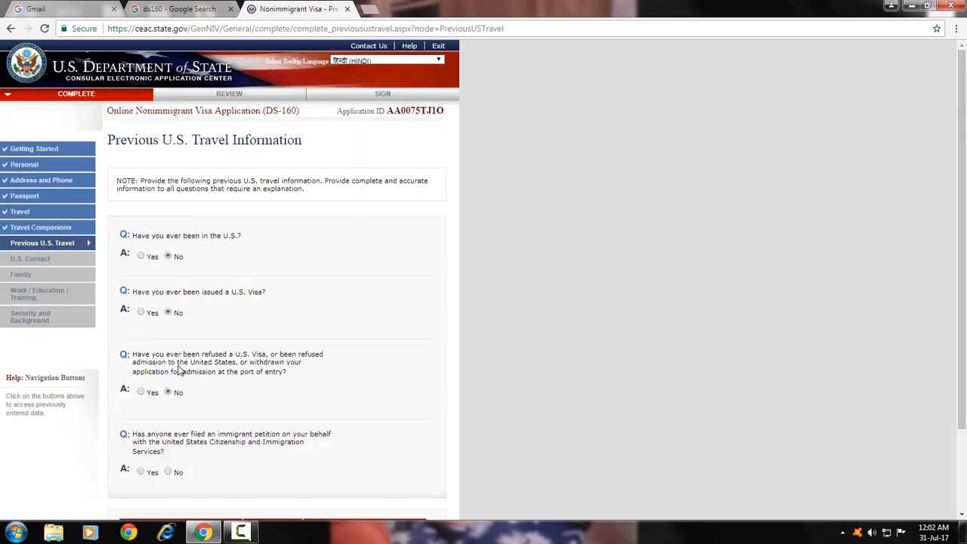
{"action": "scroll", "coordinate": [189, 358], "scroll_direction": "down", "scroll_amount": 2}
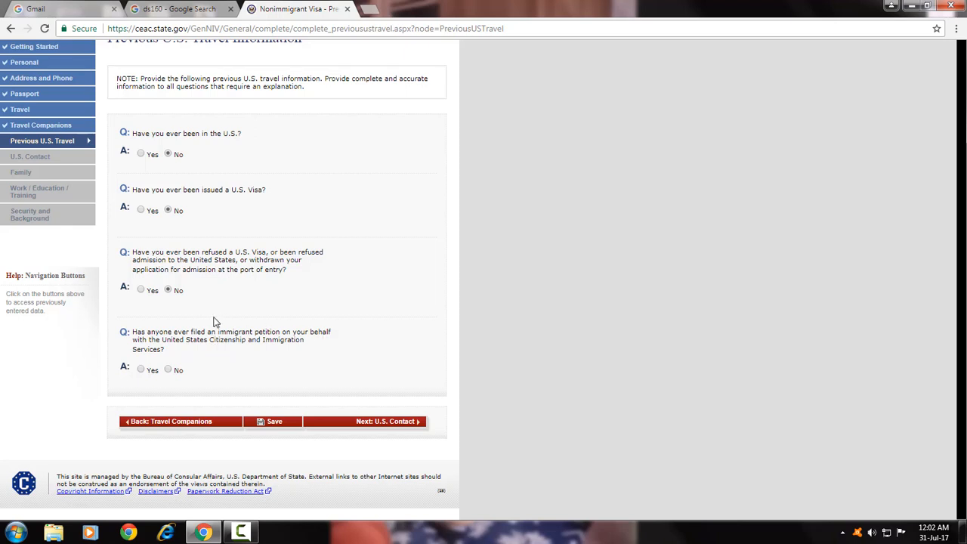
{"action": "left_click", "coordinate": [168, 369]}
{"action": "left_click", "coordinate": [394, 424]}
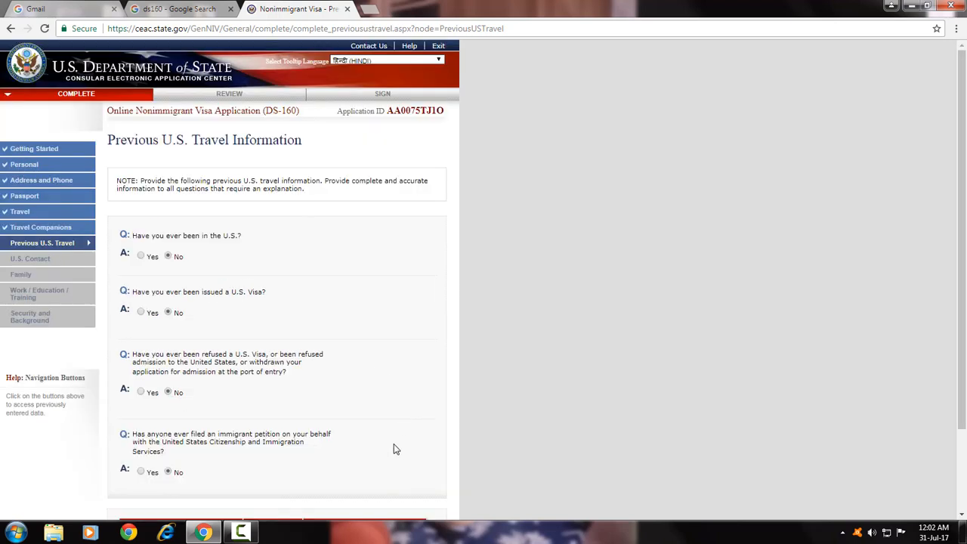
{"action": "left_click", "coordinate": [400, 424]}
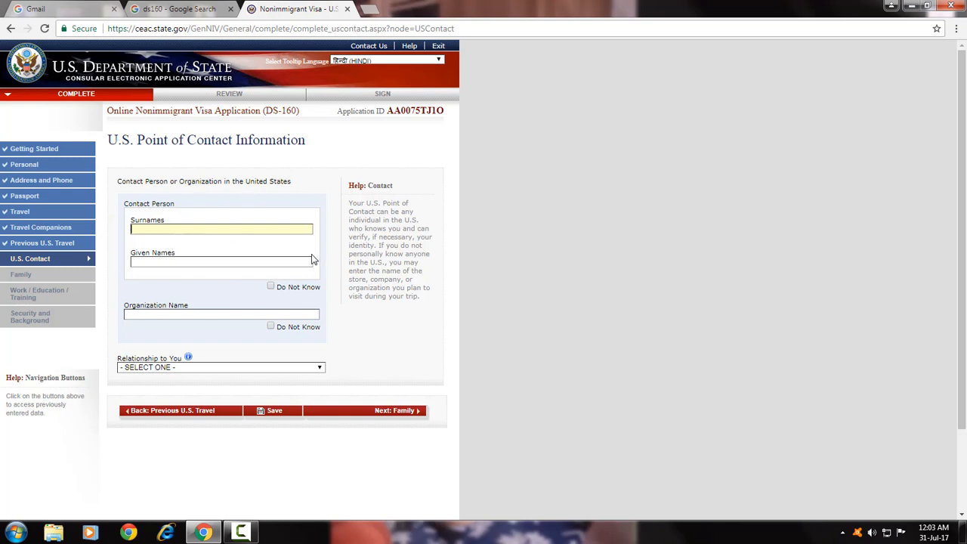
Check Do Not Know for the contact name, enter organization NEW WORLD HOTEL;, and pick relationship OTHER.
{"action": "left_click", "coordinate": [272, 288]}
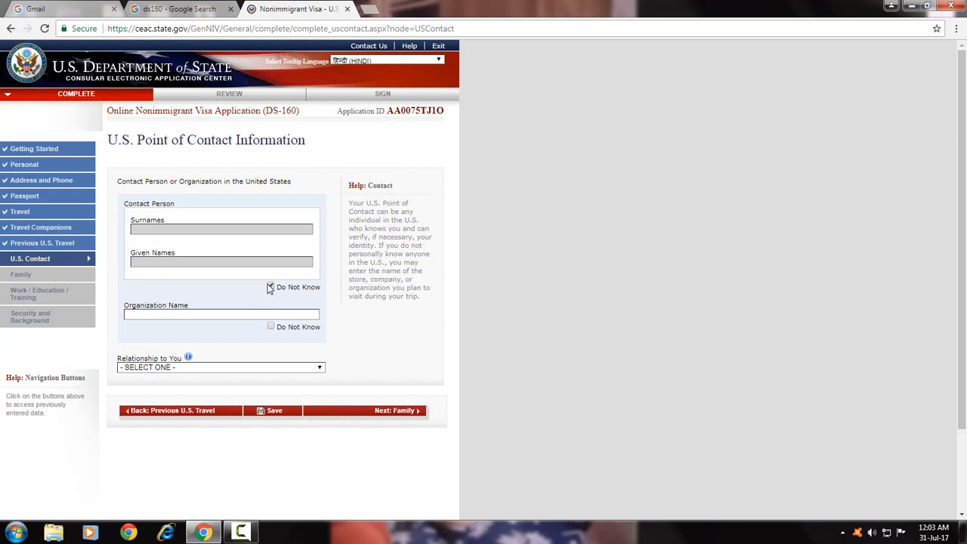
{"action": "left_click", "coordinate": [271, 287]}
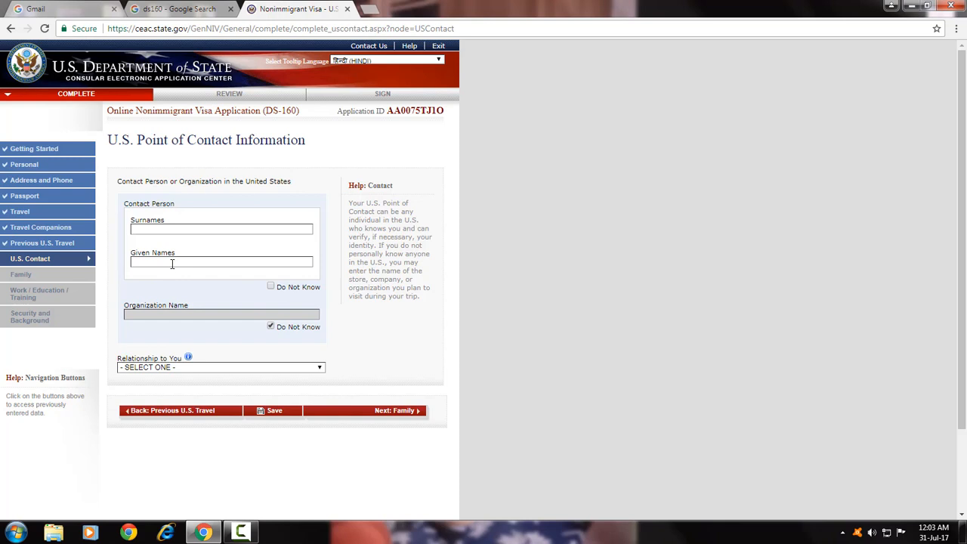
{"action": "left_click", "coordinate": [209, 369]}
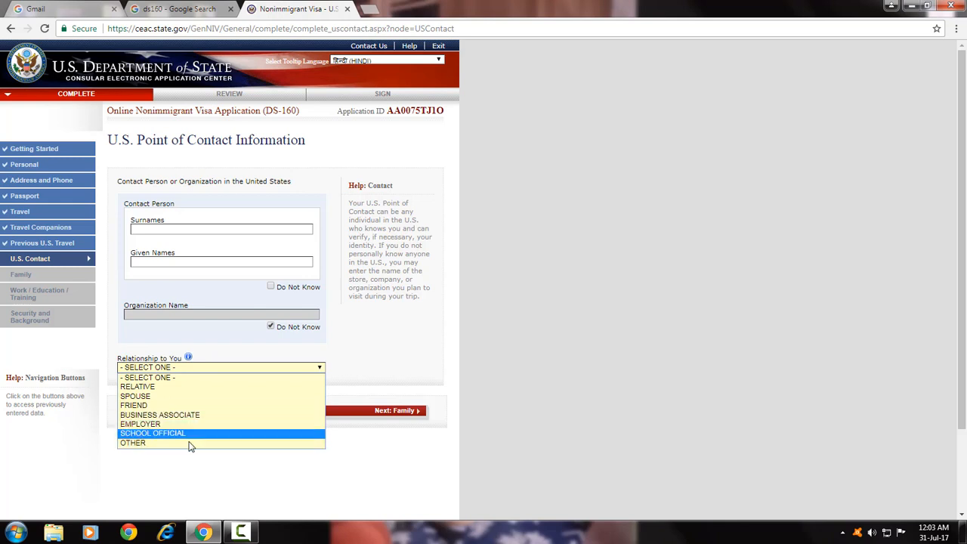
{"action": "left_click", "coordinate": [222, 367]}
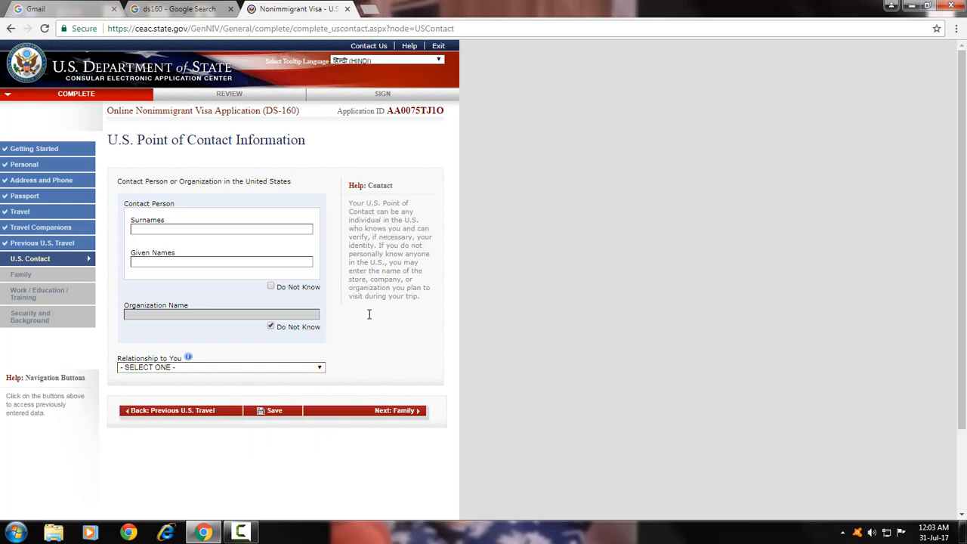
{"action": "left_click", "coordinate": [272, 288]}
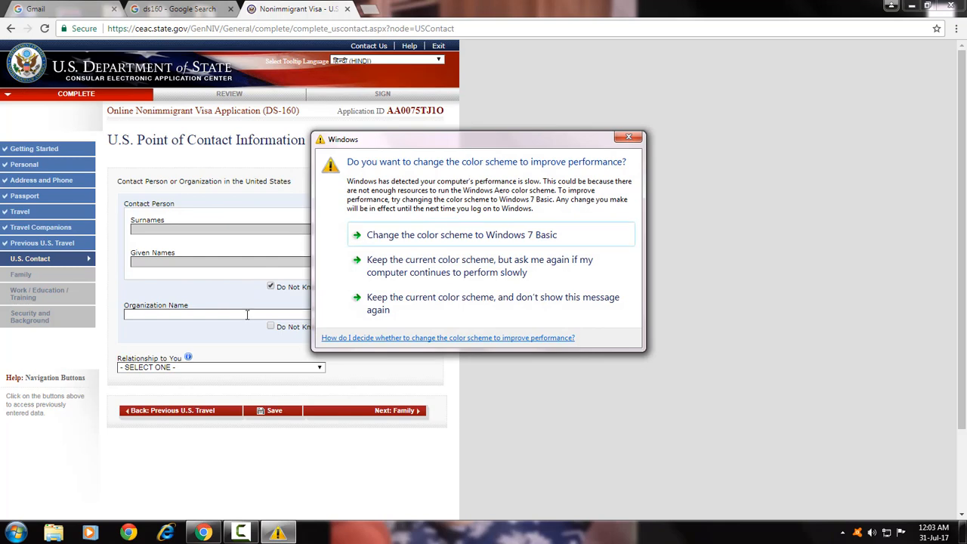
{"action": "left_click", "coordinate": [145, 313]}
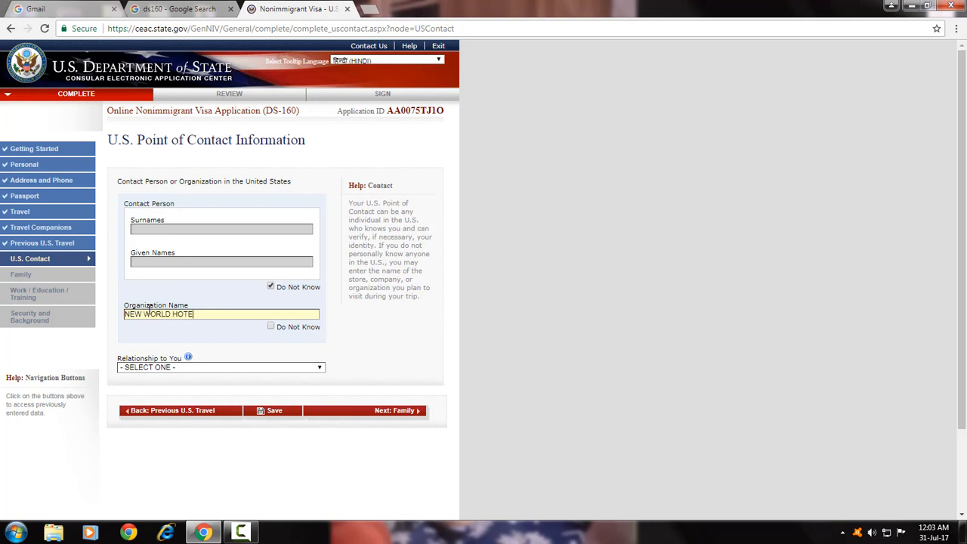
{"action": "left_click", "coordinate": [357, 355]}
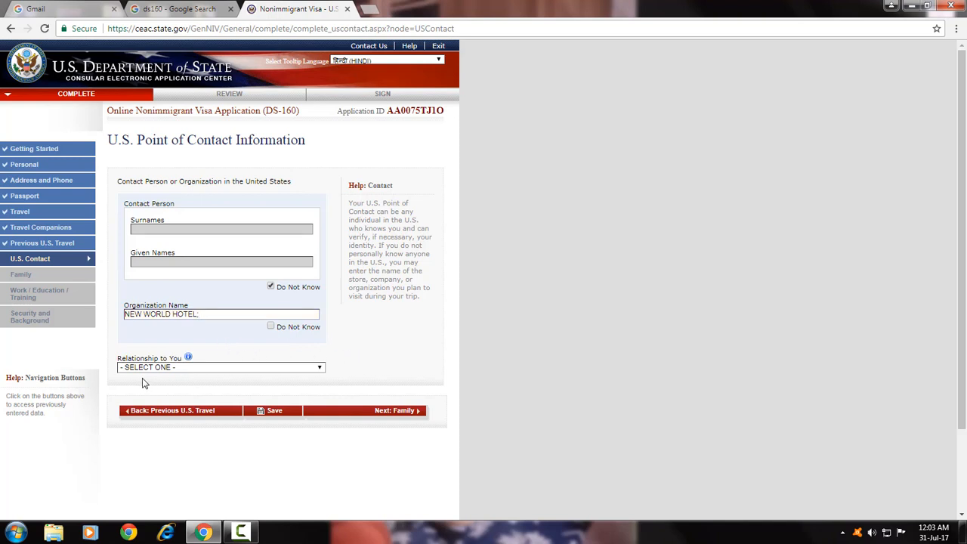
{"action": "left_click", "coordinate": [315, 368]}
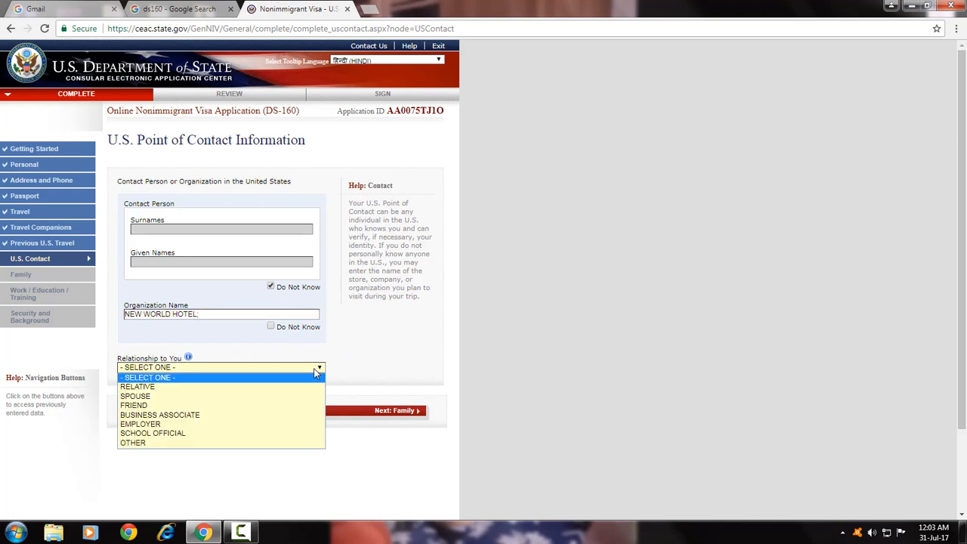
{"action": "left_click", "coordinate": [179, 443]}
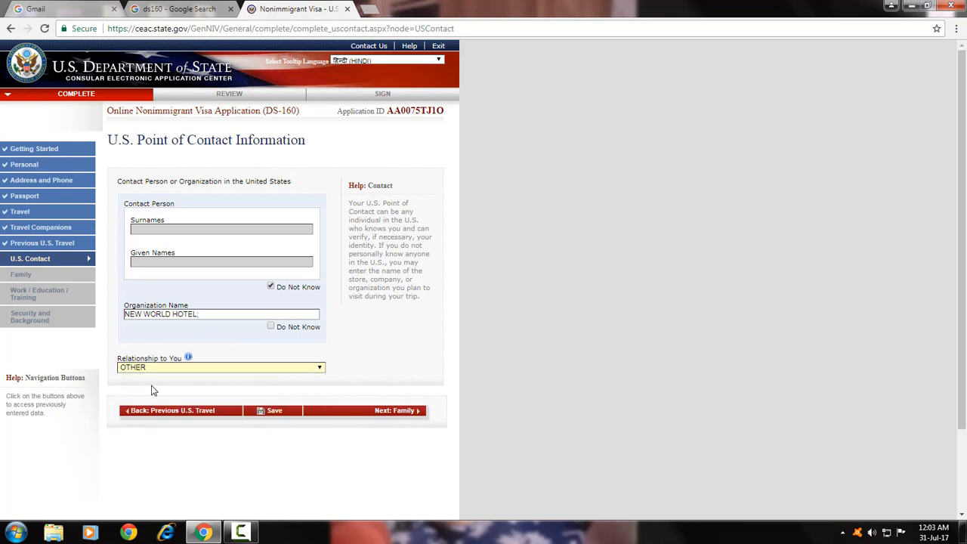
Fill the contact's address from the saved New York hotel address suggestion.
{"action": "scroll", "coordinate": [121, 327], "scroll_direction": "down", "scroll_amount": 2}
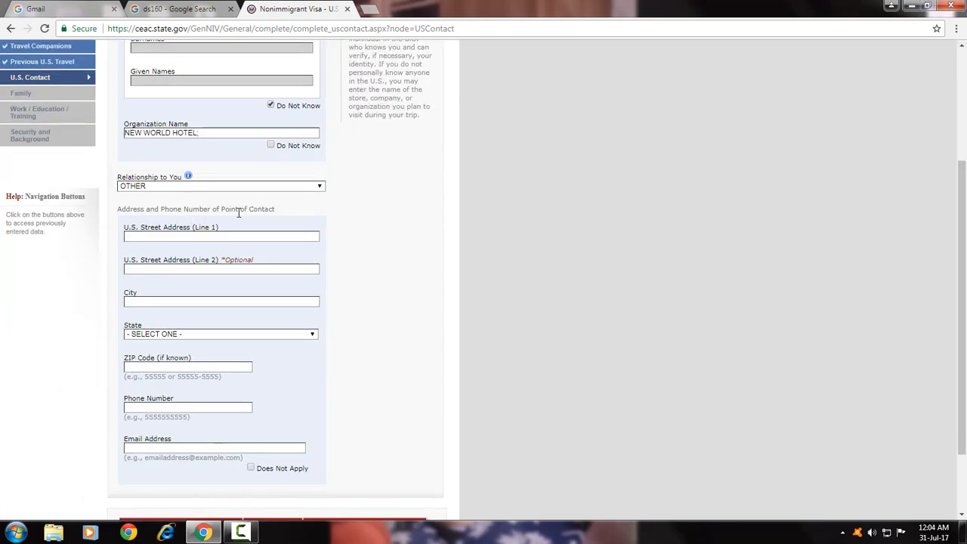
{"action": "left_click", "coordinate": [164, 237]}
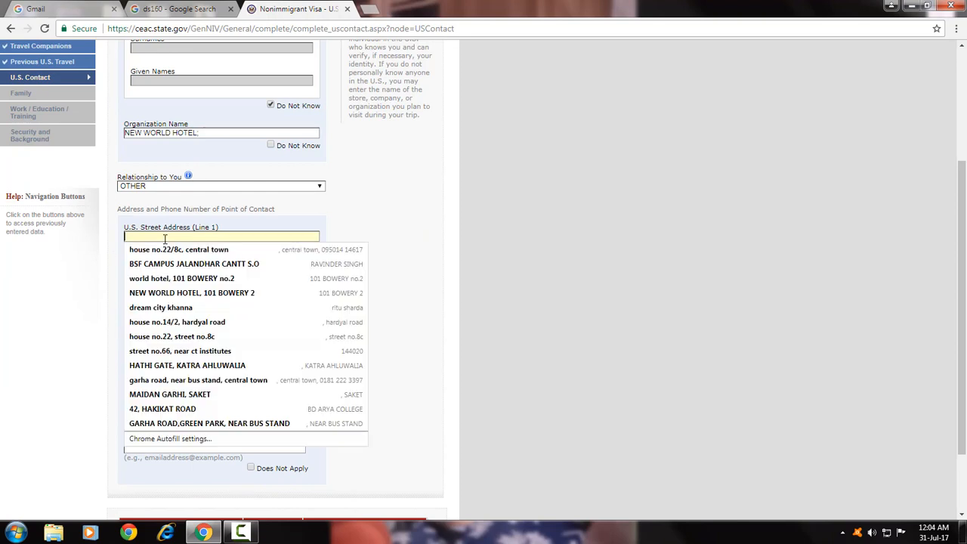
{"action": "key", "text": "Down"}
{"action": "key", "text": "Down"}
{"action": "key", "text": "Down"}
{"action": "key", "text": "Down"}
{"action": "key", "text": "Return"}
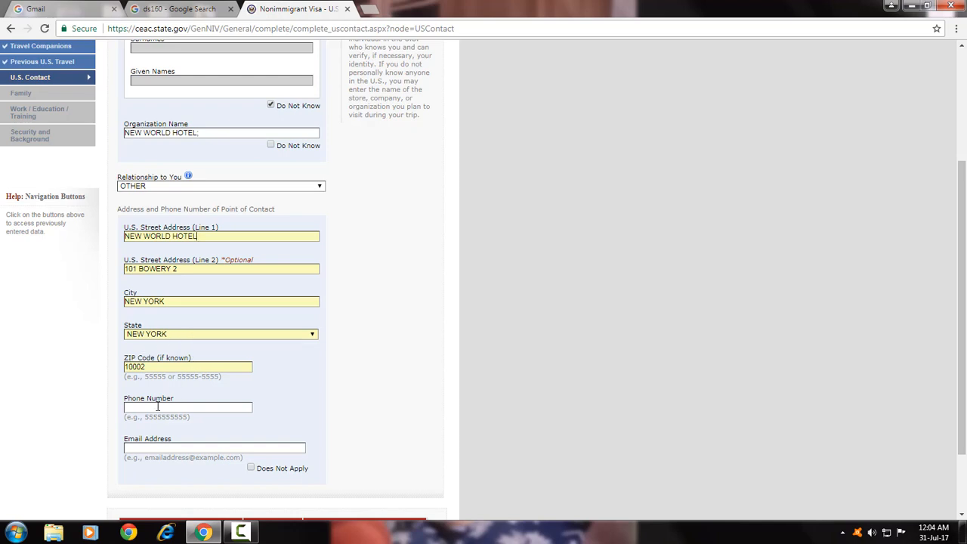
Mark the contact's e-mail as Does Not Apply, enter the contact's phone number, and submit.
{"action": "left_click", "coordinate": [158, 446]}
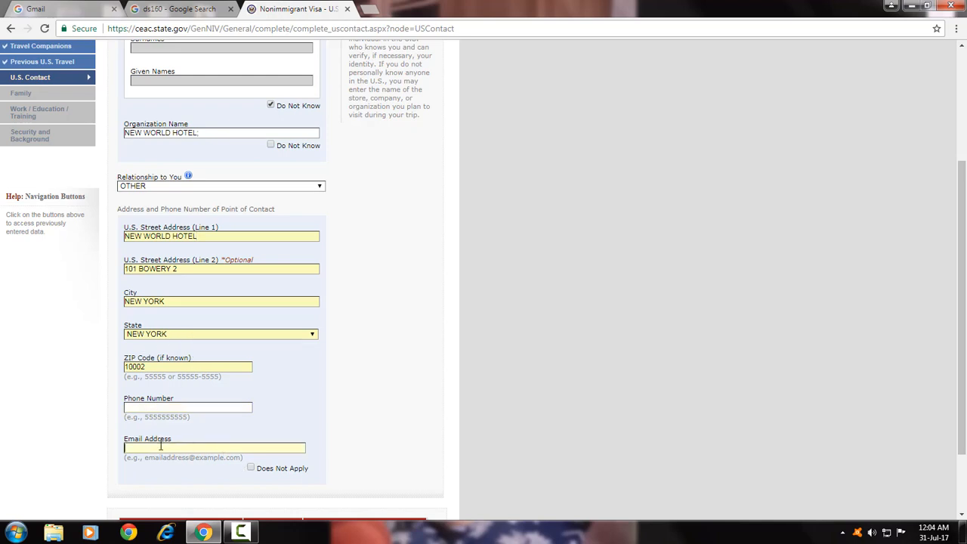
{"action": "left_click", "coordinate": [249, 467]}
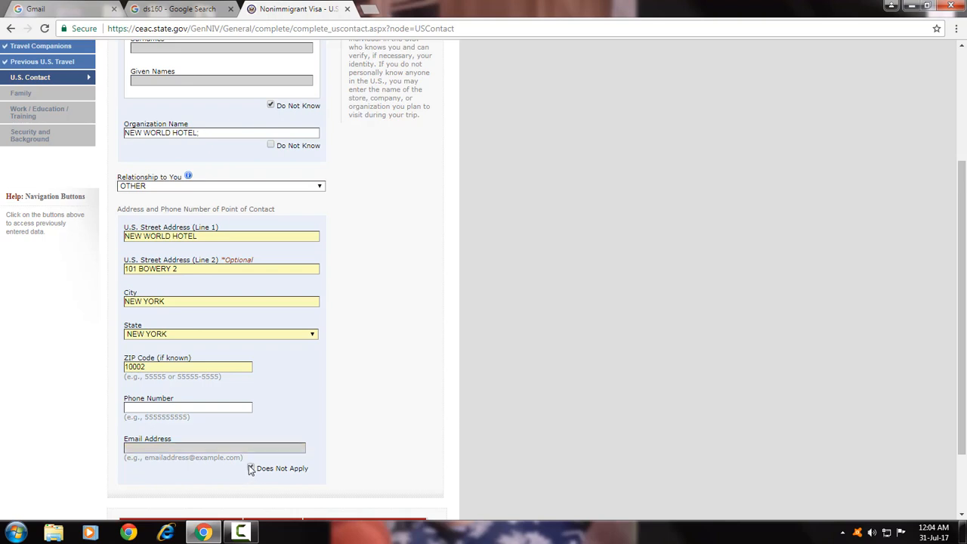
{"action": "left_click", "coordinate": [145, 406]}
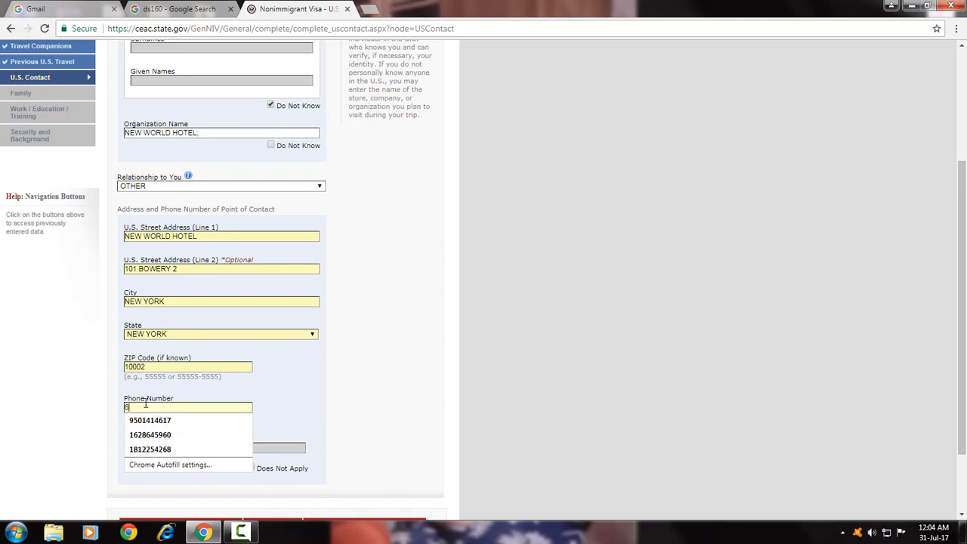
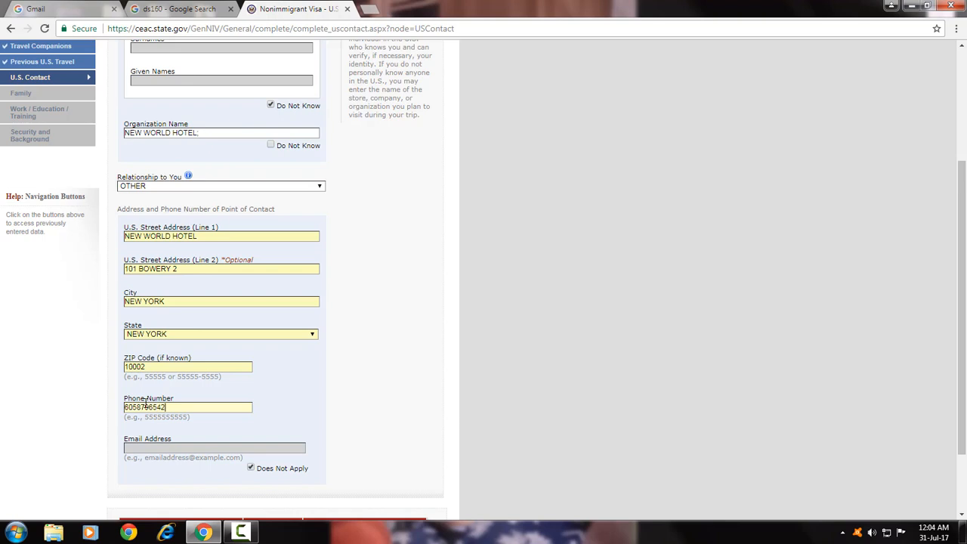
{"action": "scroll", "coordinate": [141, 387], "scroll_direction": "down", "scroll_amount": 2}
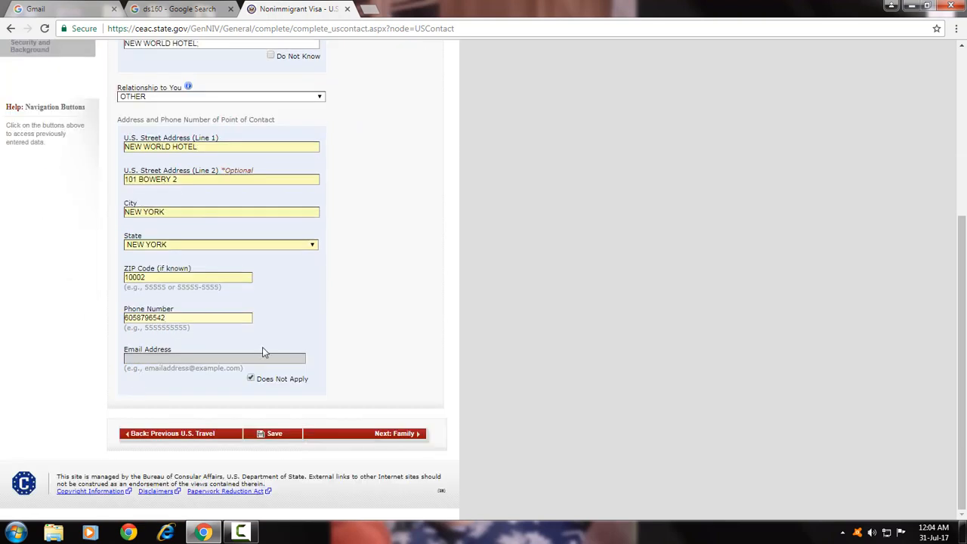
{"action": "left_click", "coordinate": [398, 436]}
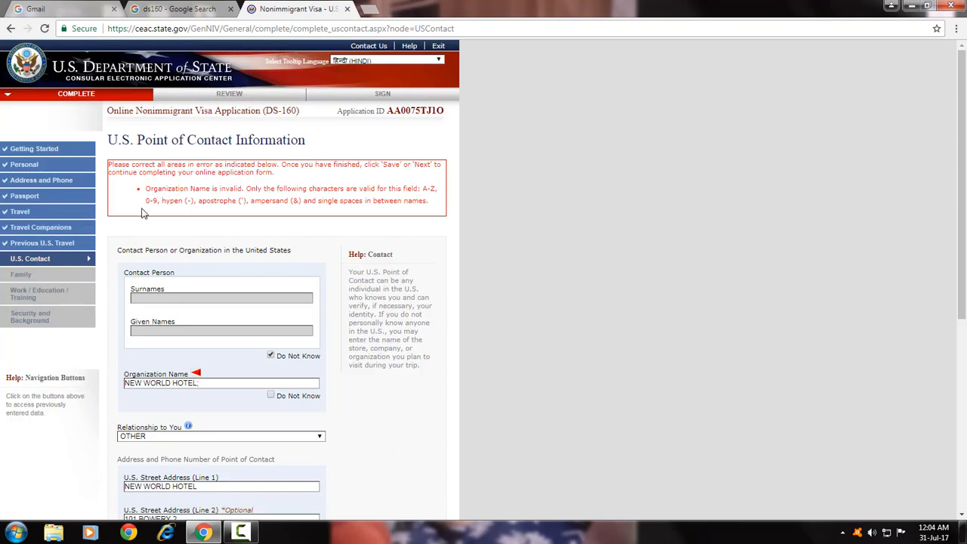
Delete the semicolon so the organization reads NEW WORLD HOTEL, then resubmit the contact page.
{"action": "scroll", "coordinate": [238, 278], "scroll_direction": "down", "scroll_amount": 3}
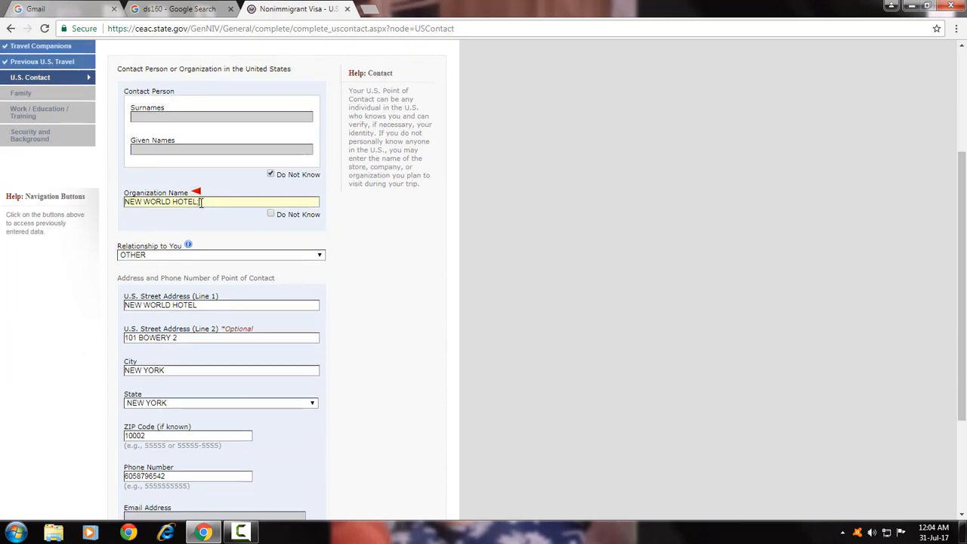
{"action": "key", "text": "BackSpace"}
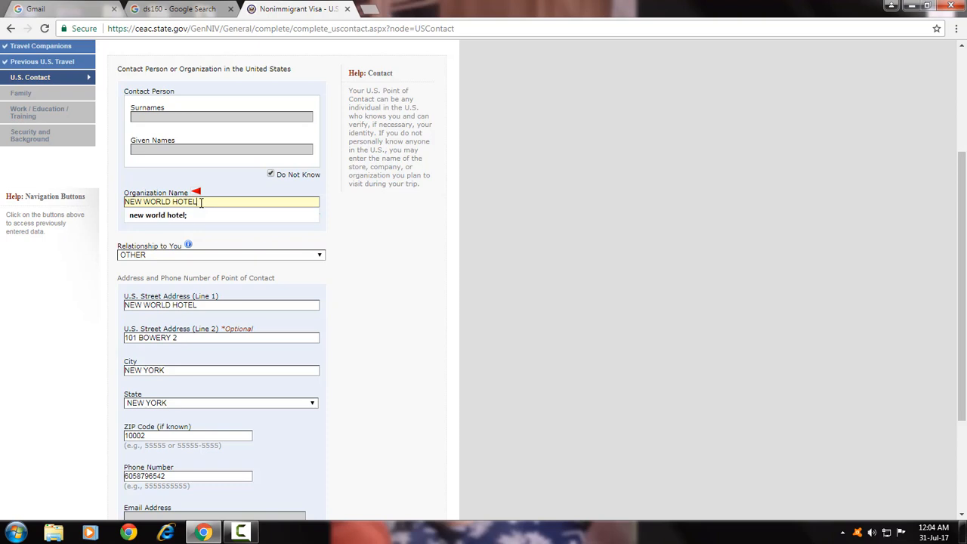
{"action": "left_click", "coordinate": [352, 233]}
{"action": "scroll", "coordinate": [353, 241], "scroll_direction": "down", "scroll_amount": 3}
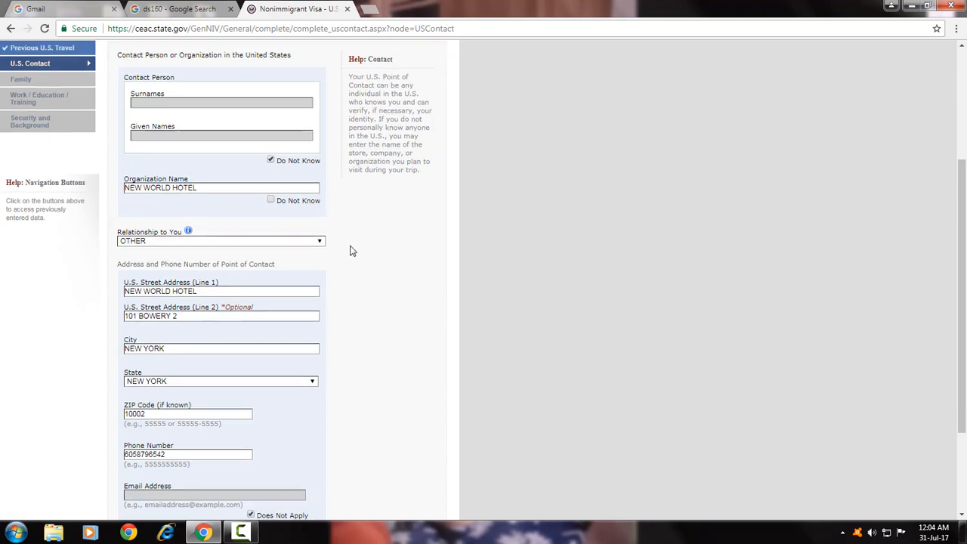
{"action": "left_click", "coordinate": [398, 436]}
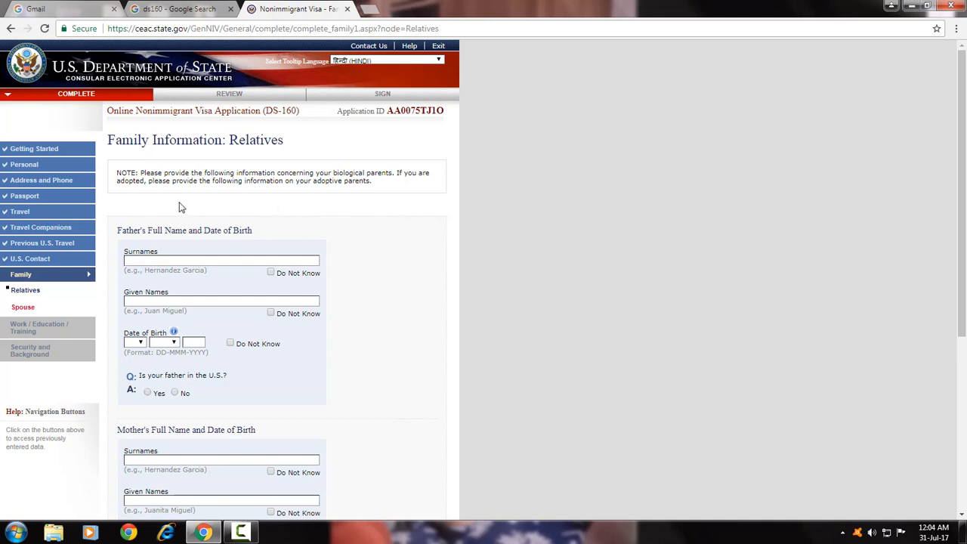
{"action": "scroll", "coordinate": [125, 196], "scroll_direction": "down", "scroll_amount": 3}
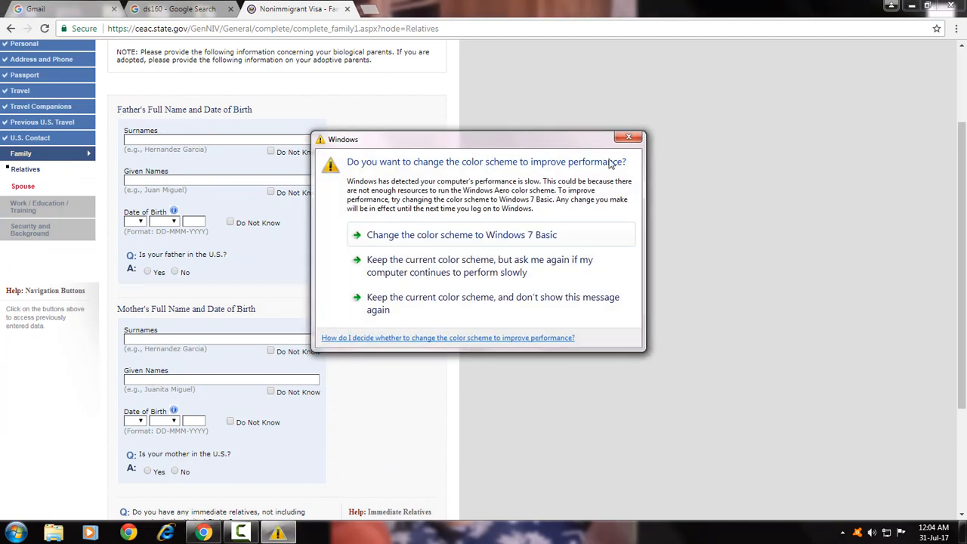
{"action": "left_click", "coordinate": [629, 139]}
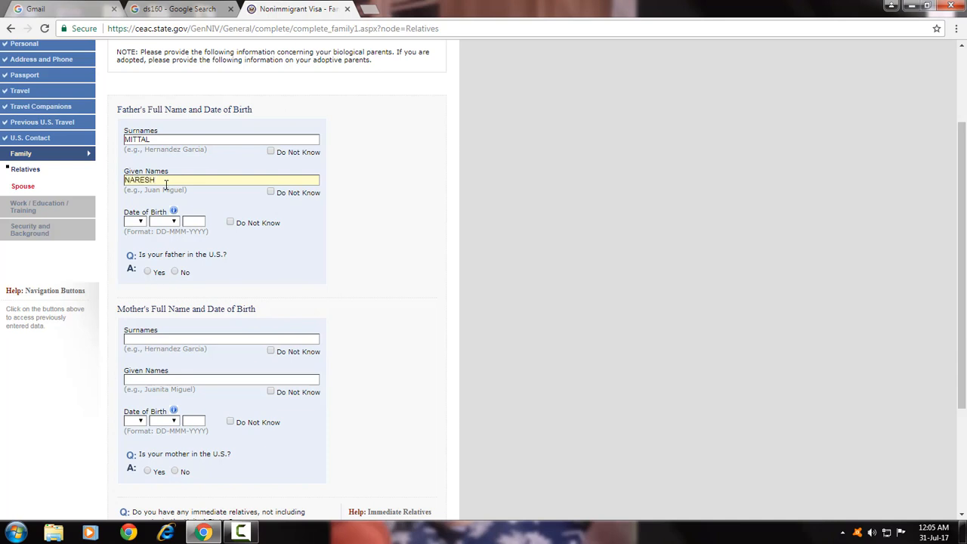
{"action": "left_click", "coordinate": [139, 221]}
{"action": "left_click", "coordinate": [132, 268]}
{"action": "left_click", "coordinate": [174, 222]}
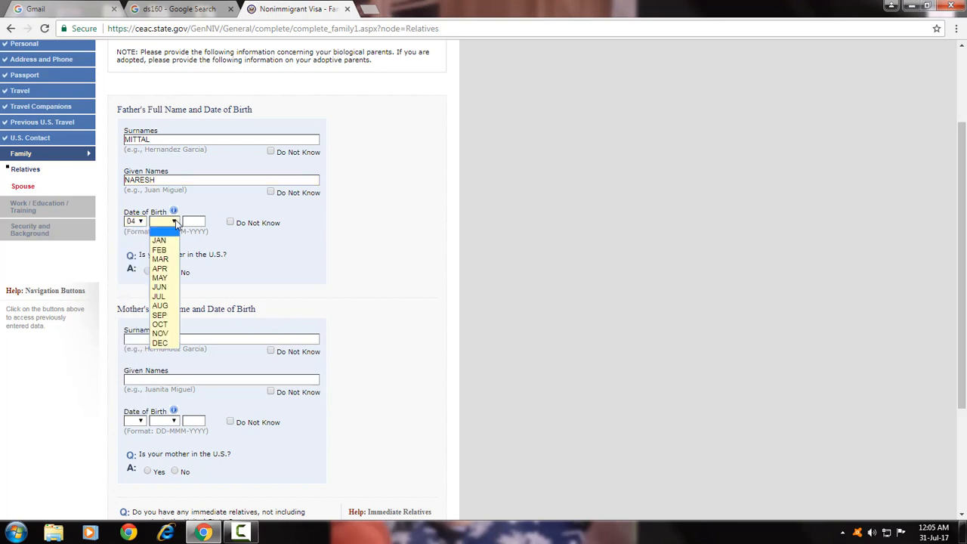
{"action": "left_click", "coordinate": [159, 249]}
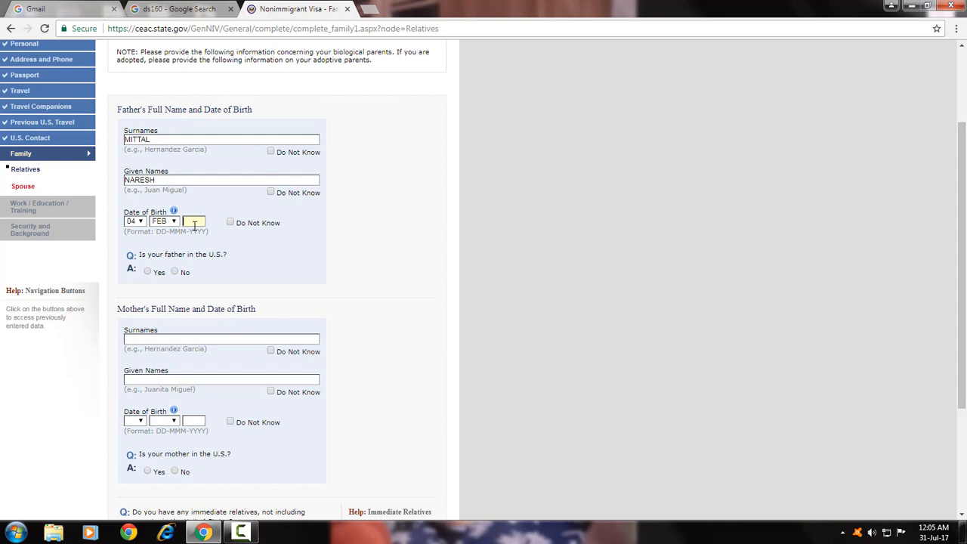
{"action": "type", "text": "1946"}
Answer No to the father being in the U.S.
{"action": "left_click", "coordinate": [174, 272]}
{"action": "scroll", "coordinate": [177, 333], "scroll_direction": "down", "scroll_amount": 2}
{"action": "scroll", "coordinate": [156, 189], "scroll_direction": "up", "scroll_amount": 2}
{"action": "scroll", "coordinate": [173, 252], "scroll_direction": "down", "scroll_amount": 2}
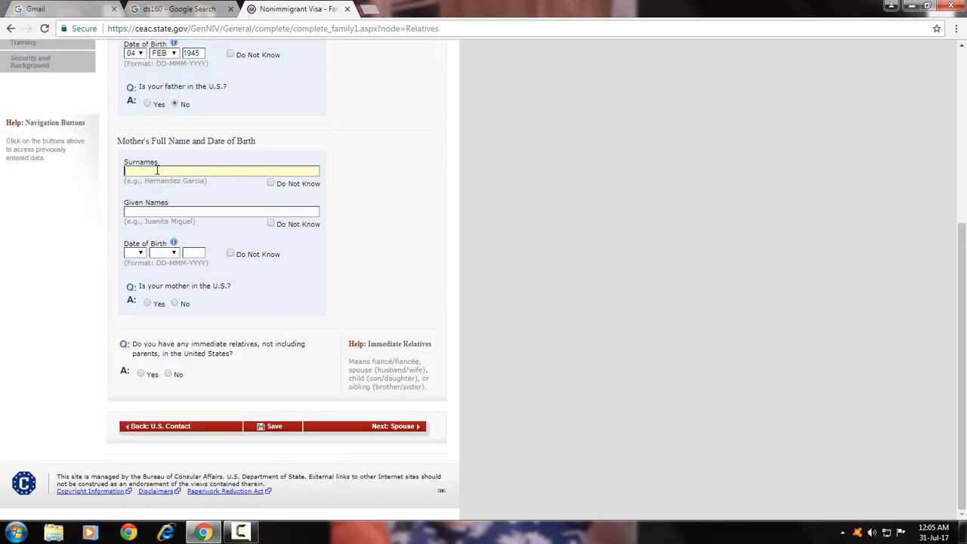
{"action": "type", "text": "DEVI"}
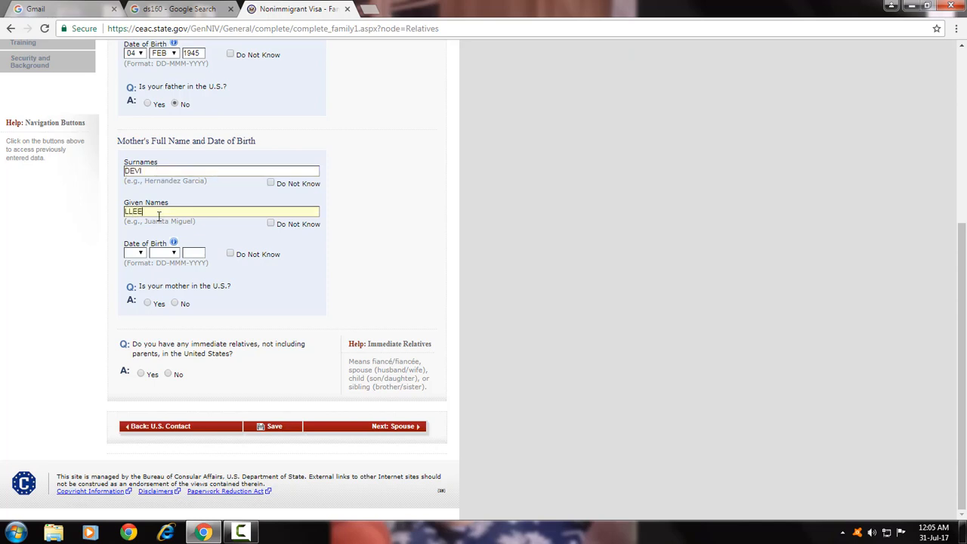
{"action": "left_click", "coordinate": [143, 256]}
{"action": "left_click", "coordinate": [132, 302]}
{"action": "left_click", "coordinate": [170, 259]}
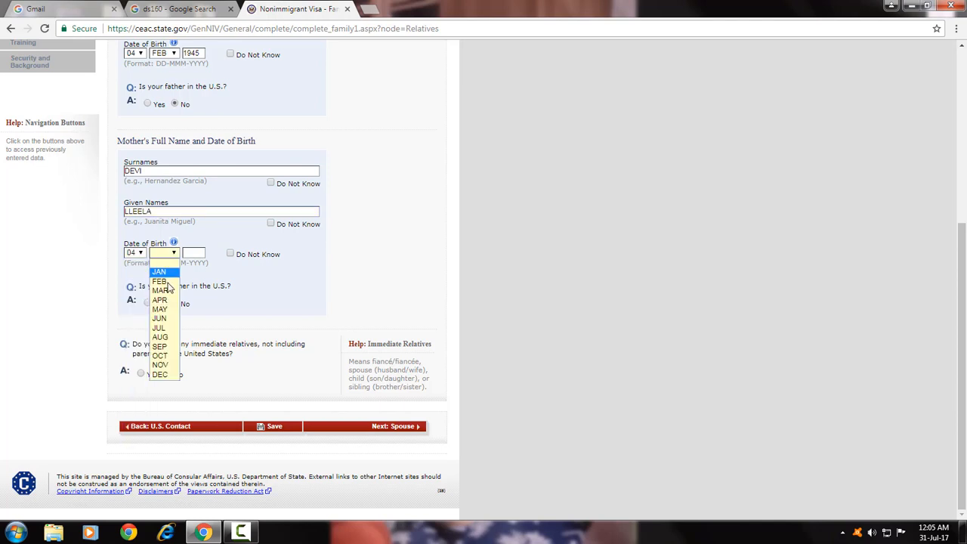
{"action": "left_click", "coordinate": [168, 284]}
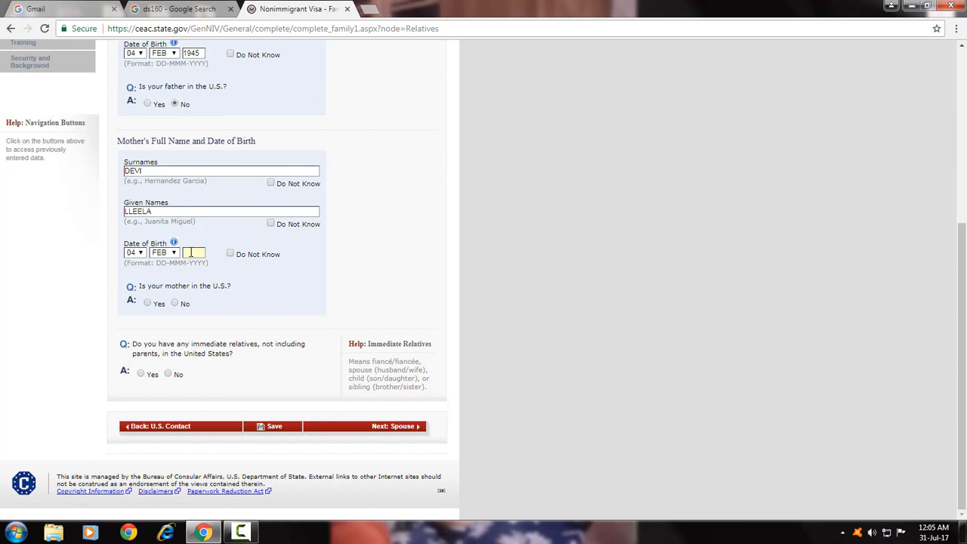
{"action": "type", "text": "1960"}
{"action": "left_click", "coordinate": [175, 304]}
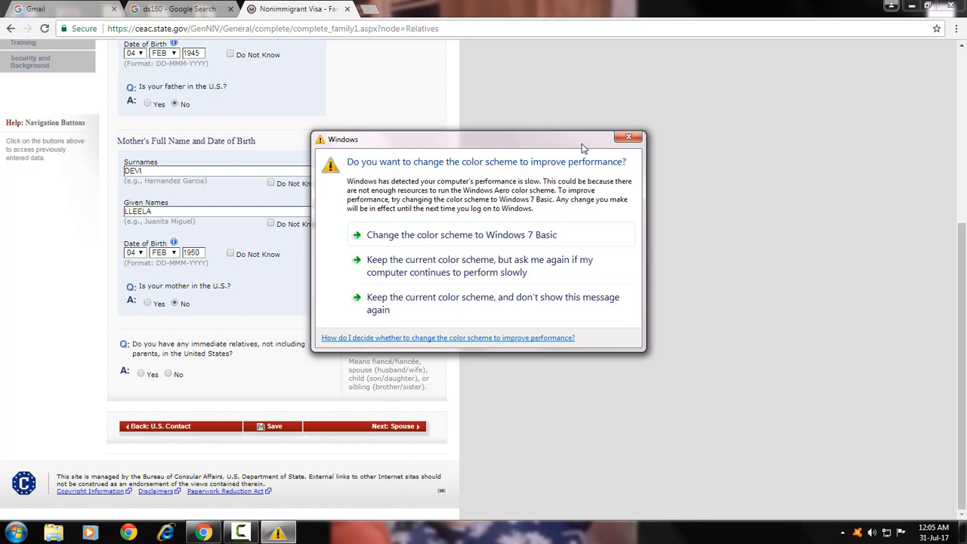
Answer No to other relatives in the U.S. and continue to the Spouse page.
{"action": "left_click", "coordinate": [628, 140]}
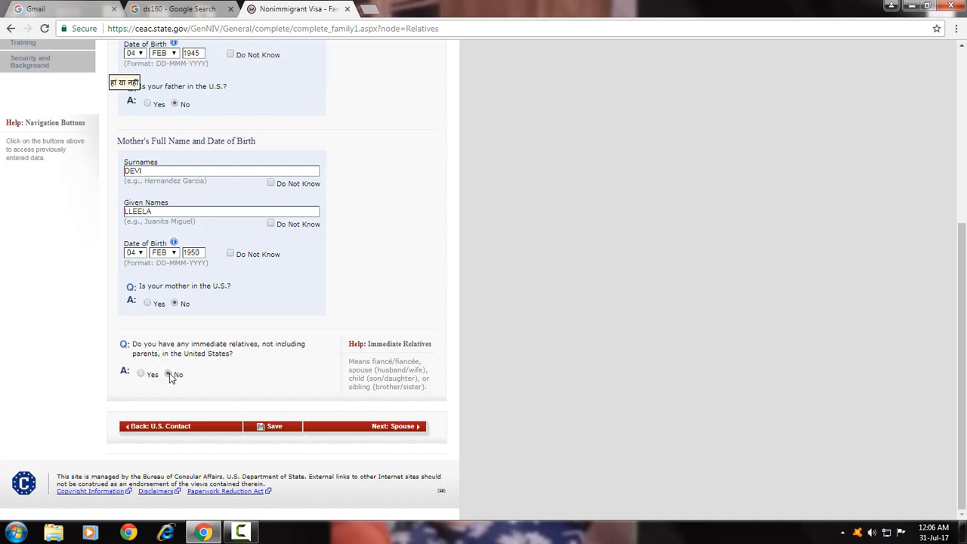
{"action": "scroll", "coordinate": [171, 378], "scroll_direction": "up", "scroll_amount": 2}
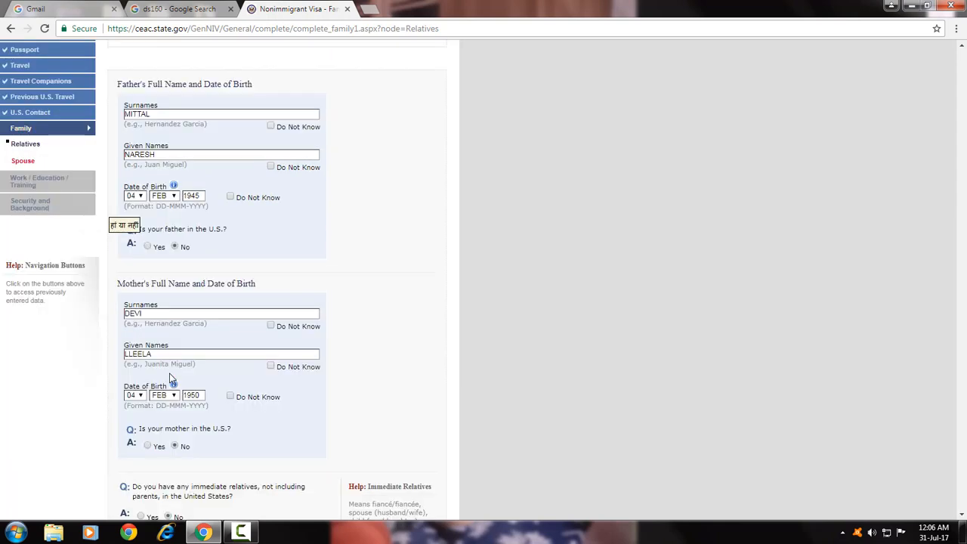
{"action": "scroll", "coordinate": [171, 377], "scroll_direction": "down", "scroll_amount": 2}
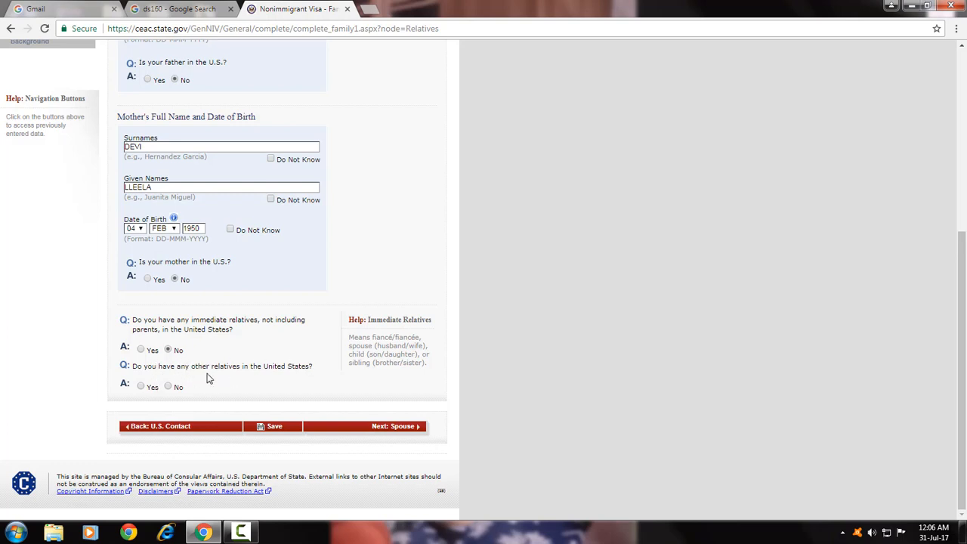
{"action": "left_click", "coordinate": [169, 387]}
{"action": "left_click", "coordinate": [397, 428]}
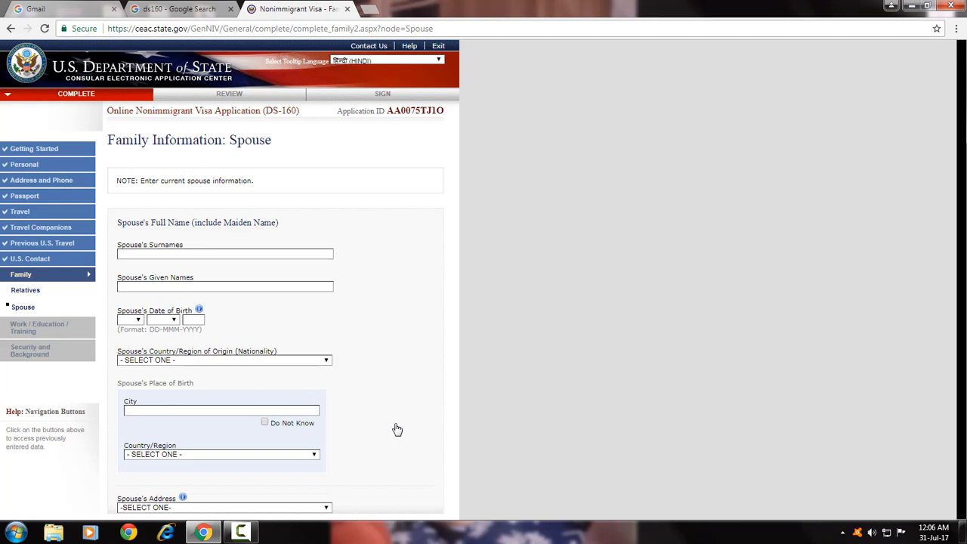
Enter the spouse's surname and given names.
{"action": "left_click", "coordinate": [200, 252]}
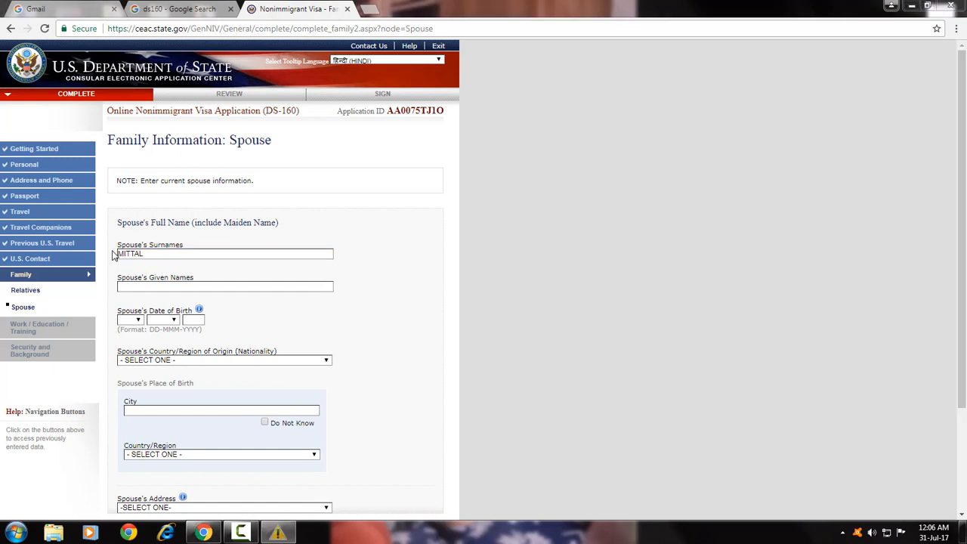
{"action": "left_click", "coordinate": [637, 137]}
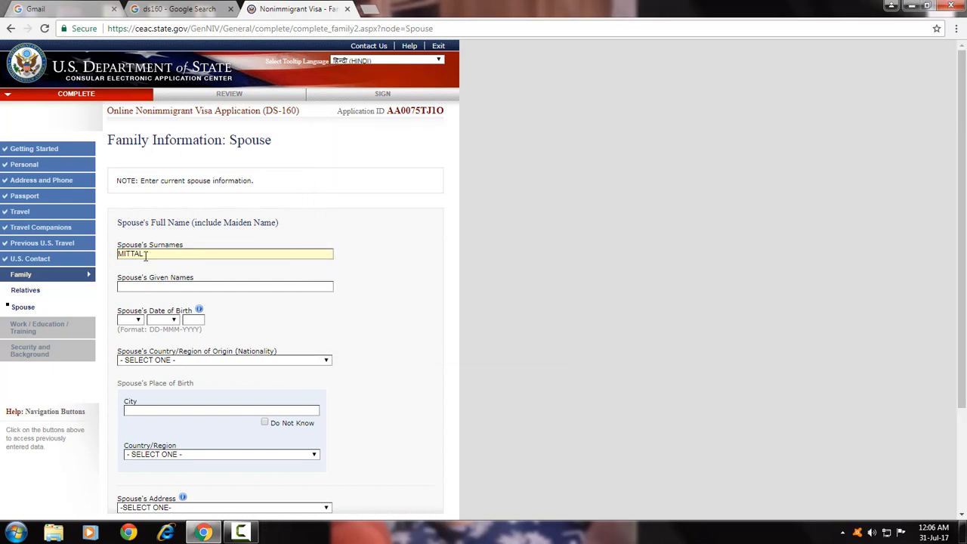
{"action": "left_click", "coordinate": [137, 289]}
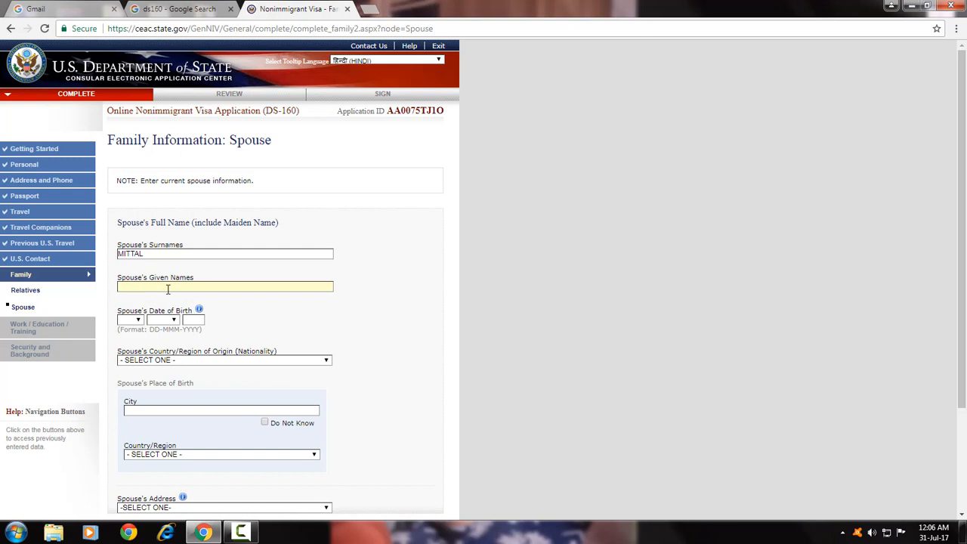
{"action": "type", "text": "AG"}
{"action": "left_click", "coordinate": [138, 321]}
{"action": "left_click", "coordinate": [129, 345]}
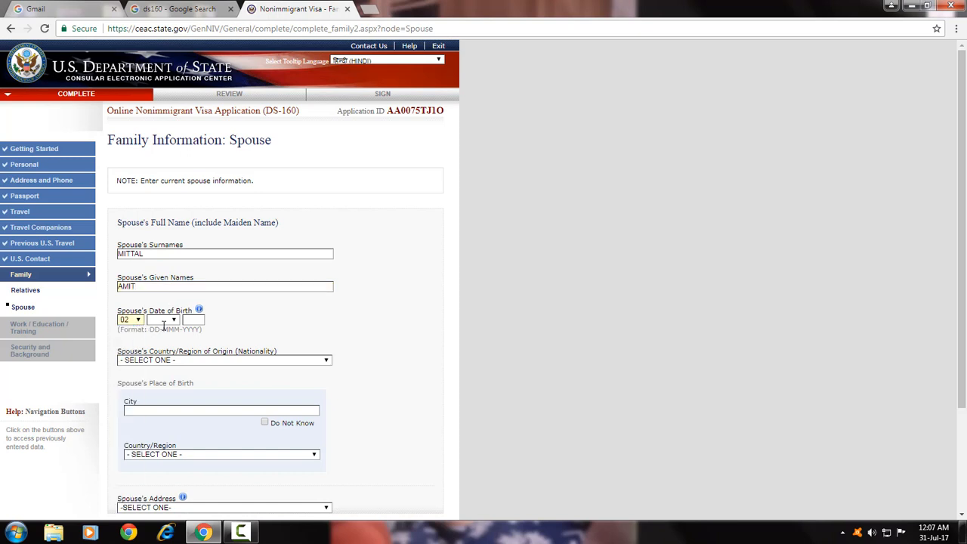
{"action": "left_click", "coordinate": [162, 319]}
{"action": "left_click", "coordinate": [161, 337]}
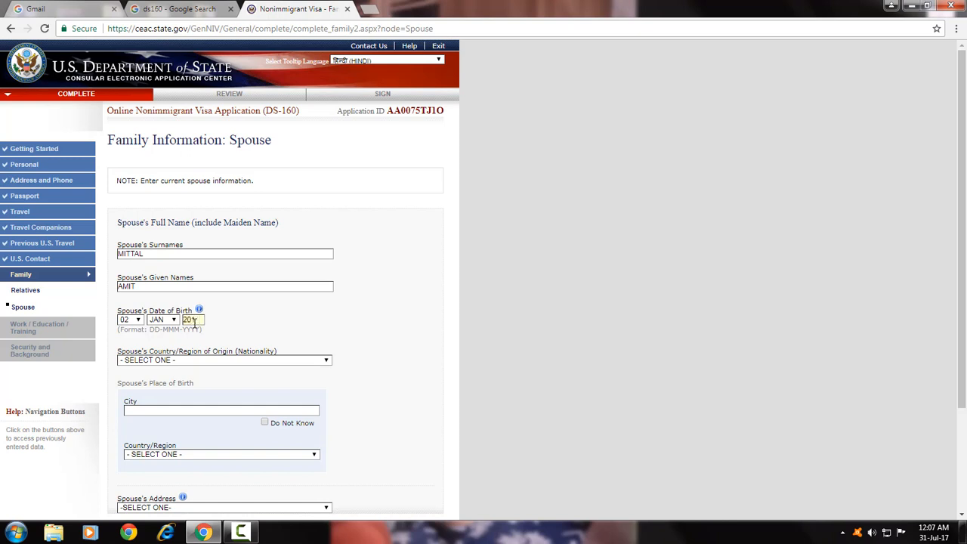
{"action": "type", "text": "1985"}
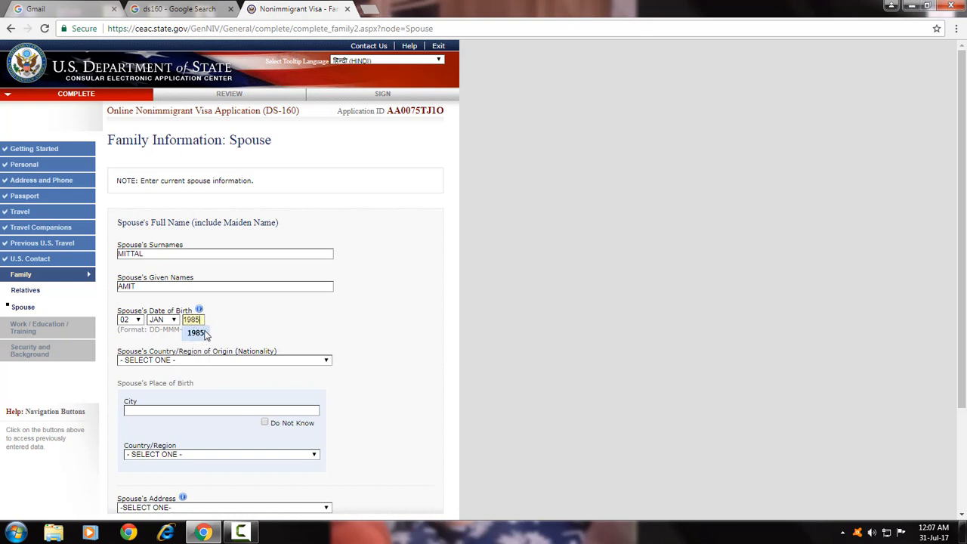
{"action": "left_click", "coordinate": [204, 333]}
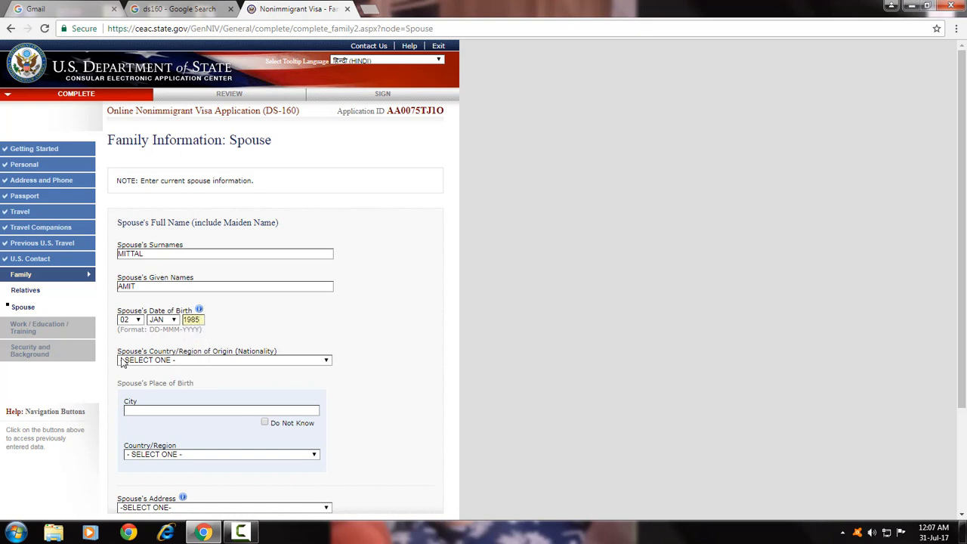
{"action": "left_click", "coordinate": [202, 361]}
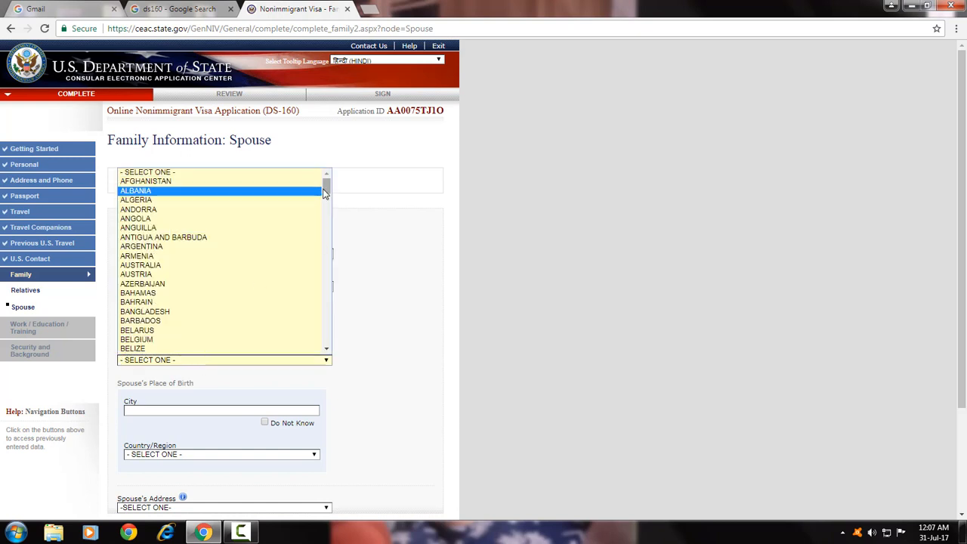
{"action": "left_click_drag", "start_coordinate": [327, 189], "coordinate": [330, 254]}
{"action": "left_click", "coordinate": [184, 221]}
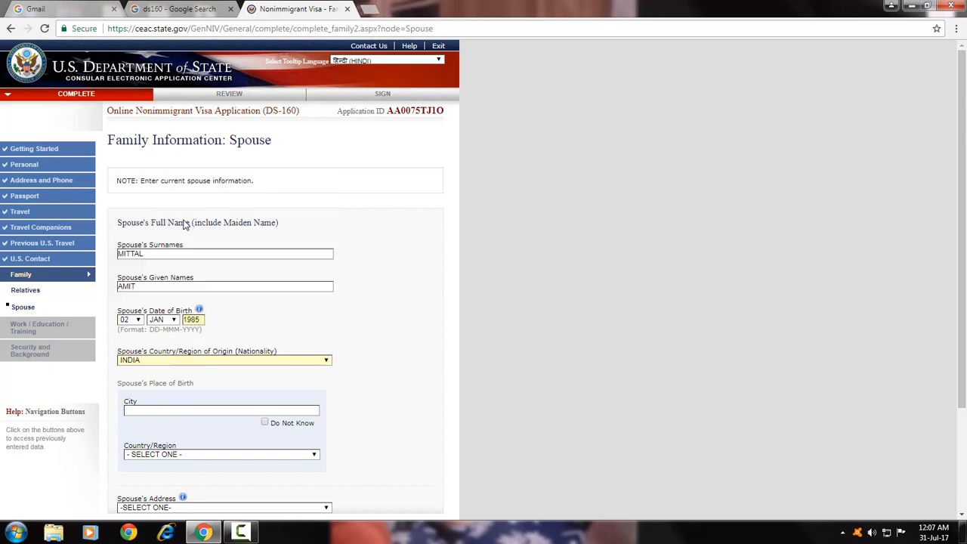
Set the spouse's birthplace to JALANDHAR, INDIA.
{"action": "scroll", "coordinate": [362, 302], "scroll_direction": "down", "scroll_amount": 1}
{"action": "scroll", "coordinate": [362, 301], "scroll_direction": "down", "scroll_amount": 1}
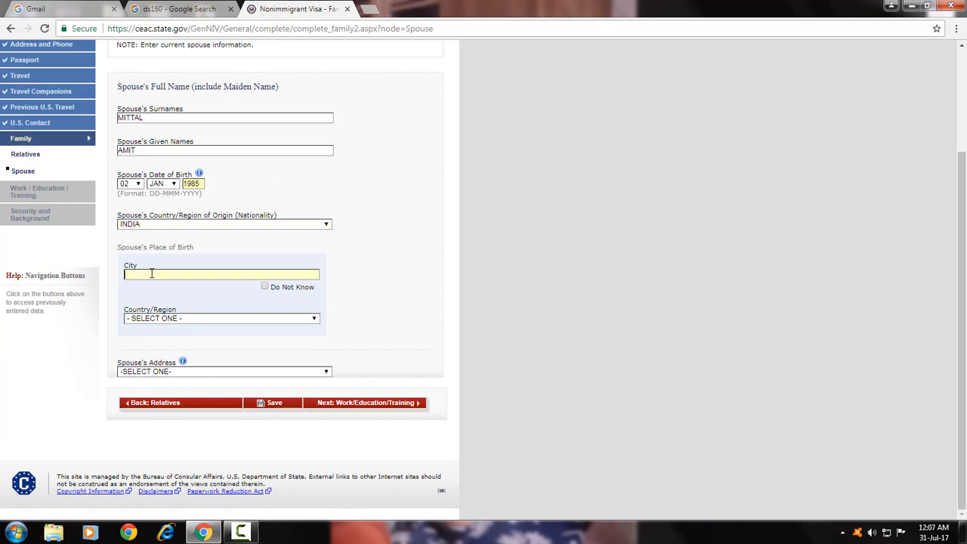
{"action": "type", "text": "JALANDHAR"}
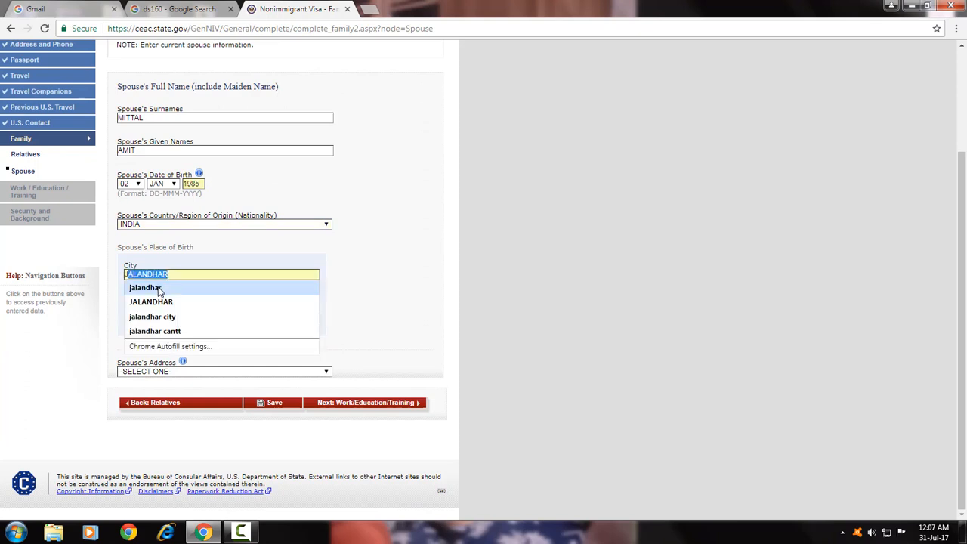
{"action": "left_click", "coordinate": [161, 302]}
{"action": "left_click", "coordinate": [162, 320]}
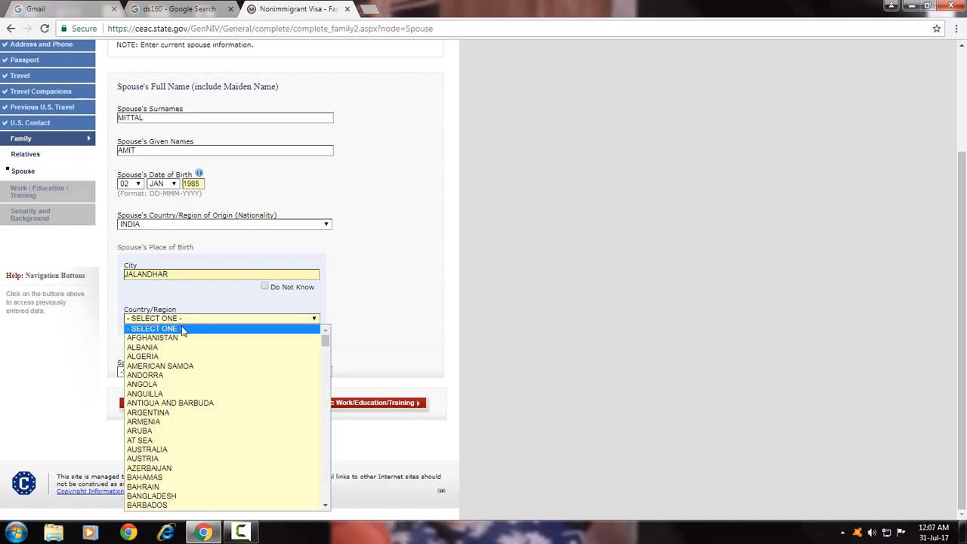
{"action": "left_click_drag", "start_coordinate": [325, 342], "coordinate": [330, 408]}
{"action": "left_click", "coordinate": [233, 362]}
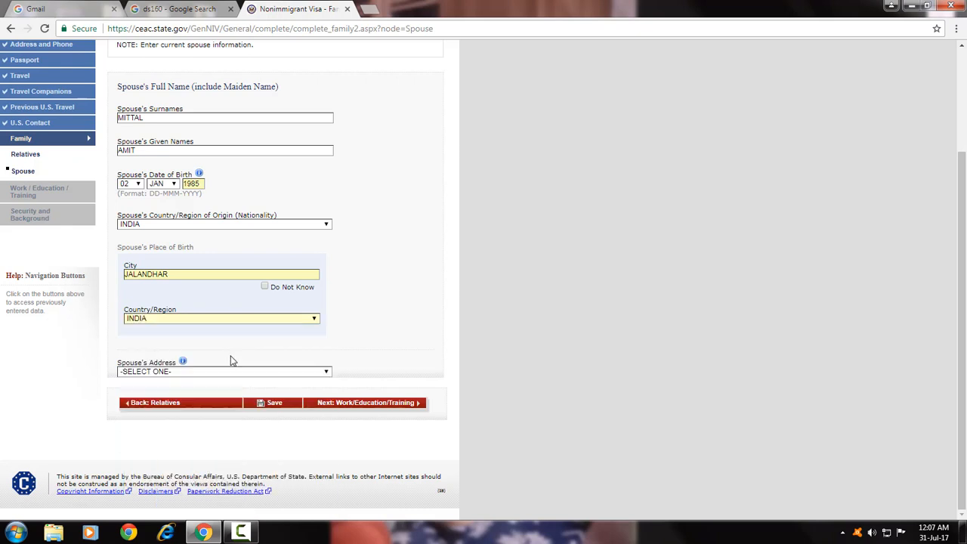
Make the spouse's address Same as Mailing Address and continue to the work page.
{"action": "left_click", "coordinate": [150, 373]}
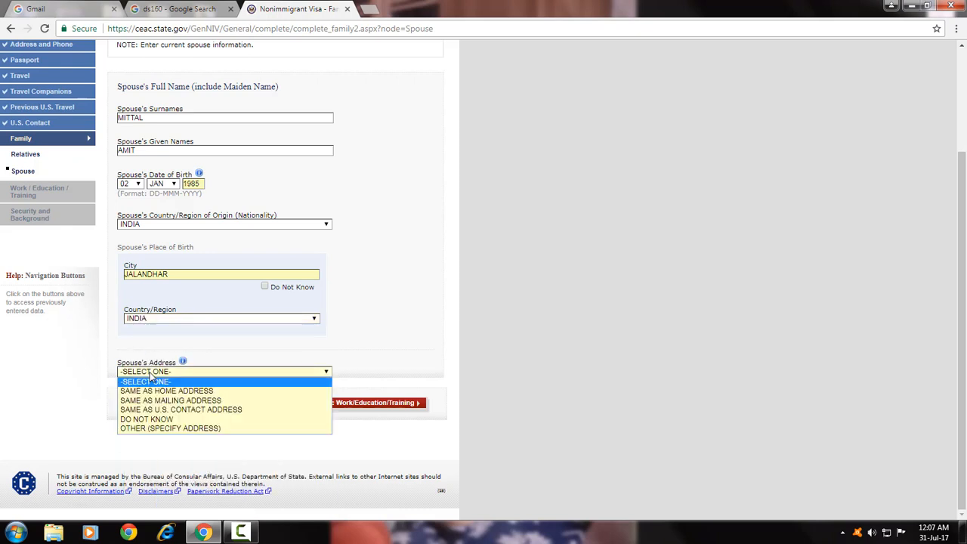
{"action": "left_click", "coordinate": [204, 401]}
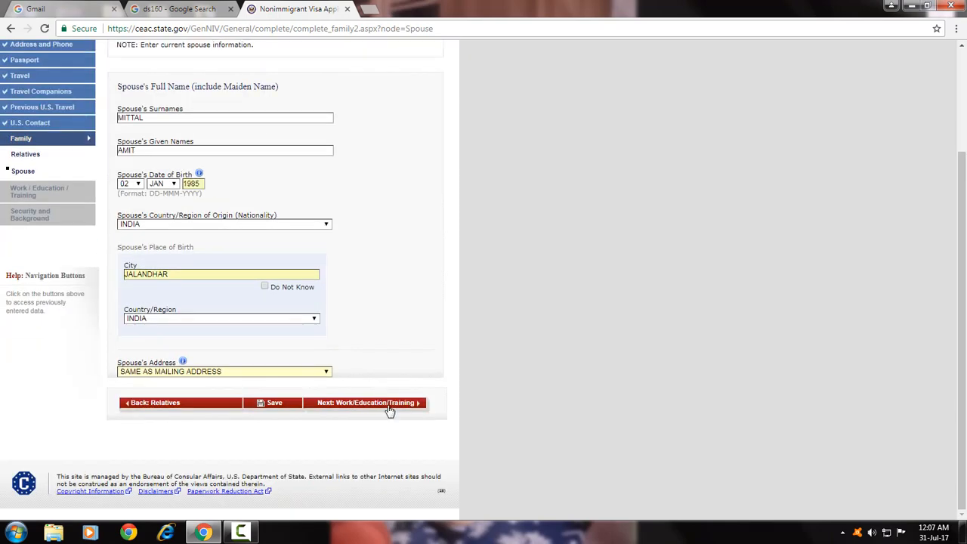
{"action": "left_click", "coordinate": [389, 408]}
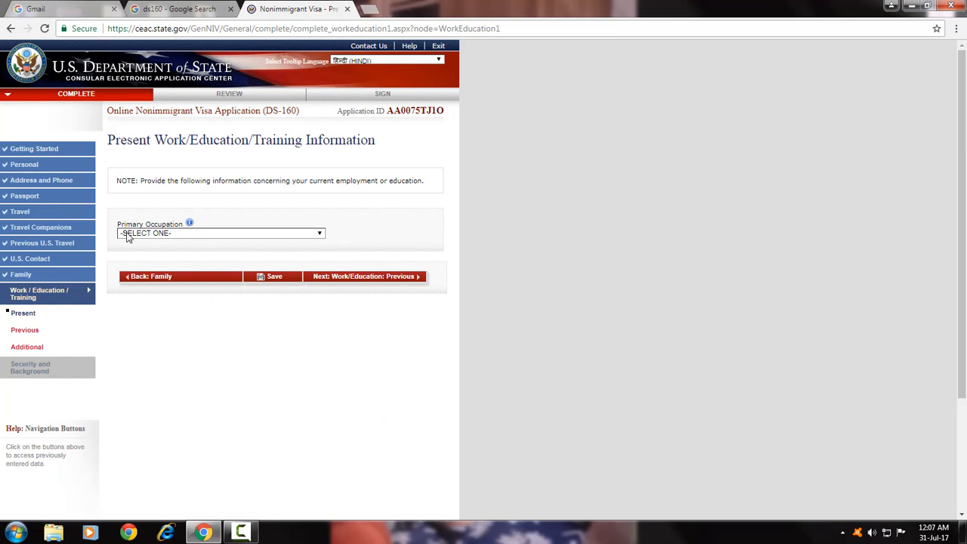
Choose GOVERNMENT as the primary occupation.
{"action": "left_click", "coordinate": [191, 234]}
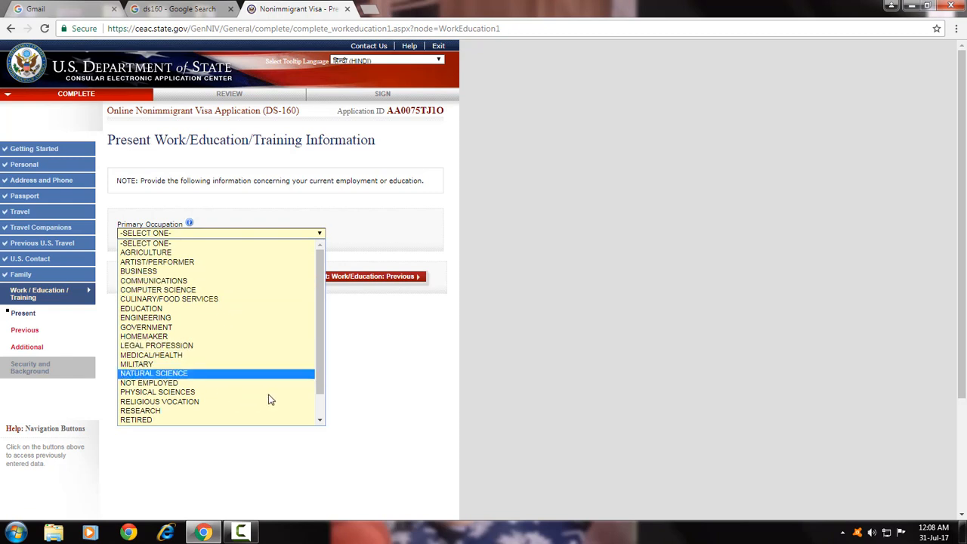
{"action": "left_click_drag", "start_coordinate": [314, 295], "coordinate": [318, 349]}
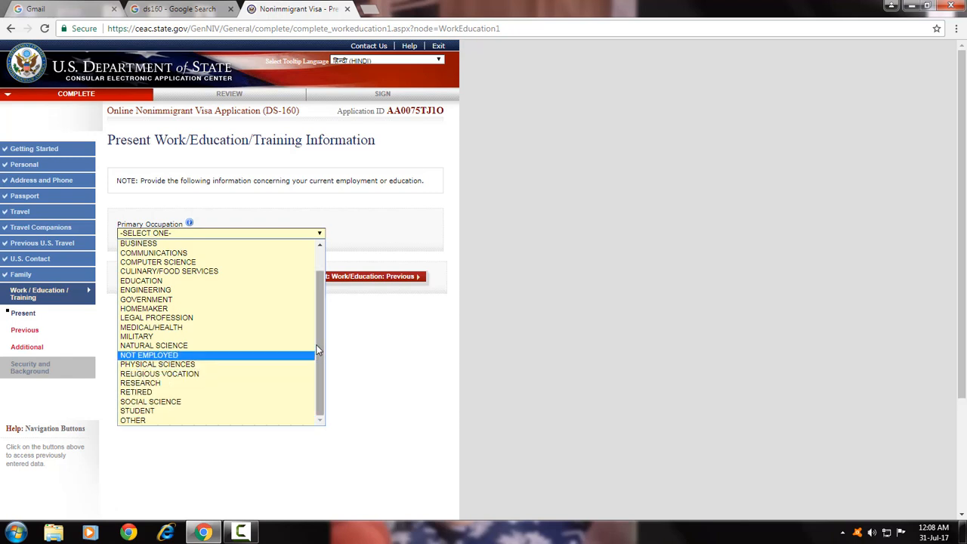
{"action": "scroll", "coordinate": [295, 359], "scroll_direction": "up", "scroll_amount": 1}
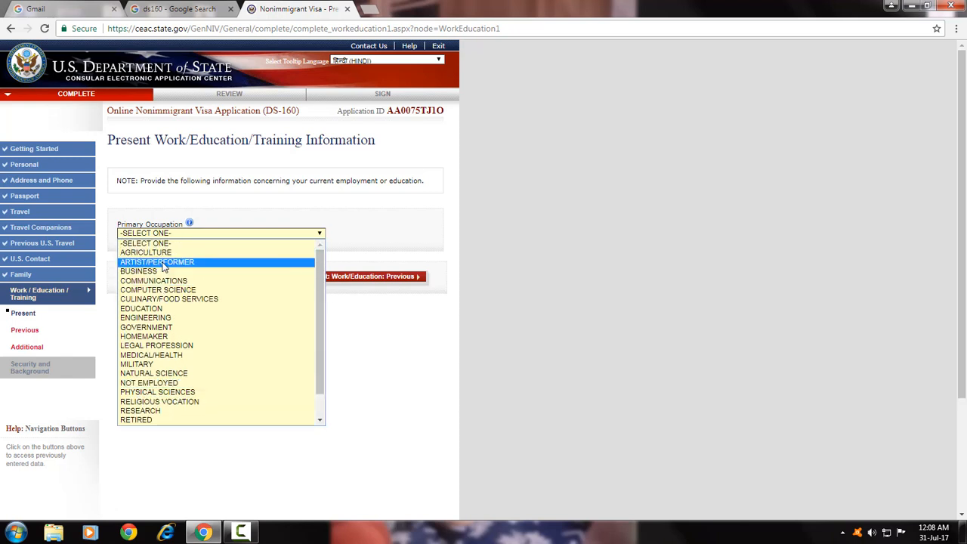
{"action": "left_click", "coordinate": [178, 328]}
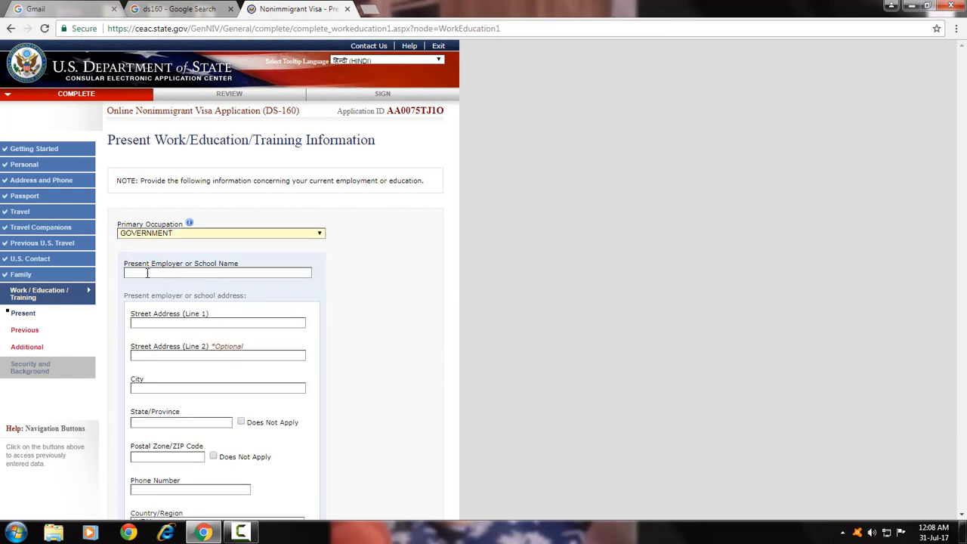
Confirm GOVERNMENT stays selected and bring up saved employer name suggestions.
{"action": "left_click", "coordinate": [133, 271]}
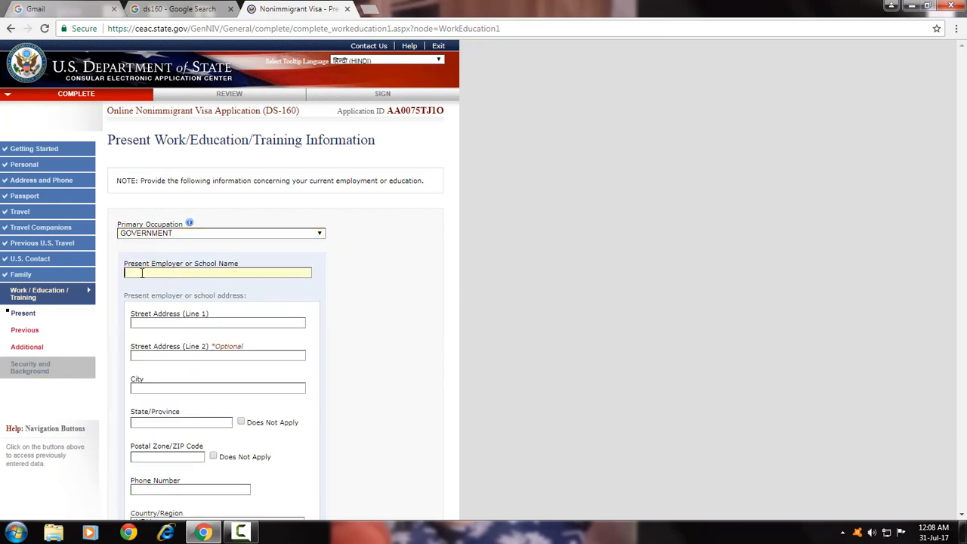
{"action": "left_click", "coordinate": [176, 233]}
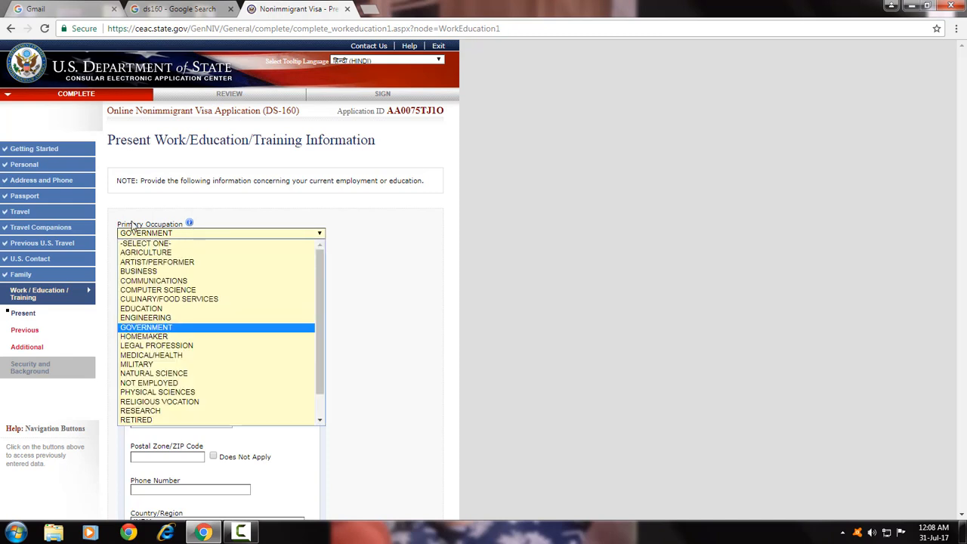
{"action": "left_click", "coordinate": [360, 239]}
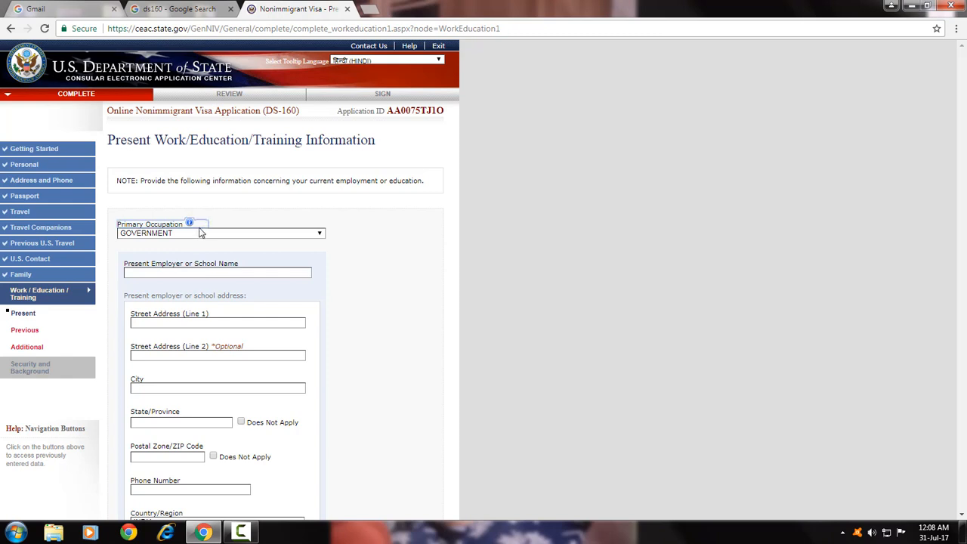
{"action": "left_click", "coordinate": [171, 236]}
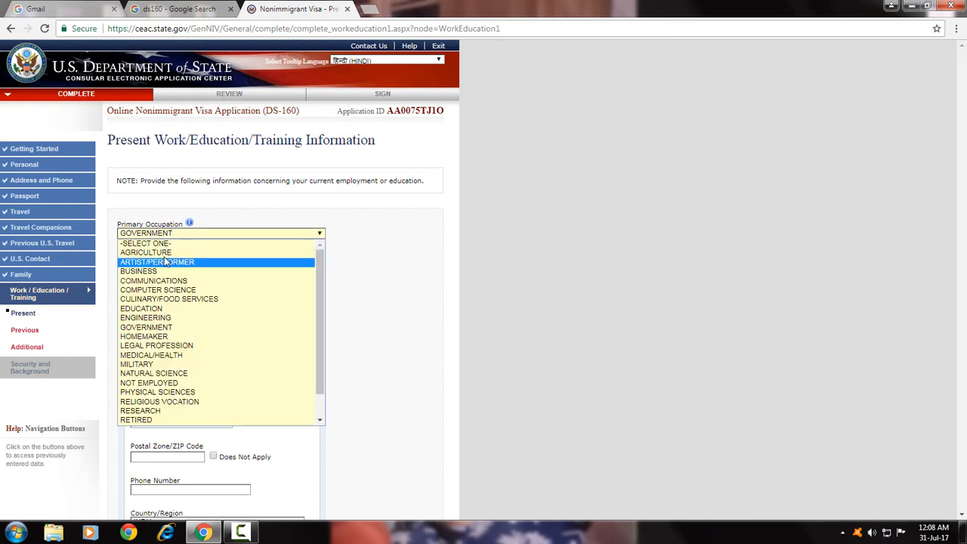
{"action": "left_click", "coordinate": [375, 263]}
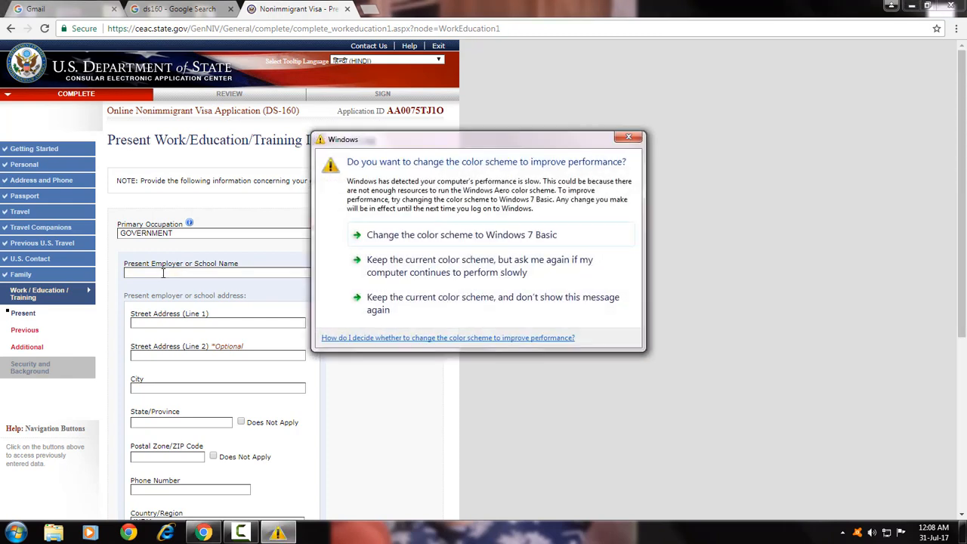
{"action": "left_click", "coordinate": [631, 141]}
{"action": "left_click", "coordinate": [194, 260]}
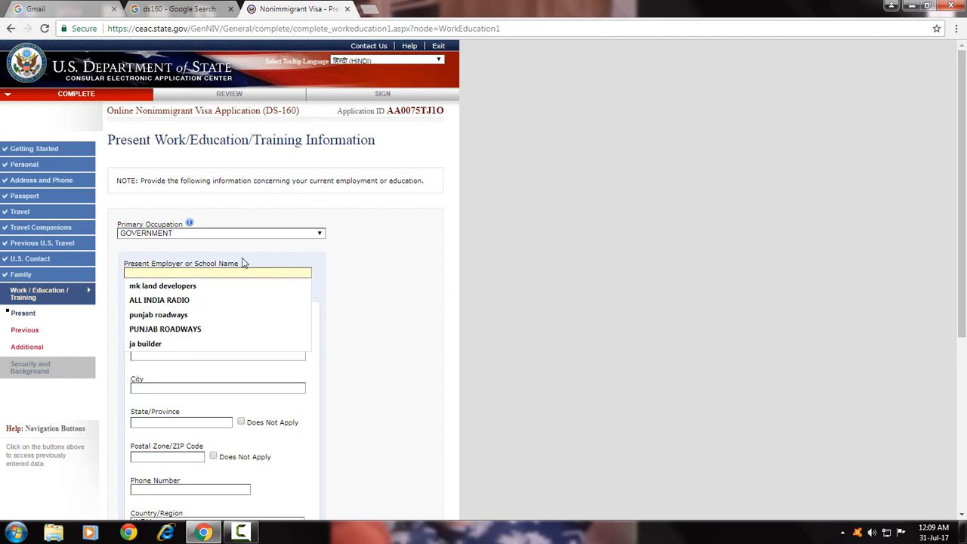
Fill the employer name with ALL INDIA RADIO, keeping occupation GOVERNMENT.
{"action": "left_click", "coordinate": [196, 299]}
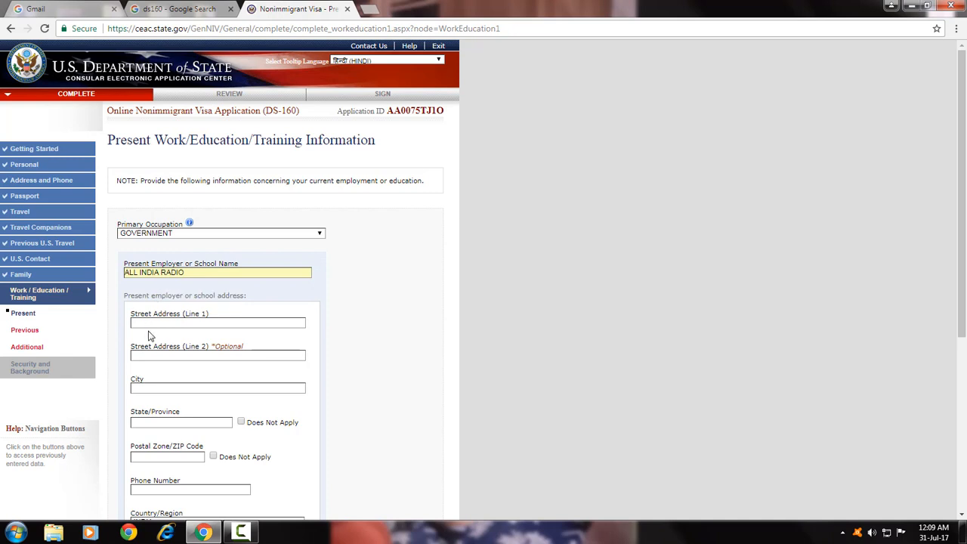
{"action": "left_click_drag", "start_coordinate": [204, 274], "coordinate": [117, 277]}
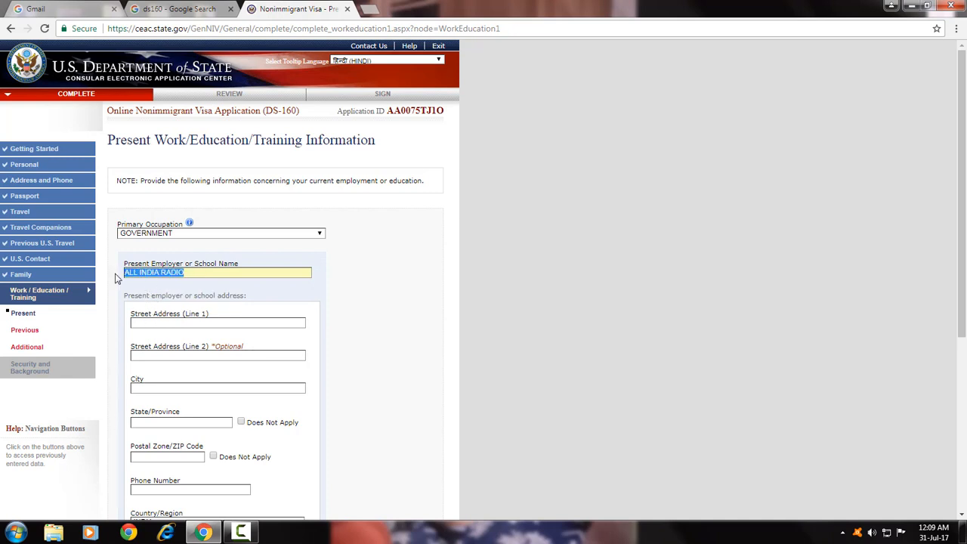
{"action": "left_click", "coordinate": [185, 236]}
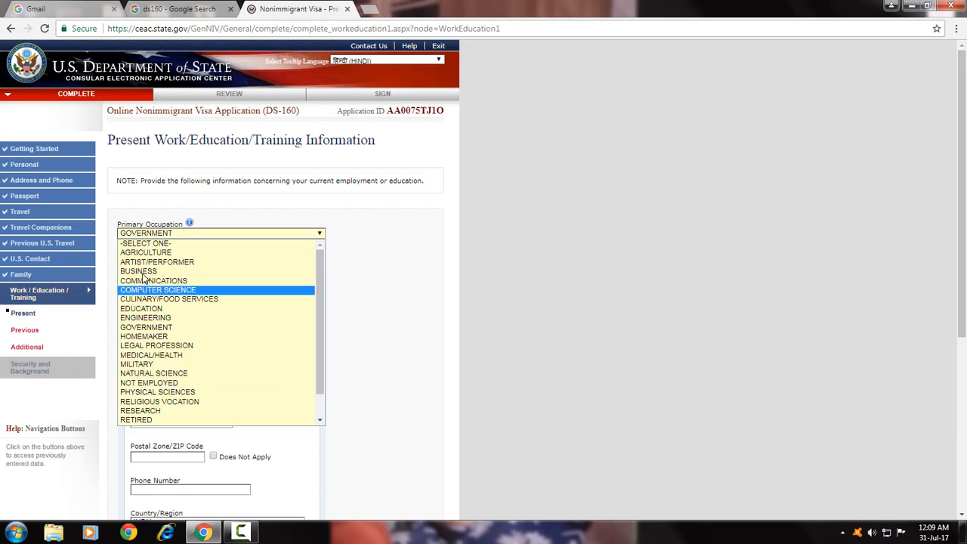
{"action": "left_click", "coordinate": [172, 233]}
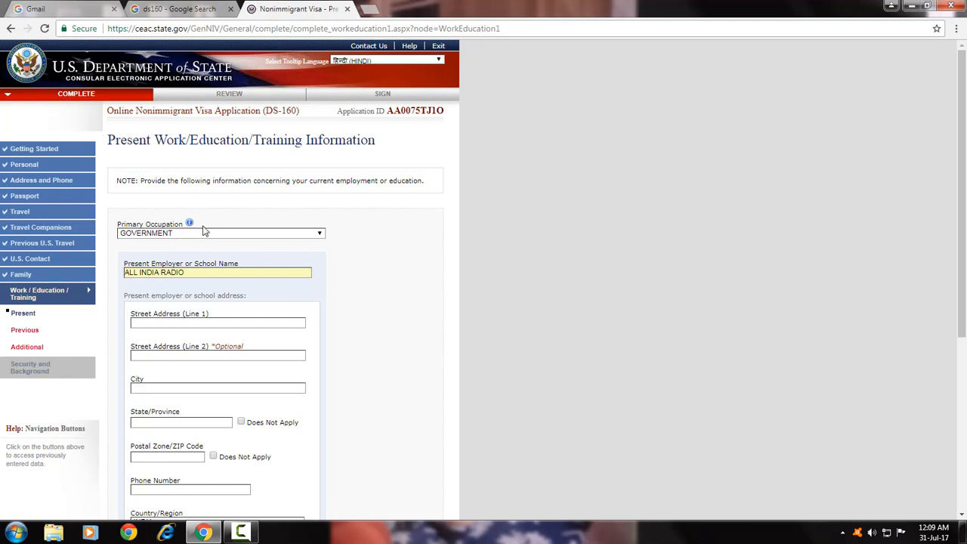
Enter the employer's street address.
{"action": "scroll", "coordinate": [360, 269], "scroll_direction": "down", "scroll_amount": 3}
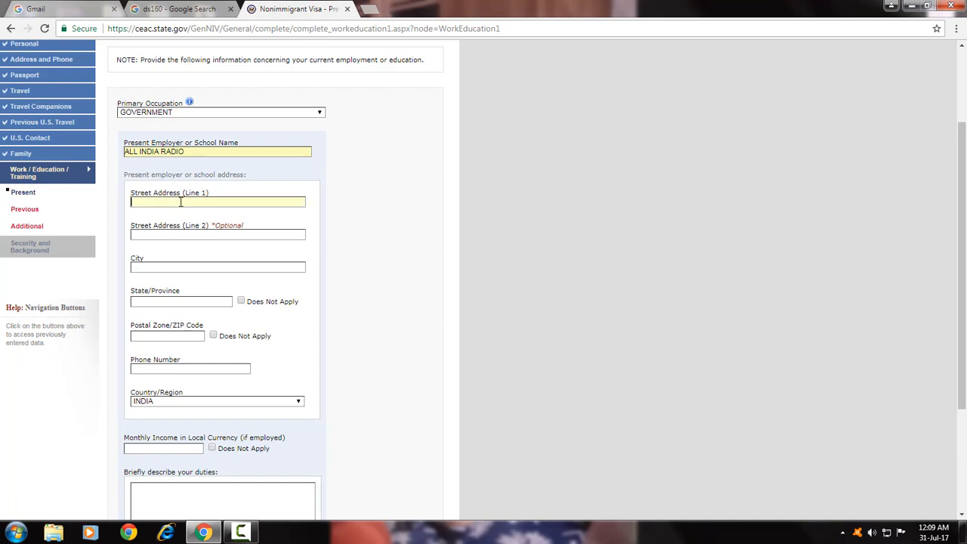
{"action": "type", "text": "A"}
{"action": "key", "text": "BackSpace"}
{"action": "type", "text": "PLOT NO102"}
Set the employer's city JALANDHAR, state PUNJAB and postal code 144001.
{"action": "left_click", "coordinate": [162, 263]}
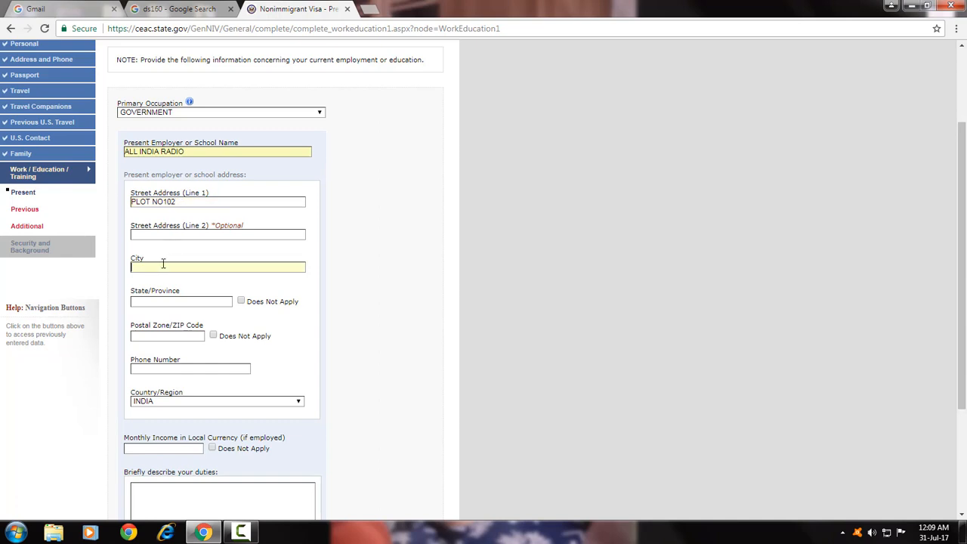
{"action": "type", "text": "JA"}
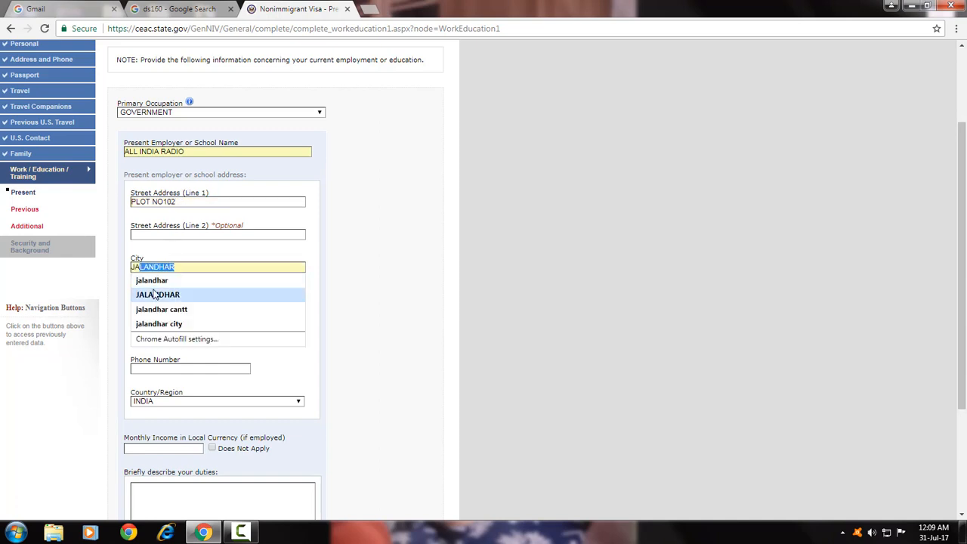
{"action": "left_click", "coordinate": [157, 294]}
{"action": "left_click", "coordinate": [167, 303]}
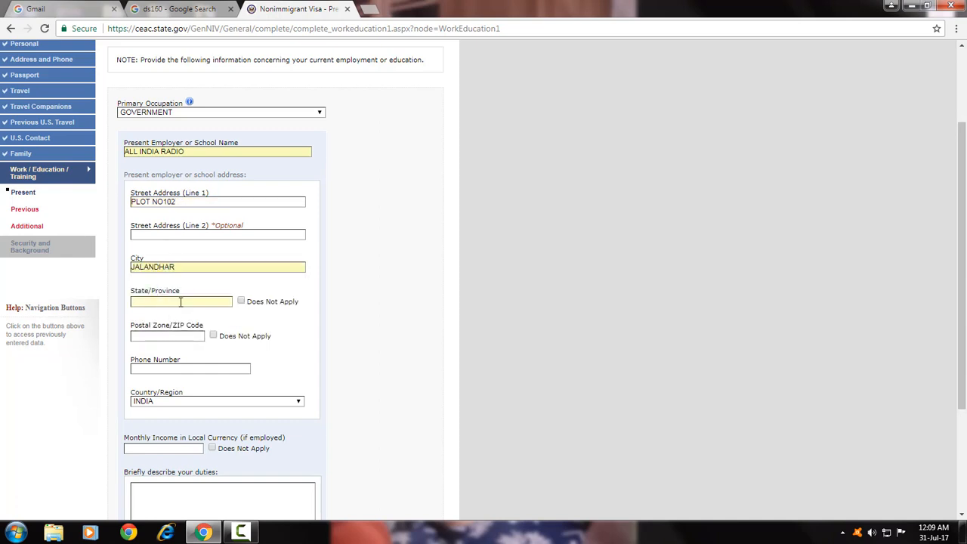
{"action": "type", "text": "PUNJAB"}
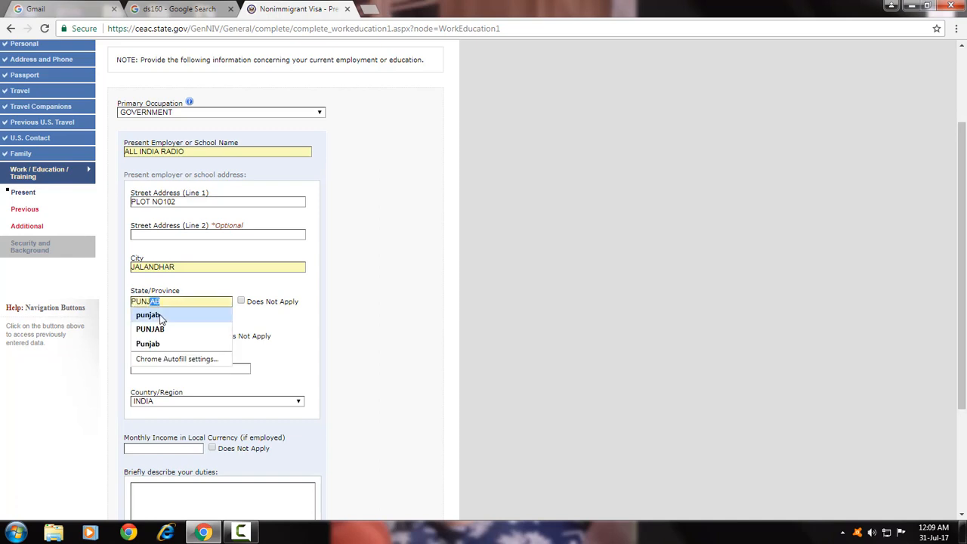
{"action": "left_click", "coordinate": [161, 329]}
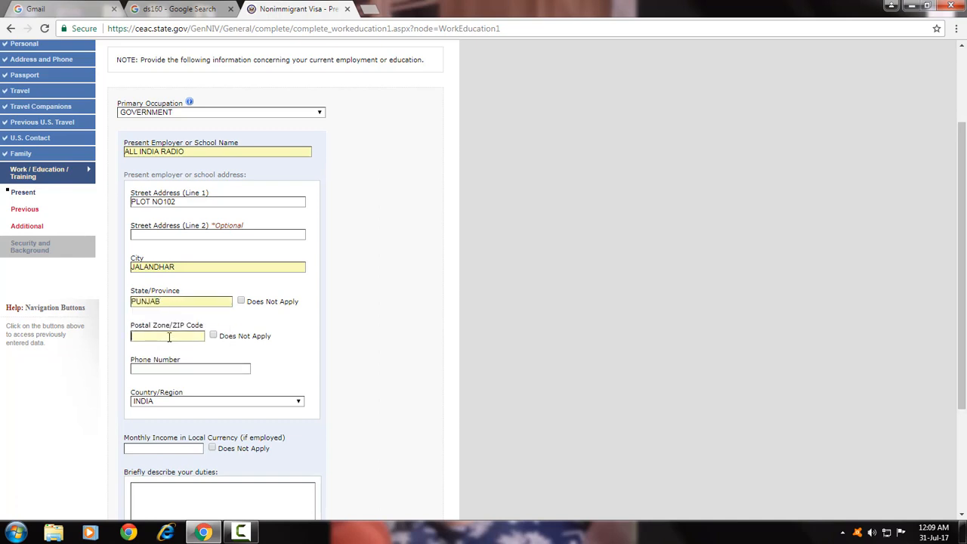
{"action": "type", "text": "144001"}
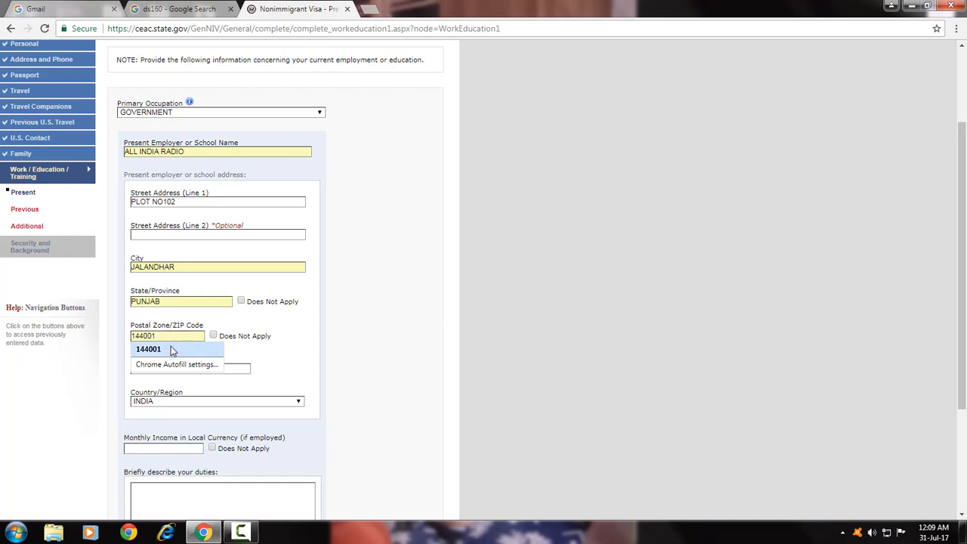
{"action": "left_click", "coordinate": [172, 351]}
Enter the employer's phone number.
{"action": "left_click", "coordinate": [160, 368]}
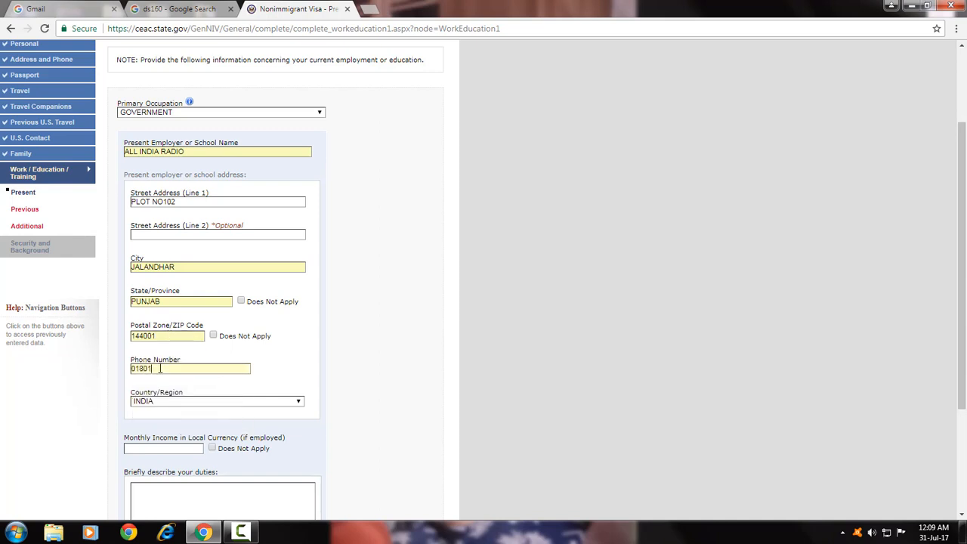
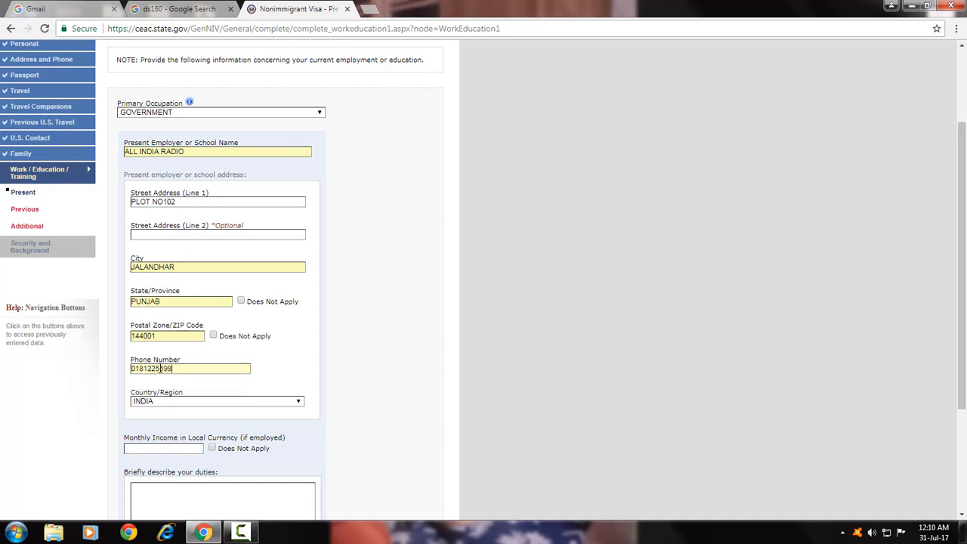
{"action": "scroll", "coordinate": [124, 302], "scroll_direction": "down", "scroll_amount": 2}
{"action": "scroll", "coordinate": [117, 350], "scroll_direction": "down", "scroll_amount": 1}
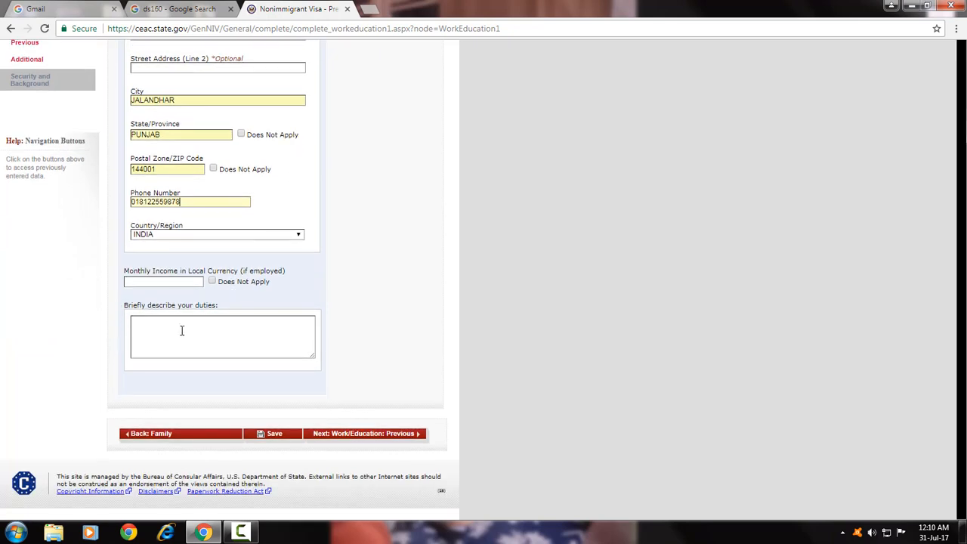
Enter 25000 as the monthly income.
{"action": "left_click", "coordinate": [160, 281]}
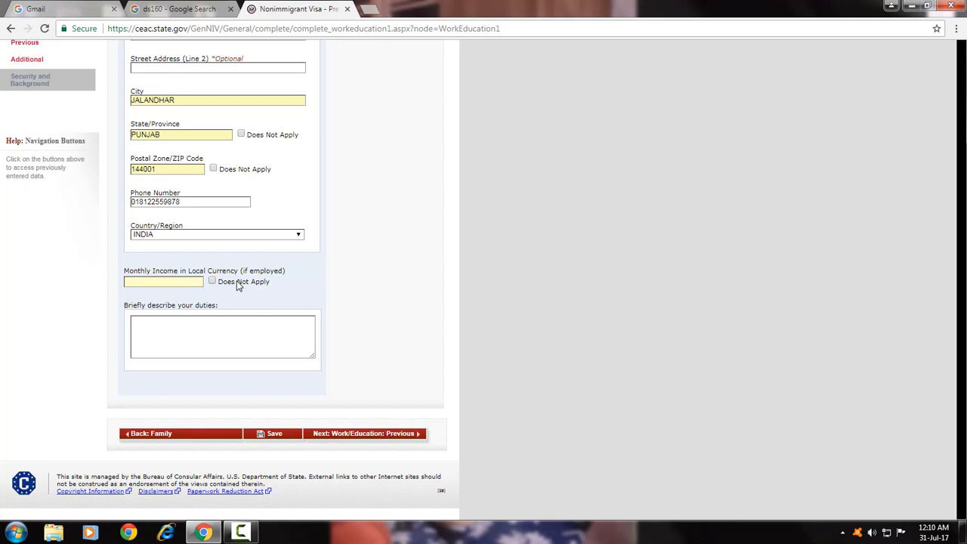
{"action": "left_click", "coordinate": [181, 280]}
{"action": "type", "text": "25000"}
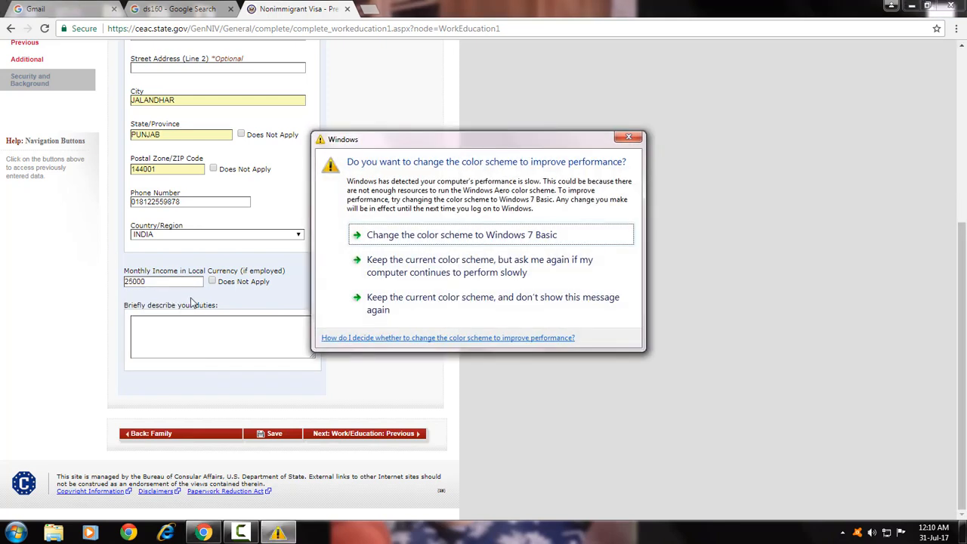
Describe the duties as 'RADIO BROADCASTING. SCRTIPT WRING.' and submit the page.
{"action": "left_click", "coordinate": [627, 138]}
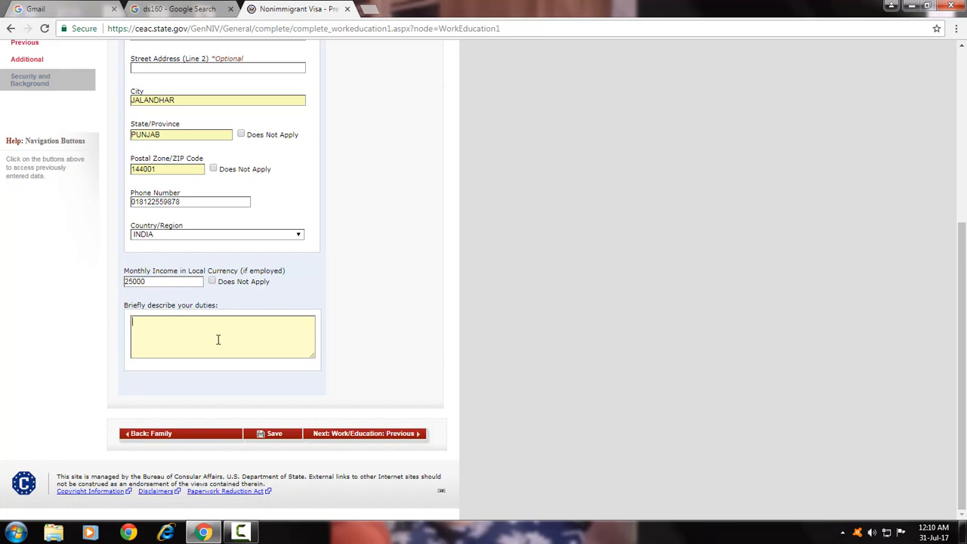
{"action": "type", "text": "RADIO BROADCASTING. SCRTIPT WRITING"}
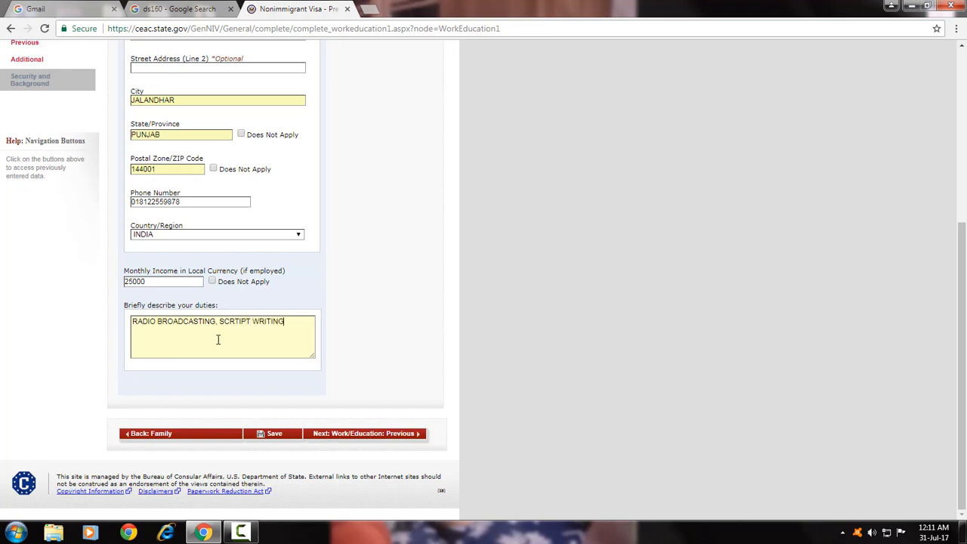
{"action": "type", "text": "."}
{"action": "left_click", "coordinate": [339, 439]}
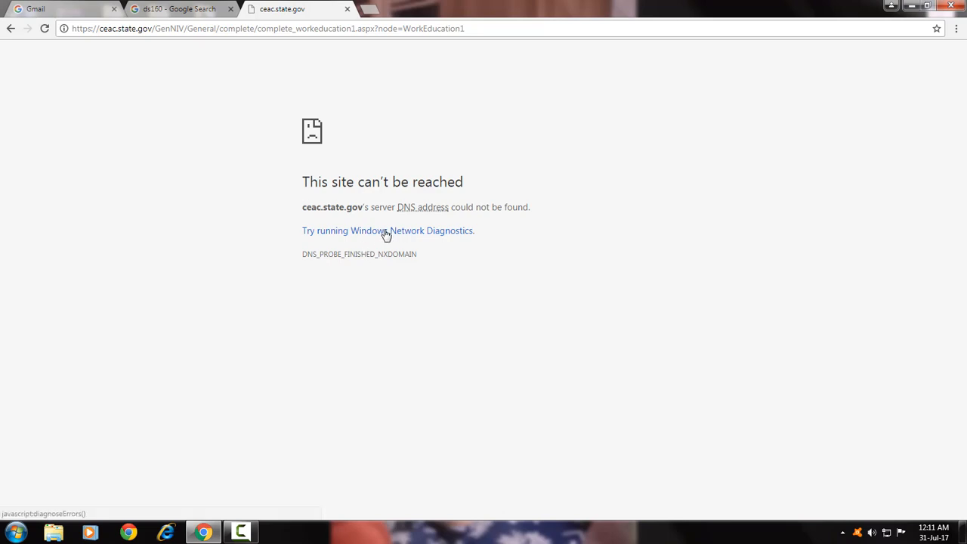
Reload the unreachable DS-160 page.
{"action": "left_click", "coordinate": [45, 29]}
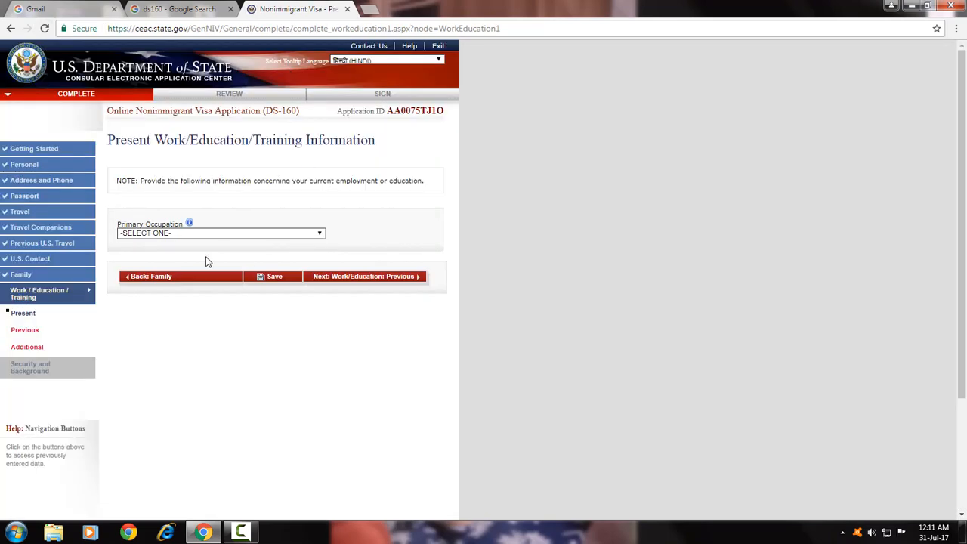
Choose GOVERNMENT as the occupation and ALL INDIA RADIO as the employer.
{"action": "left_click", "coordinate": [162, 234]}
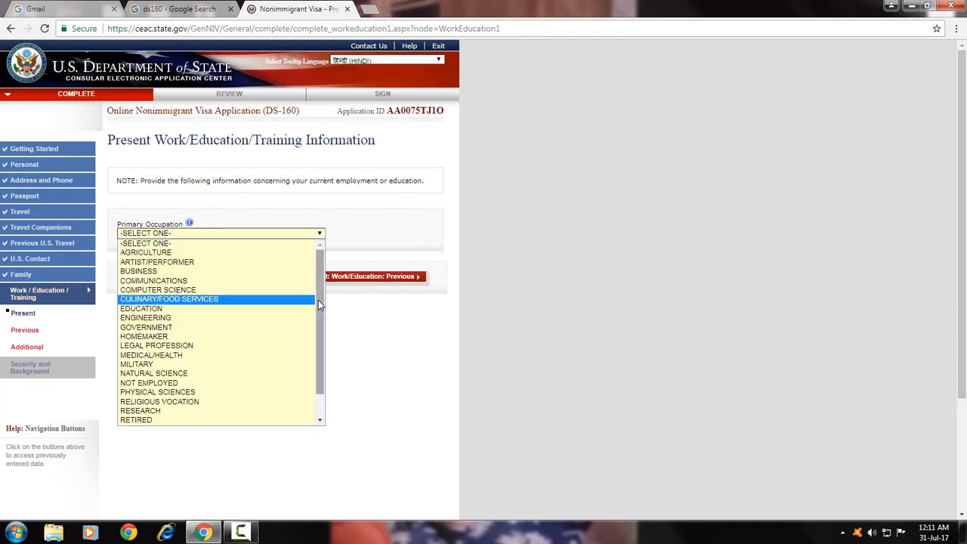
{"action": "scroll", "coordinate": [321, 335], "scroll_direction": "down", "scroll_amount": 1}
{"action": "left_click", "coordinate": [203, 300]}
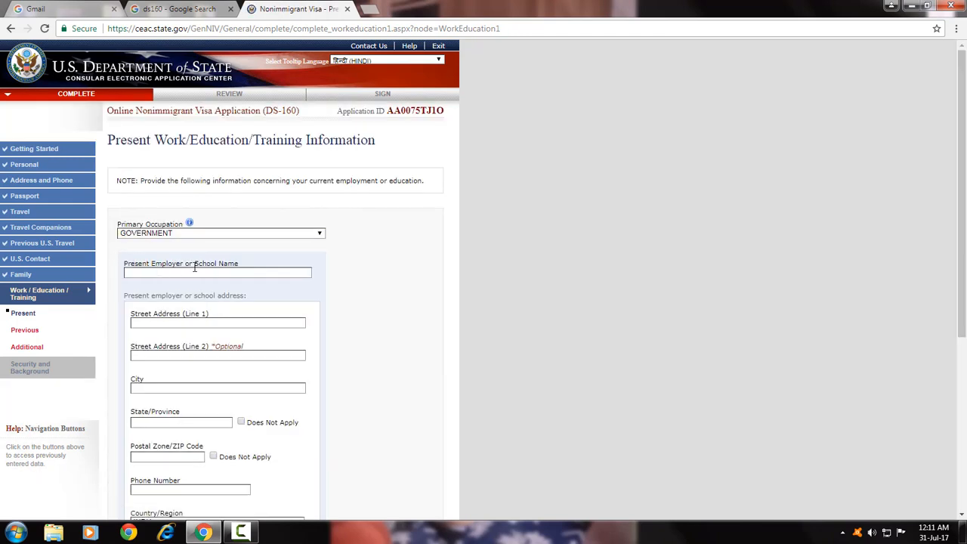
{"action": "left_click", "coordinate": [188, 273]}
{"action": "left_click", "coordinate": [182, 285]}
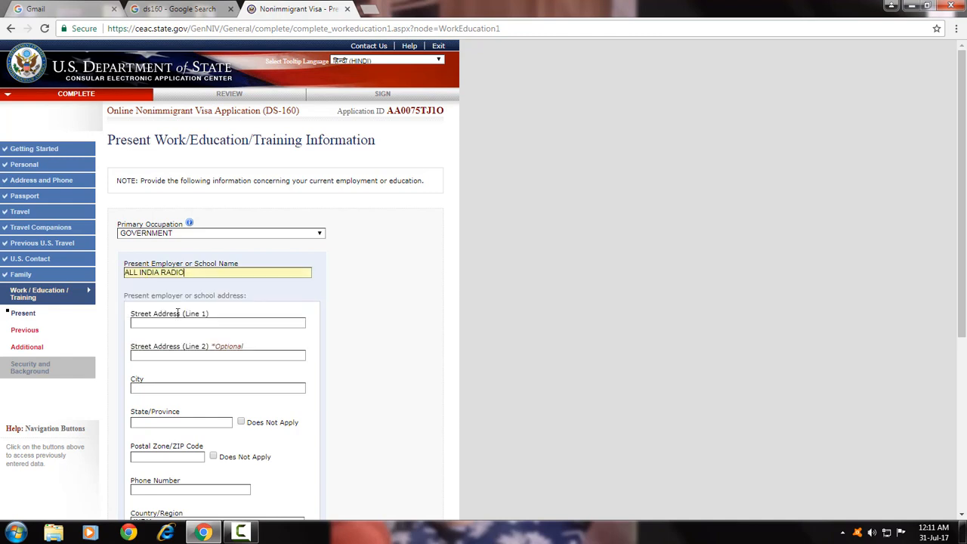
Refill the employer's address: saved street, JALANDHAR, PUNJAB, 144001.
{"action": "left_click", "coordinate": [176, 324]}
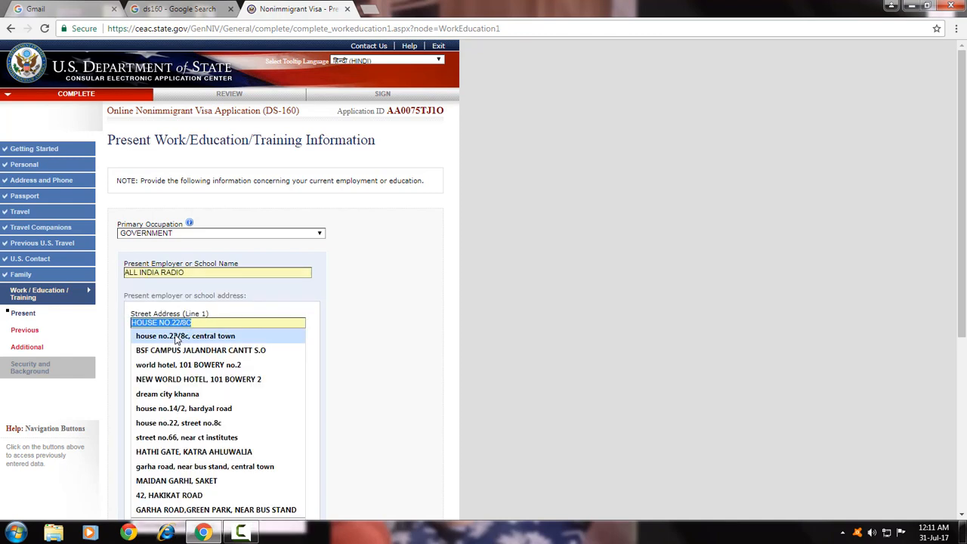
{"action": "left_click", "coordinate": [183, 468]}
{"action": "scroll", "coordinate": [174, 332], "scroll_direction": "down", "scroll_amount": 2}
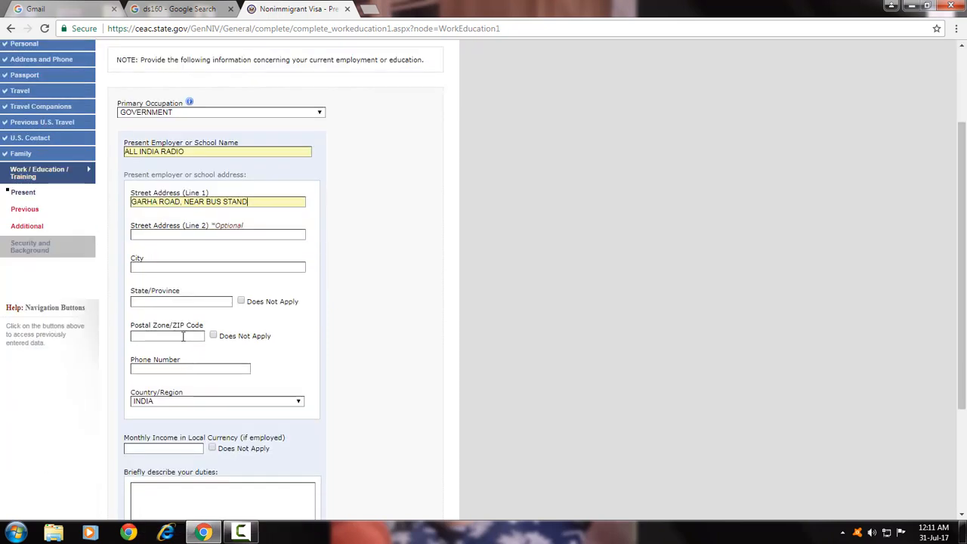
{"action": "left_click", "coordinate": [147, 266]}
{"action": "left_click", "coordinate": [153, 283]}
{"action": "double_click", "coordinate": [158, 300]}
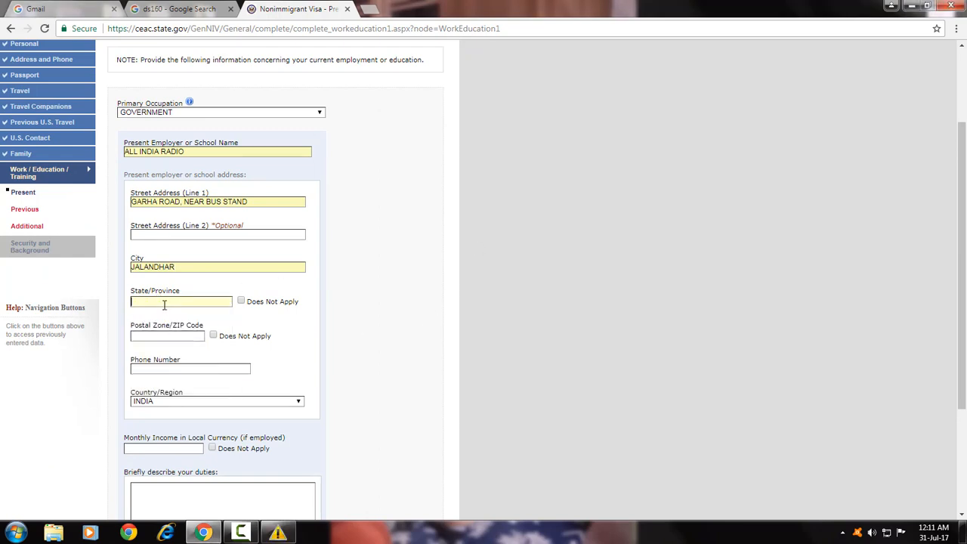
{"action": "left_click", "coordinate": [164, 303]}
{"action": "left_click", "coordinate": [161, 331]}
{"action": "left_click", "coordinate": [161, 334]}
{"action": "left_click", "coordinate": [160, 348]}
Refill the employer's phone number and a 25000 monthly income from saved entries.
{"action": "left_click", "coordinate": [166, 368]}
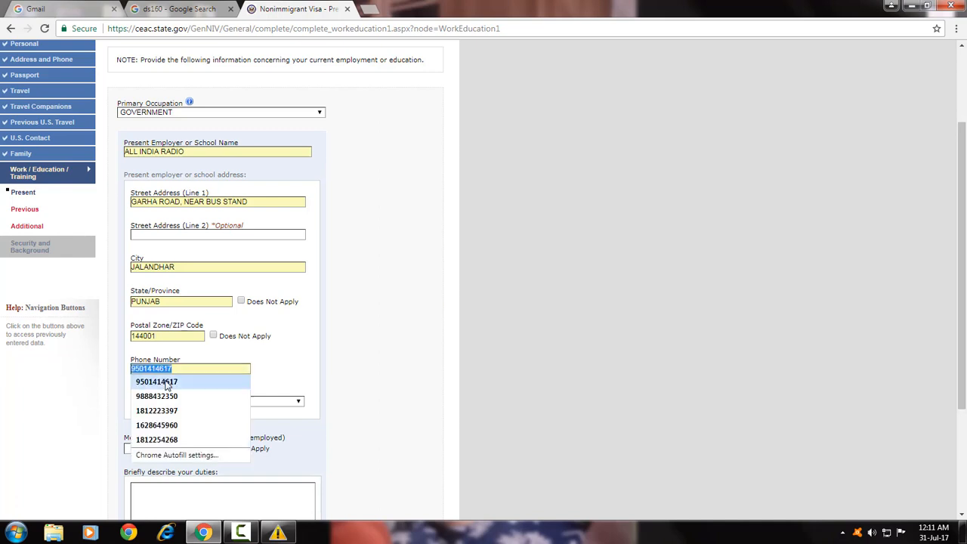
{"action": "left_click", "coordinate": [167, 384]}
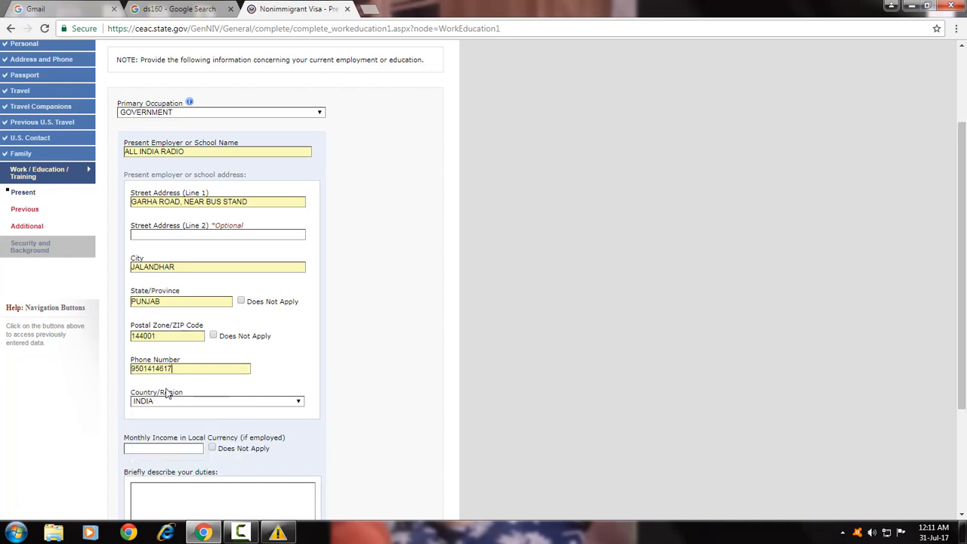
{"action": "left_click", "coordinate": [171, 441]}
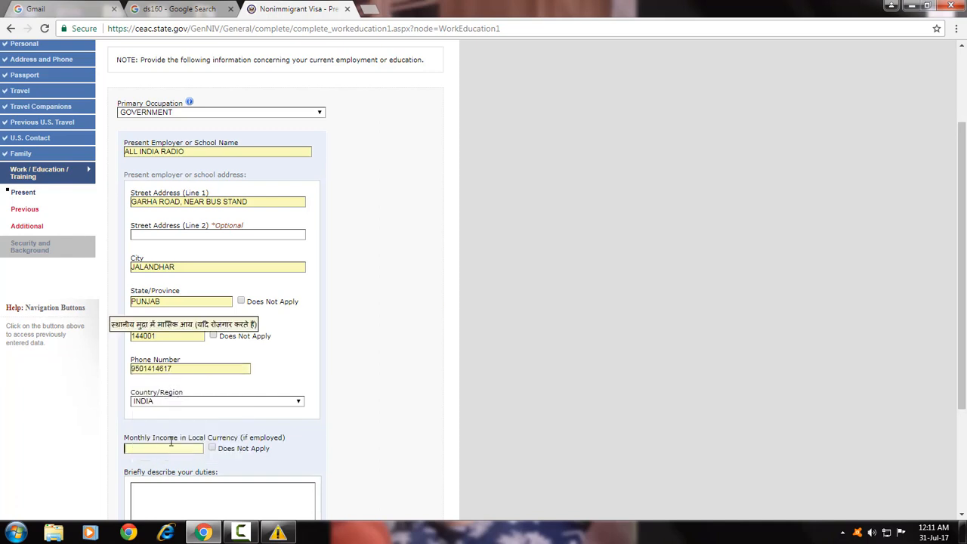
{"action": "type", "text": "25"}
{"action": "left_click", "coordinate": [164, 460]}
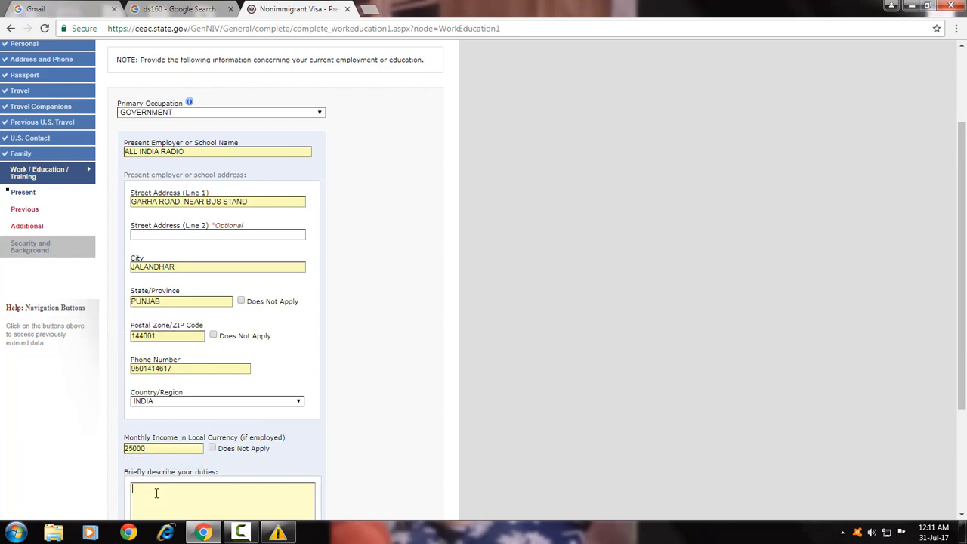
{"action": "scroll", "coordinate": [156, 493], "scroll_direction": "down", "scroll_amount": 2}
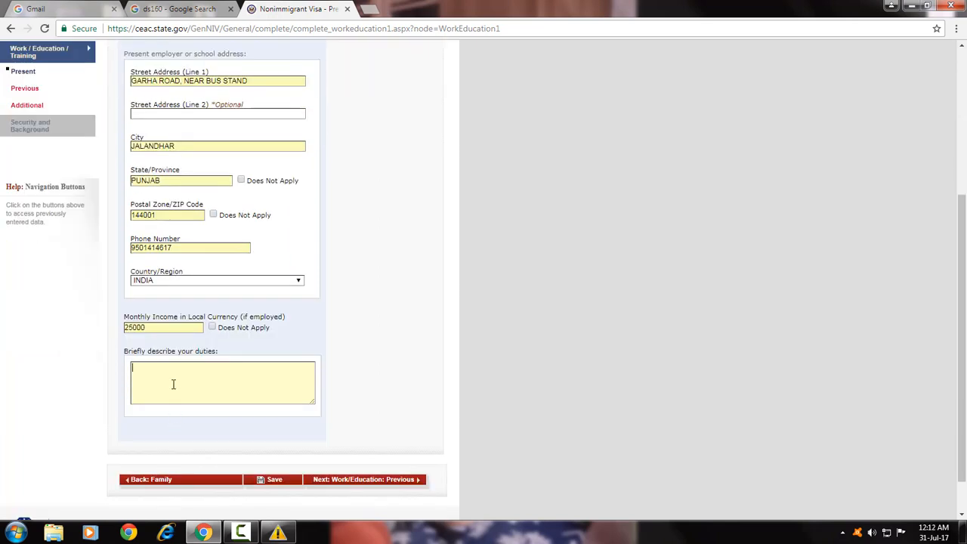
Enter RADIO BROASDCASTING as the duties and submit the present-work page.
{"action": "type", "text": "RADIO BROASDCASTING"}
{"action": "left_click", "coordinate": [355, 485]}
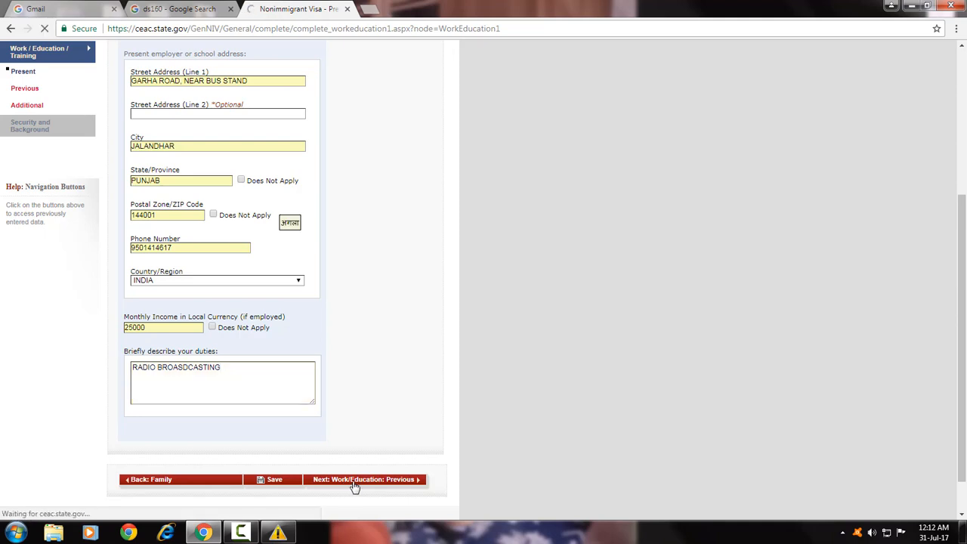
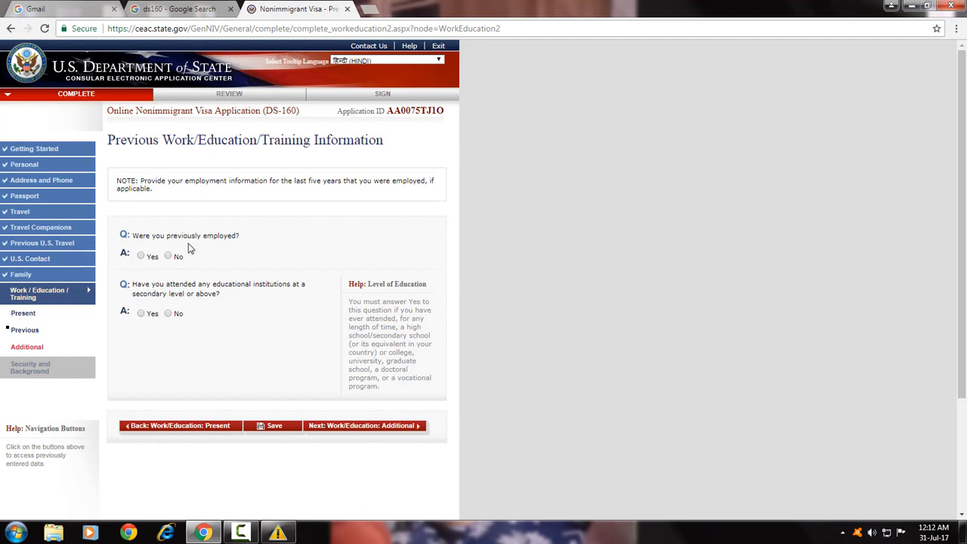
Answer No to previous employment and to secondary or higher education, then continue to the Additional page.
{"action": "left_click", "coordinate": [171, 258]}
{"action": "left_click", "coordinate": [167, 313]}
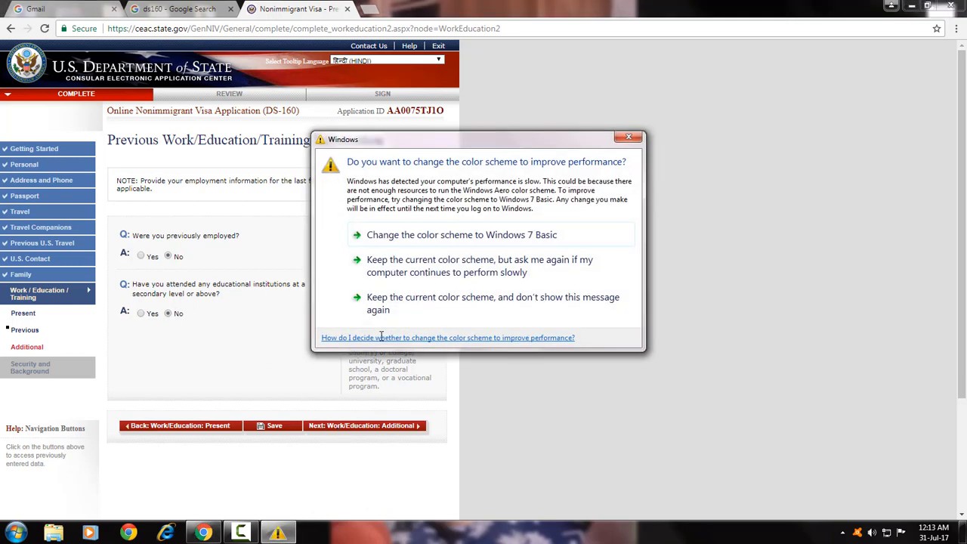
{"action": "left_click", "coordinate": [629, 137]}
{"action": "left_click", "coordinate": [343, 428]}
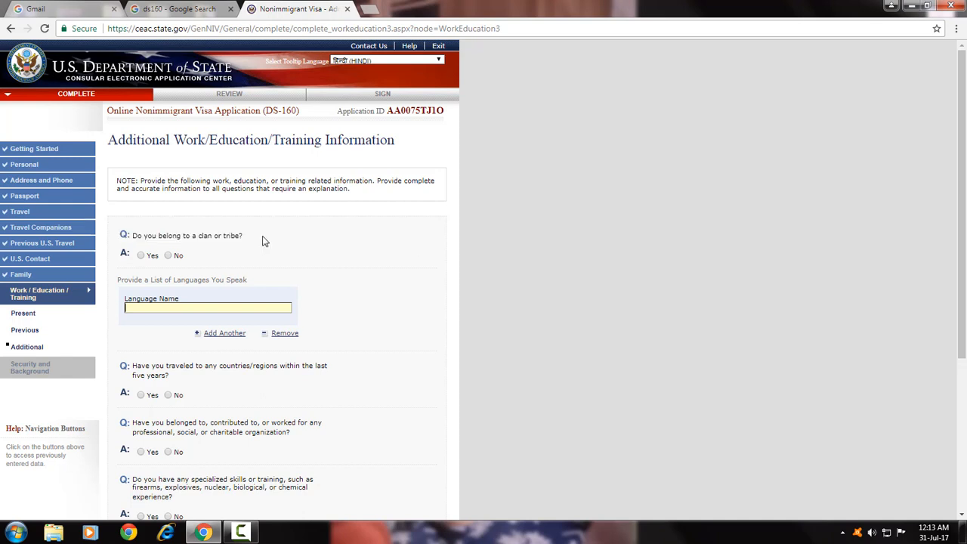
Answer No to clan or tribe membership and list ENGLISH as a spoken language.
{"action": "left_click", "coordinate": [169, 256]}
{"action": "type", "text": "ENGLISH"}
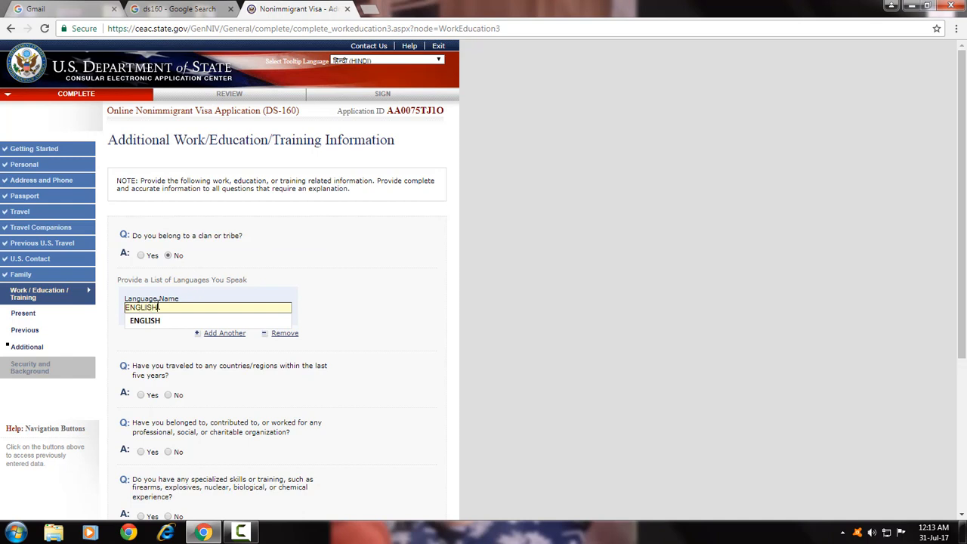
{"action": "left_click", "coordinate": [153, 321]}
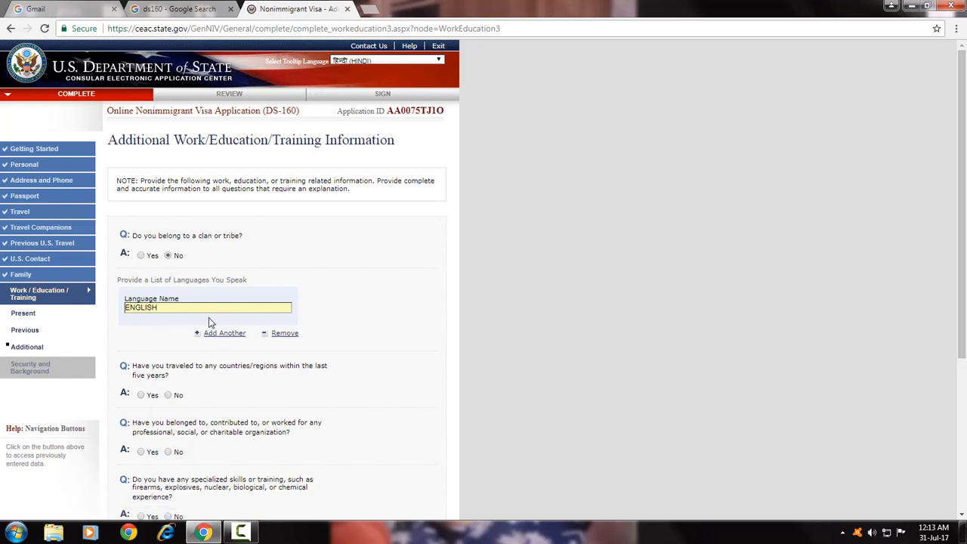
Answer No to travel in the last five years and Yes to organization membership.
{"action": "scroll", "coordinate": [171, 276], "scroll_direction": "down", "scroll_amount": 2}
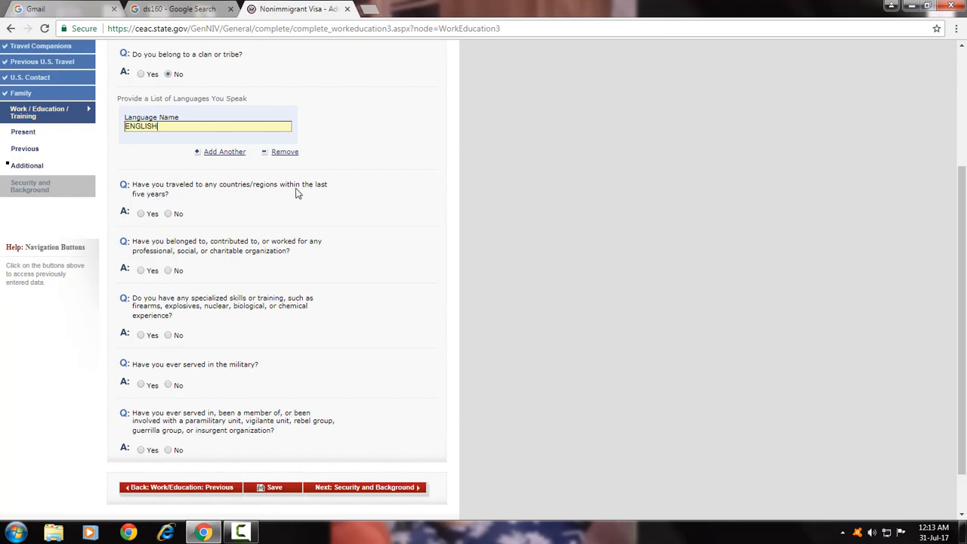
{"action": "left_click", "coordinate": [170, 215]}
{"action": "scroll", "coordinate": [136, 250], "scroll_direction": "up", "scroll_amount": 2}
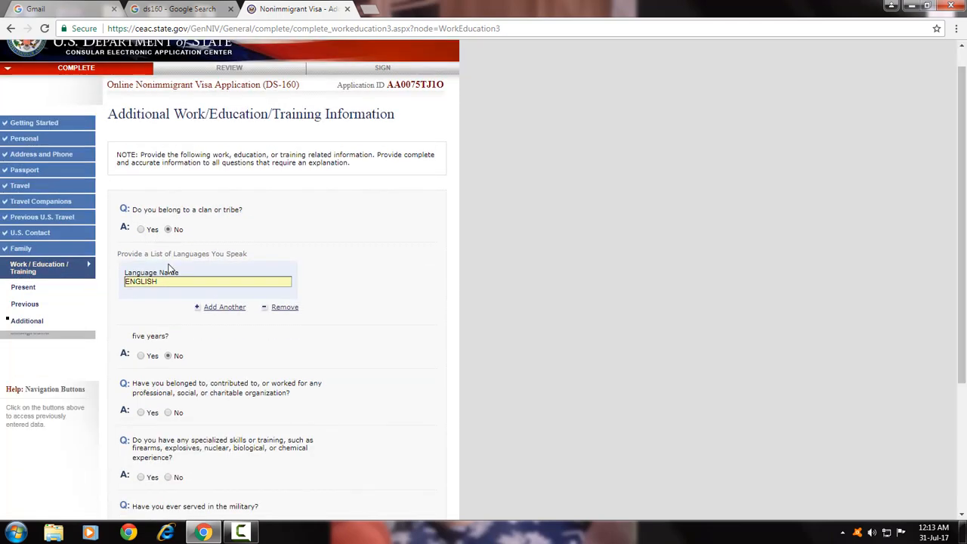
{"action": "scroll", "coordinate": [169, 268], "scroll_direction": "down", "scroll_amount": 2}
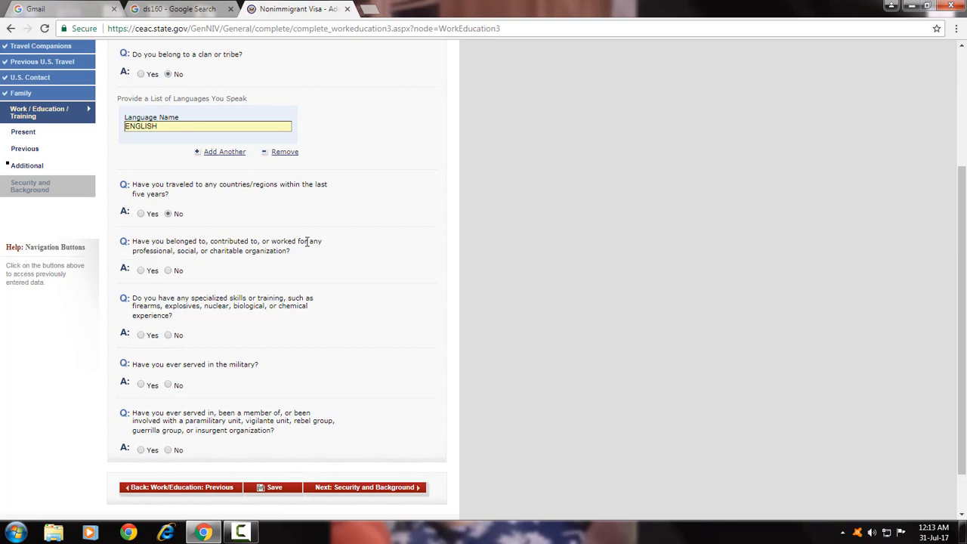
{"action": "left_click", "coordinate": [142, 272]}
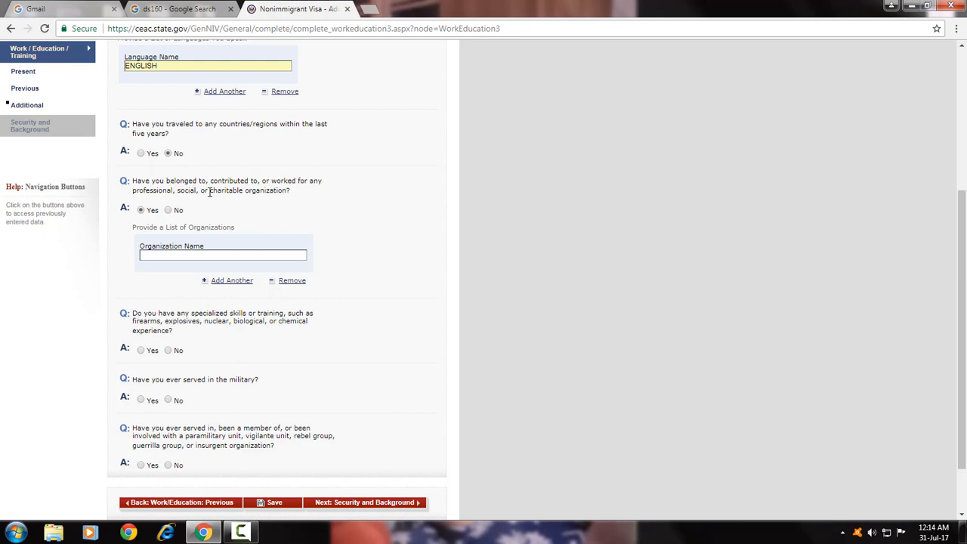
Fill in APNA FARZ CHARITABLE ORGANIZATION as the organization name from saved suggestions.
{"action": "left_click", "coordinate": [158, 254]}
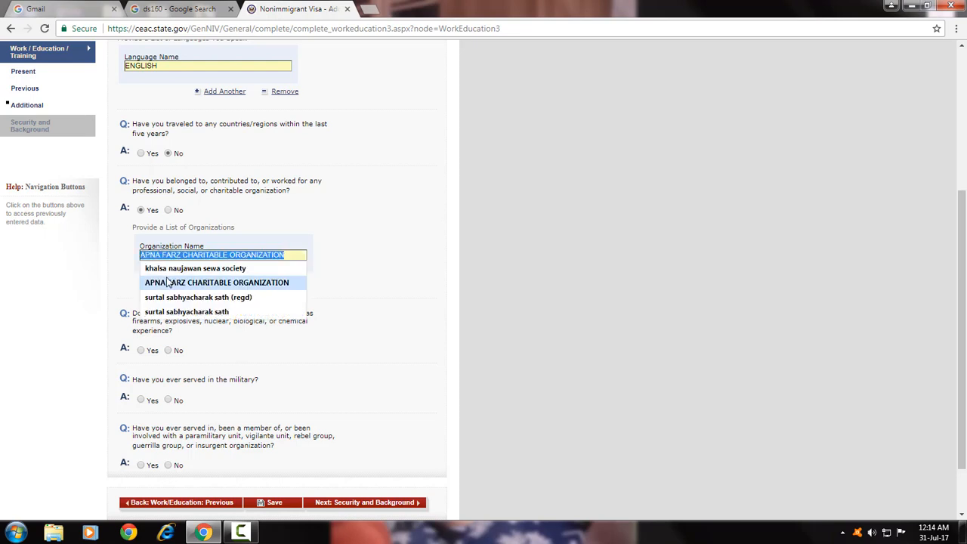
{"action": "left_click", "coordinate": [161, 279]}
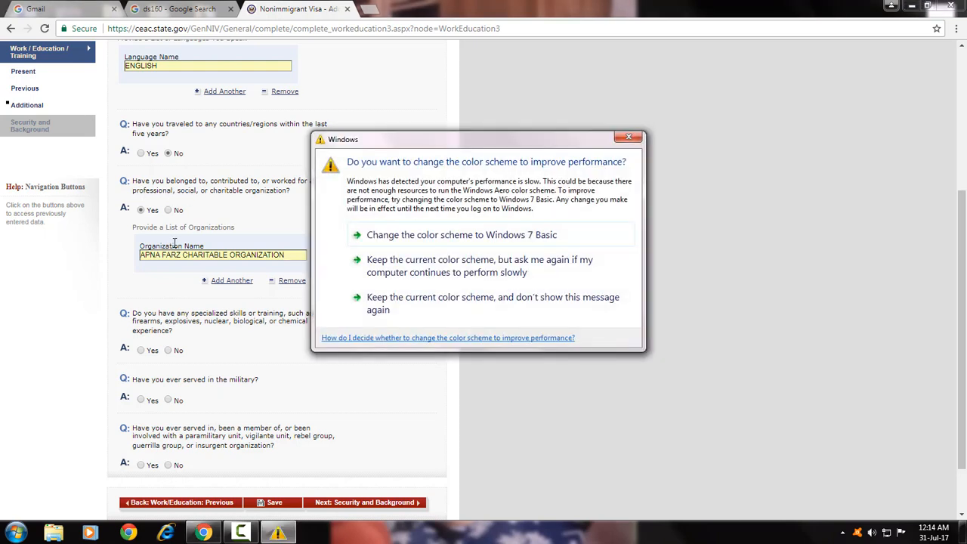
{"action": "left_click", "coordinate": [627, 138]}
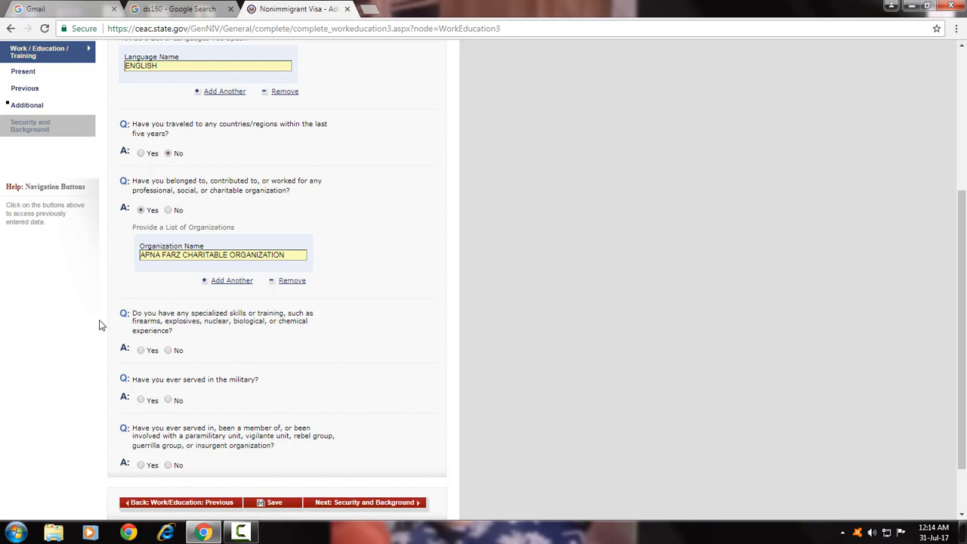
Answer No to specialized skills, military and paramilitary questions, then continue to Security and Background.
{"action": "scroll", "coordinate": [102, 321], "scroll_direction": "down", "scroll_amount": 1}
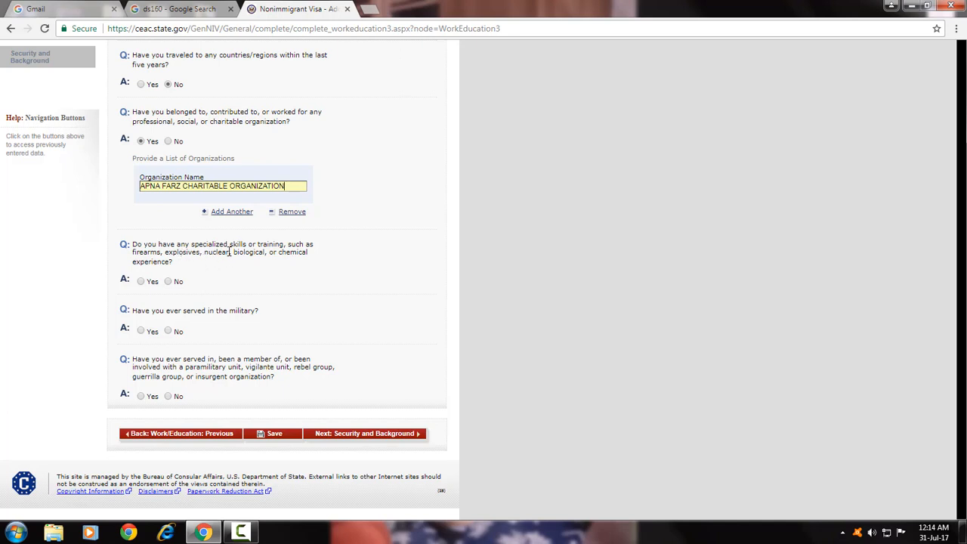
{"action": "left_click", "coordinate": [169, 282]}
{"action": "scroll", "coordinate": [140, 376], "scroll_direction": "up", "scroll_amount": 3}
{"action": "scroll", "coordinate": [216, 398], "scroll_direction": "down", "scroll_amount": 3}
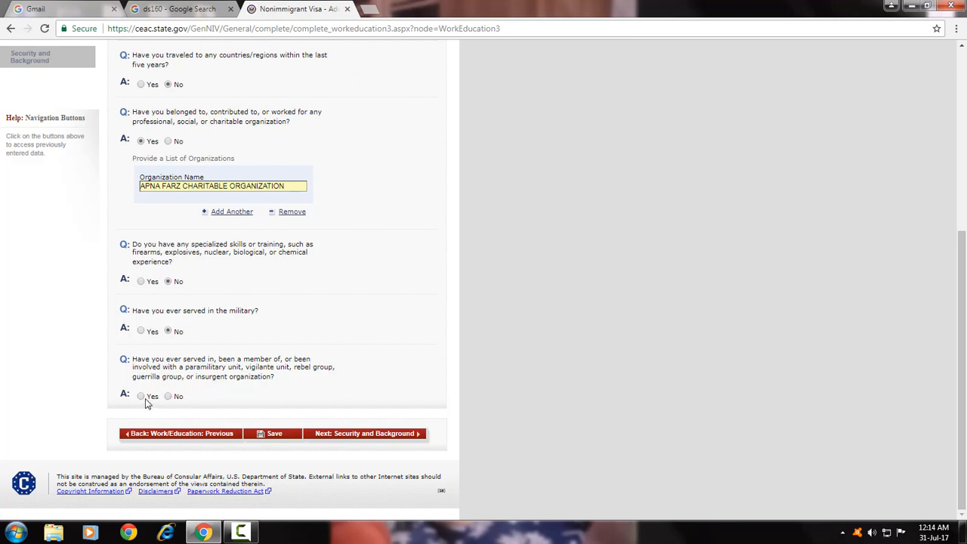
{"action": "left_click", "coordinate": [169, 396]}
{"action": "left_click", "coordinate": [383, 437]}
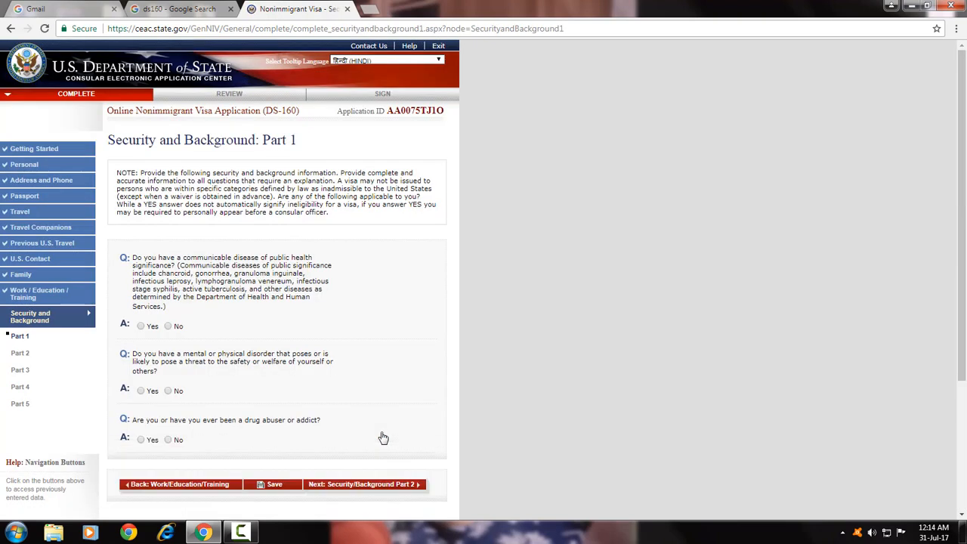
Answer No to the communicable disease, disorder and drug abuse questions in Part 1.
{"action": "left_click", "coordinate": [169, 326]}
{"action": "left_click", "coordinate": [169, 391]}
{"action": "left_click", "coordinate": [168, 439]}
{"action": "left_click", "coordinate": [378, 488]}
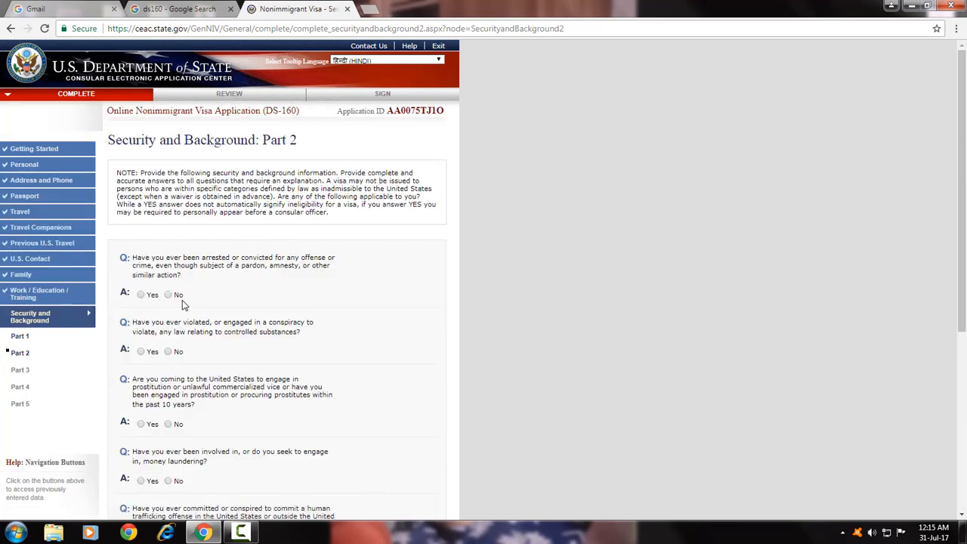
Answer No to all Part 2 arrest, drug, prostitution, laundering and trafficking questions, then continue to Part 3.
{"action": "left_click", "coordinate": [168, 295]}
{"action": "left_click", "coordinate": [169, 352]}
{"action": "left_click", "coordinate": [170, 424]}
{"action": "scroll", "coordinate": [190, 428], "scroll_direction": "down", "scroll_amount": 2}
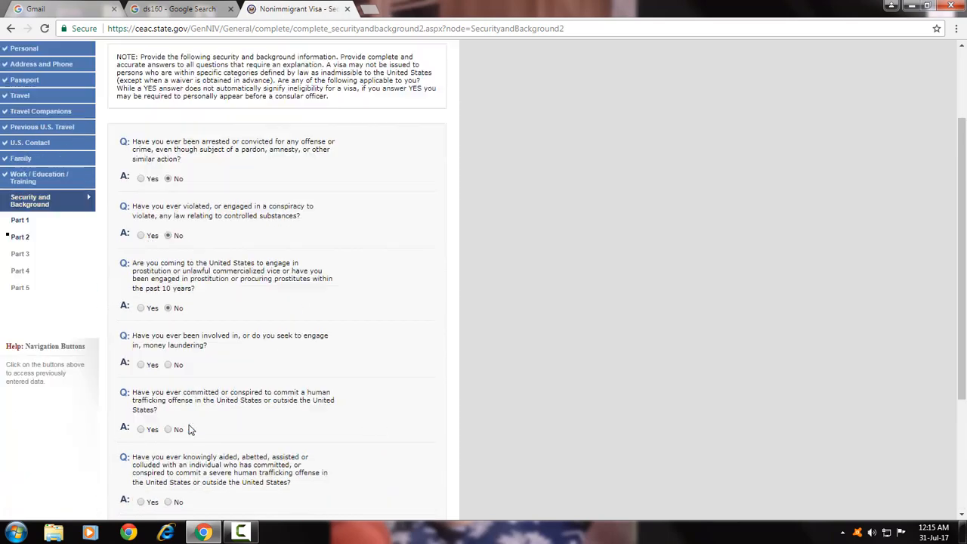
{"action": "left_click", "coordinate": [167, 361]}
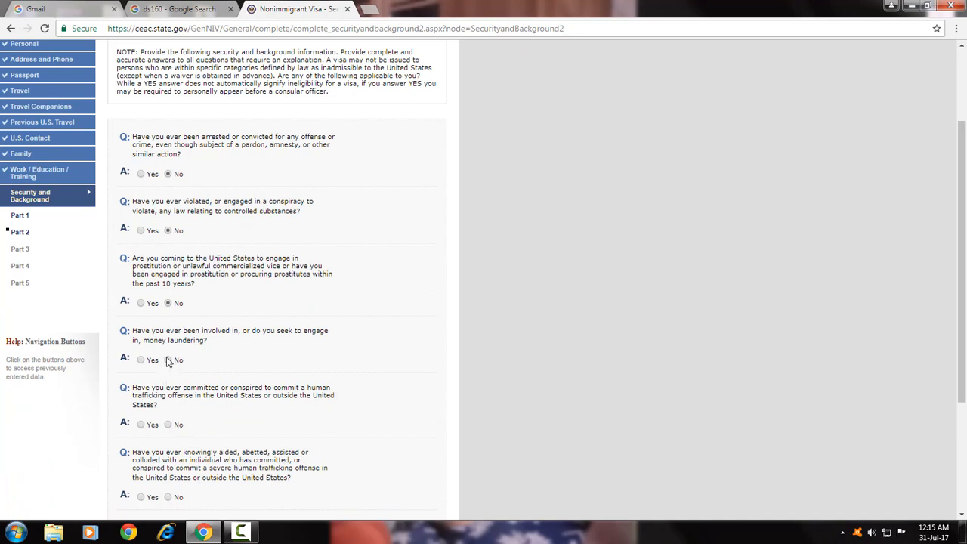
{"action": "left_click", "coordinate": [169, 424]}
{"action": "left_click", "coordinate": [167, 497]}
{"action": "scroll", "coordinate": [257, 457], "scroll_direction": "down", "scroll_amount": 1}
{"action": "scroll", "coordinate": [261, 464], "scroll_direction": "down", "scroll_amount": 2}
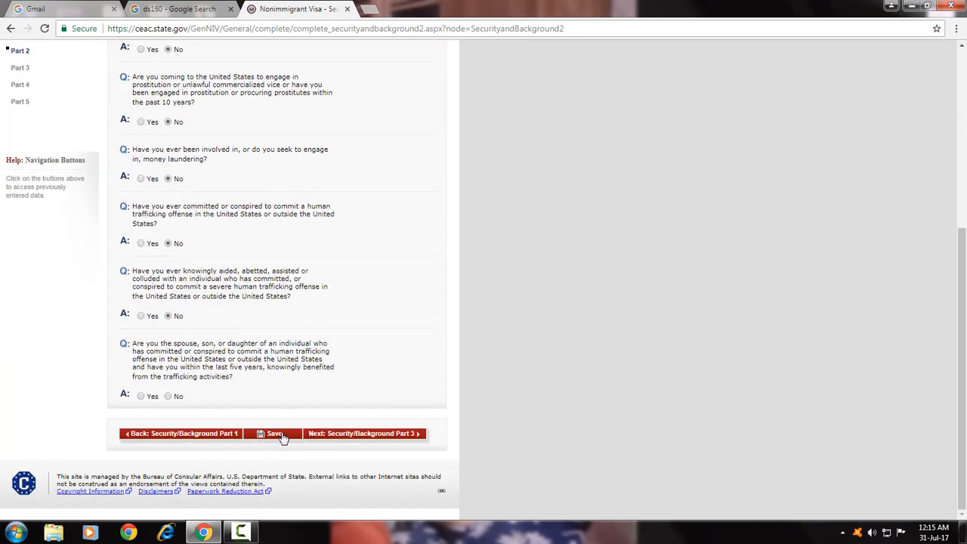
{"action": "left_click", "coordinate": [169, 396]}
{"action": "left_click", "coordinate": [398, 436]}
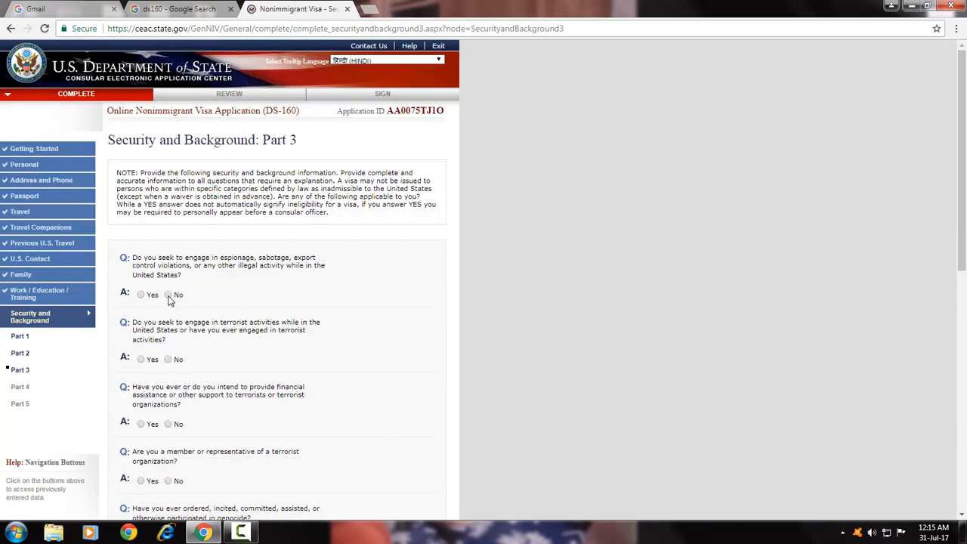
Answer No to the Part 3 espionage, terrorism, torture, religious-freedom, population-control and organ questions.
{"action": "left_click", "coordinate": [168, 295]}
{"action": "scroll", "coordinate": [171, 428], "scroll_direction": "down", "scroll_amount": 2}
{"action": "left_click", "coordinate": [169, 360]}
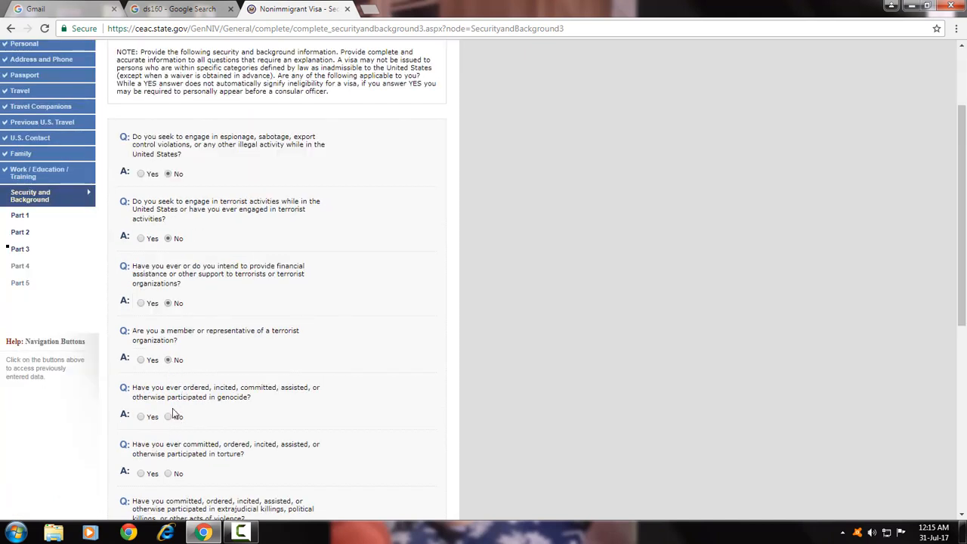
{"action": "left_click", "coordinate": [169, 472]}
{"action": "scroll", "coordinate": [186, 323], "scroll_direction": "down", "scroll_amount": 2}
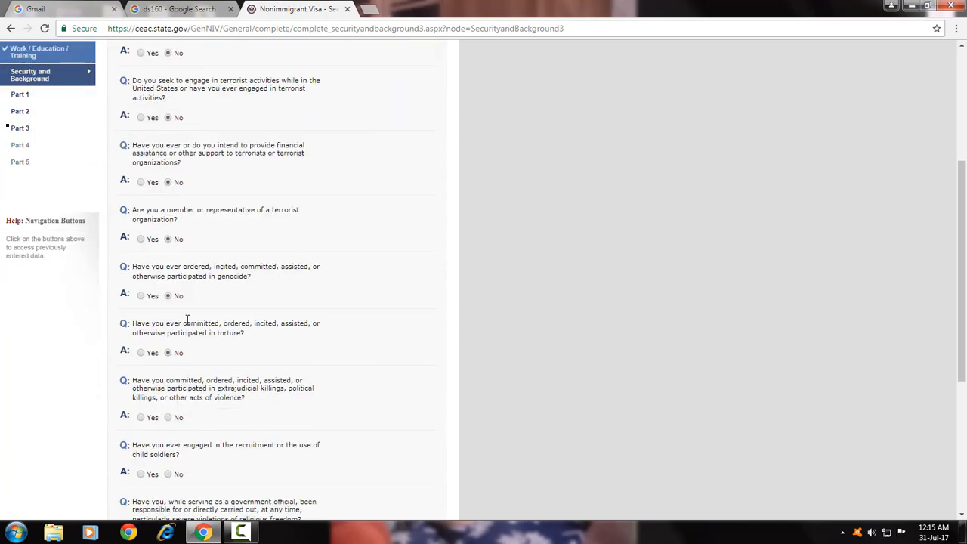
{"action": "scroll", "coordinate": [190, 310], "scroll_direction": "down", "scroll_amount": 1}
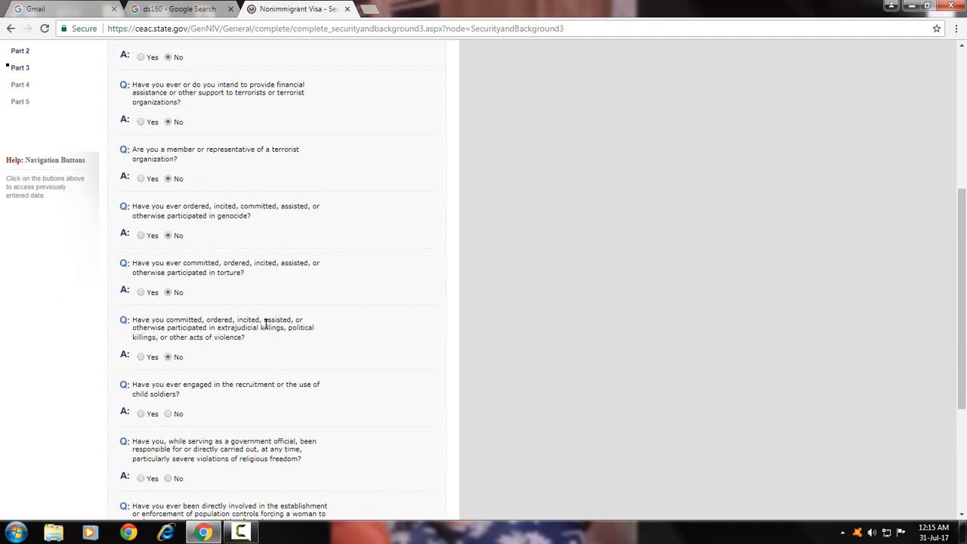
{"action": "scroll", "coordinate": [190, 309], "scroll_direction": "down", "scroll_amount": 3}
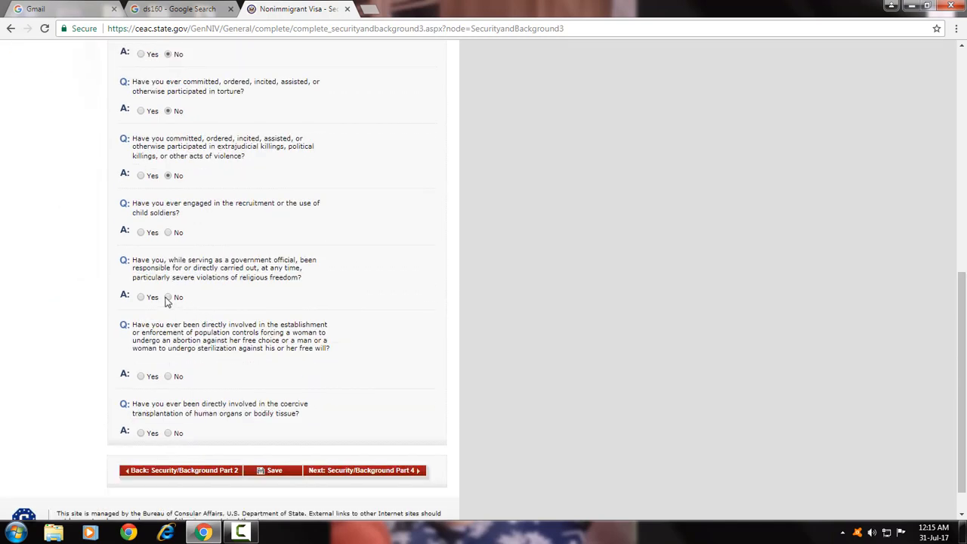
{"action": "left_click", "coordinate": [168, 297]}
{"action": "left_click", "coordinate": [168, 377]}
{"action": "left_click", "coordinate": [168, 433]}
{"action": "left_click", "coordinate": [395, 472]}
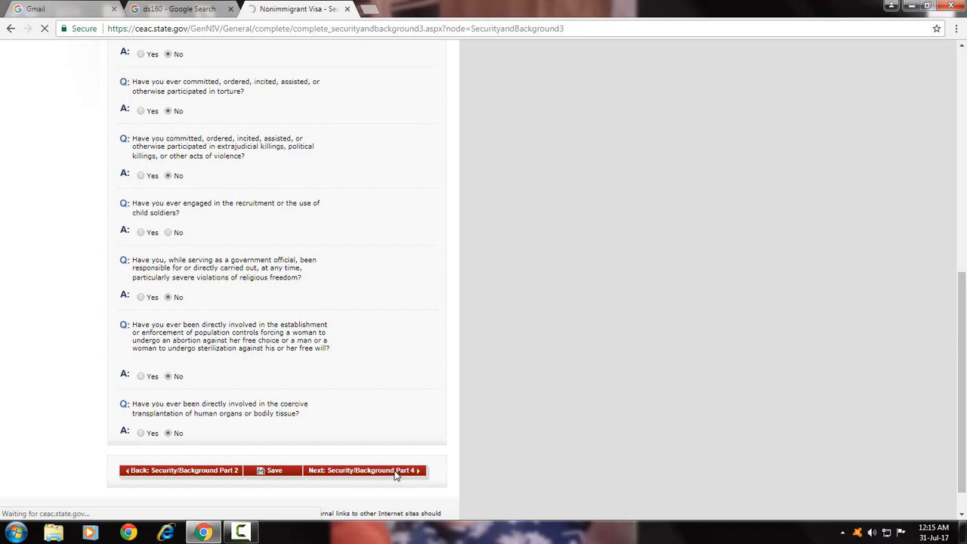
Fix the flagged child-soldiers question with No and continue to Part 4.
{"action": "scroll", "coordinate": [310, 358], "scroll_direction": "down", "scroll_amount": 2}
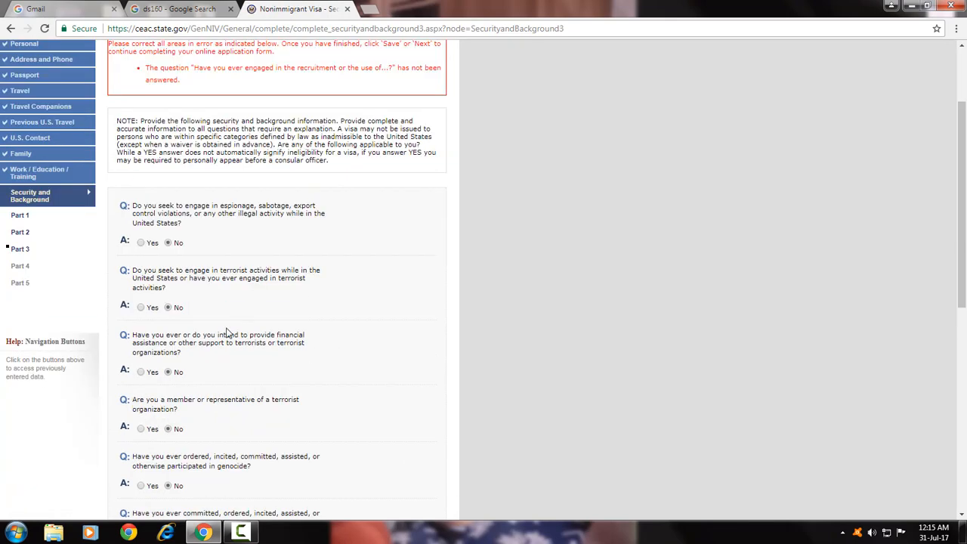
{"action": "scroll", "coordinate": [226, 333], "scroll_direction": "down", "scroll_amount": 5}
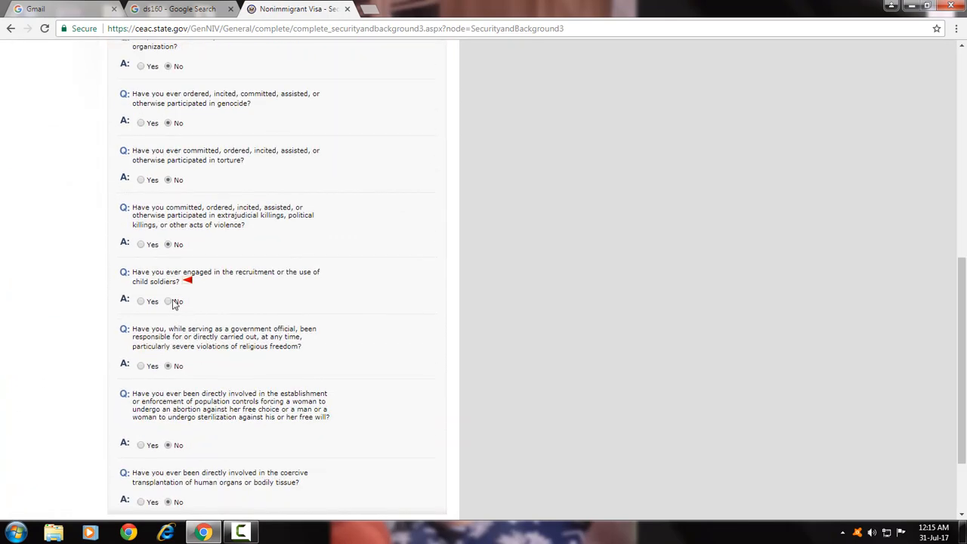
{"action": "left_click", "coordinate": [169, 302]}
{"action": "scroll", "coordinate": [196, 341], "scroll_direction": "down", "scroll_amount": 2}
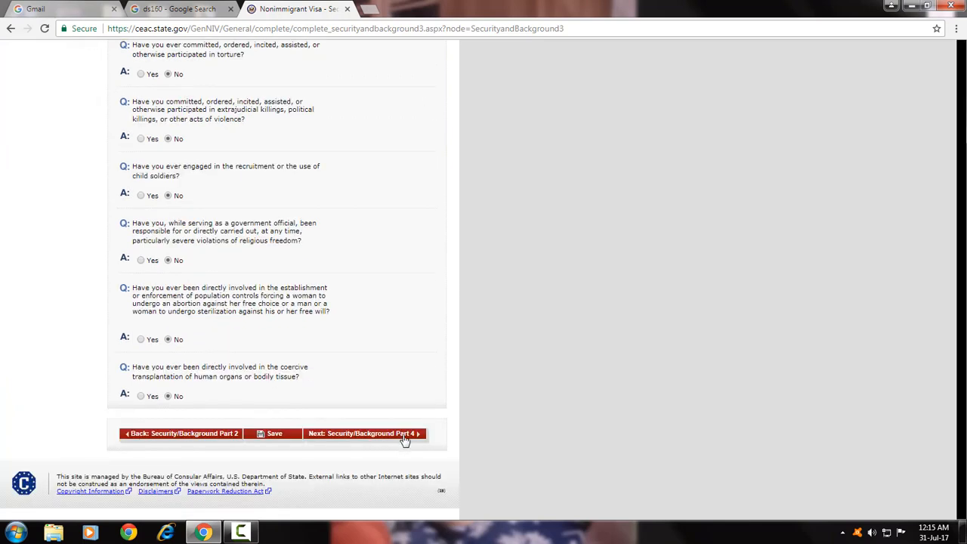
{"action": "left_click", "coordinate": [405, 435]}
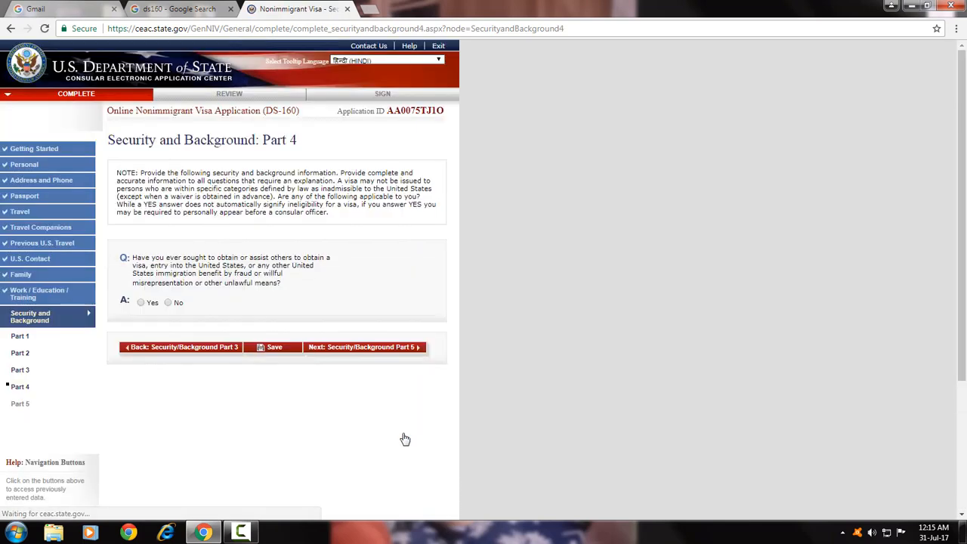
Answer No to visa fraud, withheld custody, illegal voting and renounced citizenship, then open the review.
{"action": "left_click", "coordinate": [169, 302]}
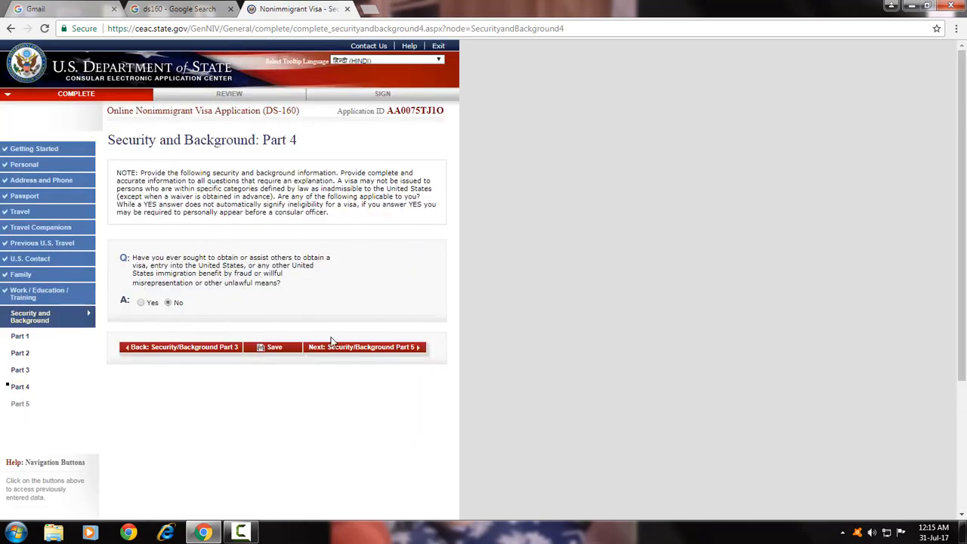
{"action": "left_click", "coordinate": [395, 352]}
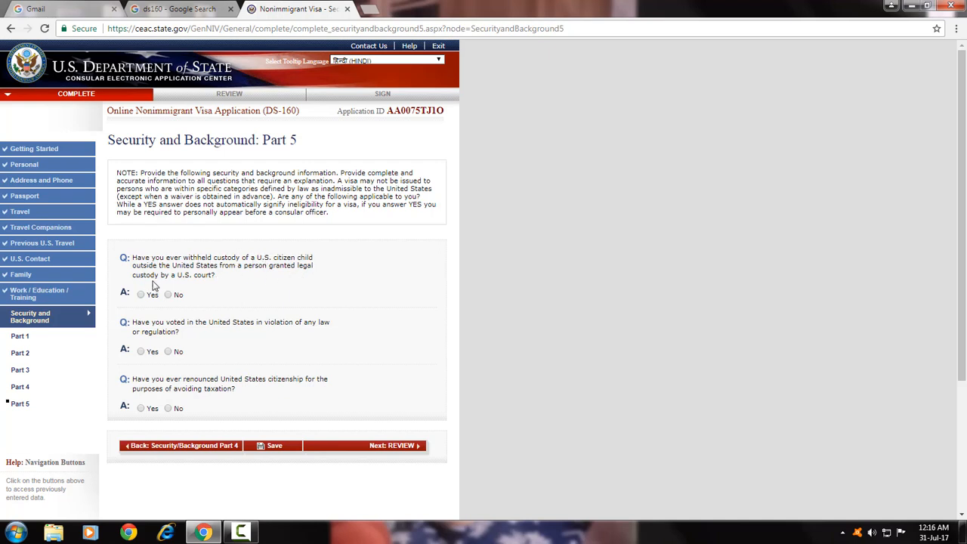
{"action": "left_click", "coordinate": [173, 295]}
{"action": "left_click", "coordinate": [168, 353]}
{"action": "left_click", "coordinate": [169, 408]}
{"action": "left_click", "coordinate": [394, 448]}
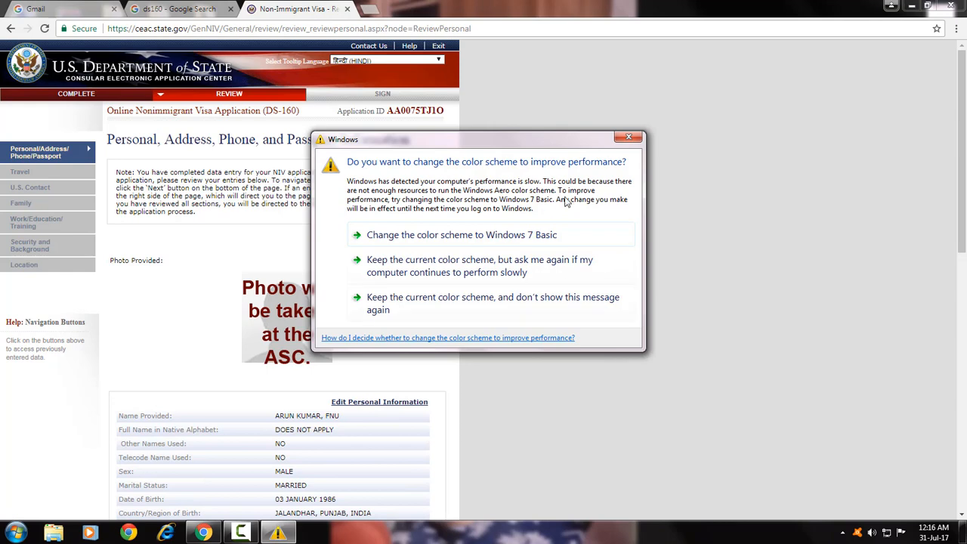
{"action": "left_click", "coordinate": [630, 137]}
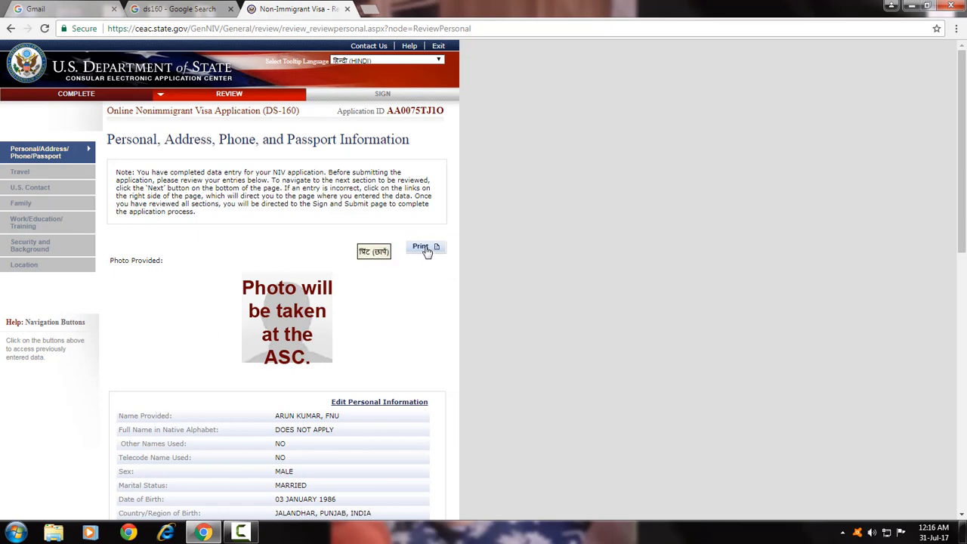
Scroll through the Personal, Travel and U.S. Contact review pages until Family Information appears.
{"action": "scroll", "coordinate": [183, 253], "scroll_direction": "down", "scroll_amount": 2}
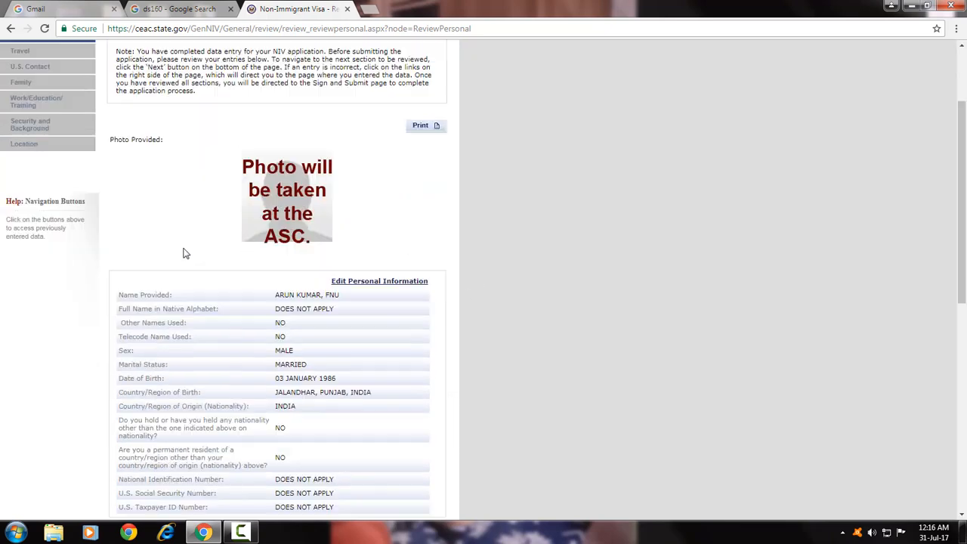
{"action": "scroll", "coordinate": [159, 279], "scroll_direction": "down", "scroll_amount": 1}
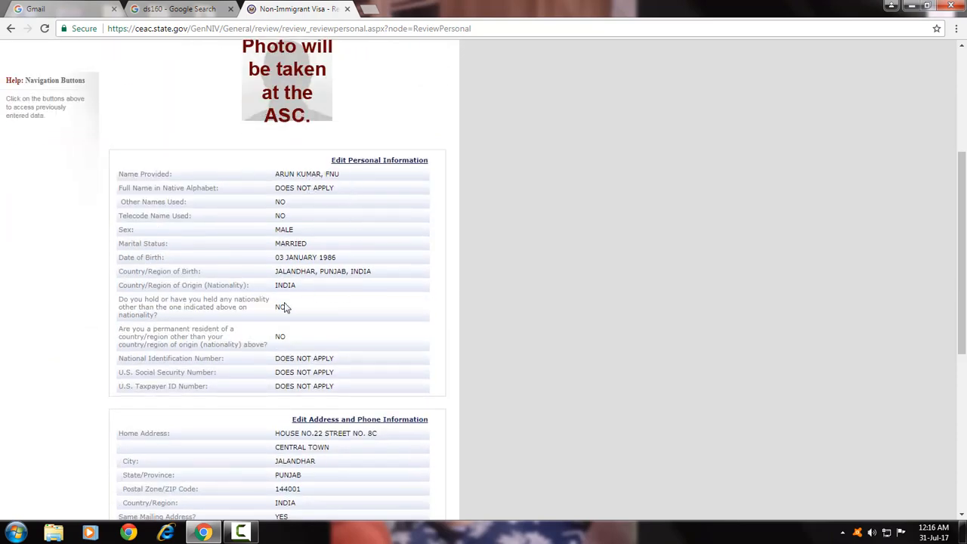
{"action": "scroll", "coordinate": [282, 196], "scroll_direction": "down", "scroll_amount": 5}
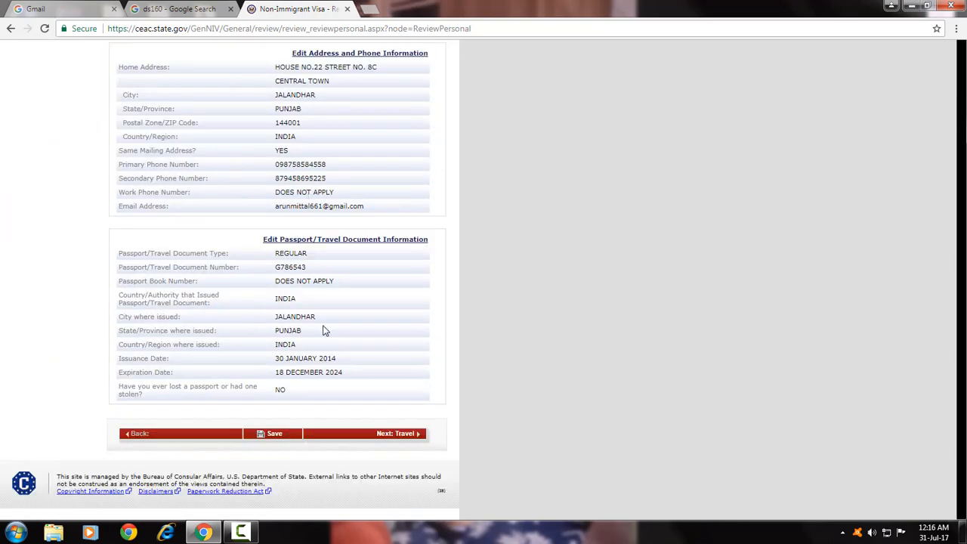
{"action": "left_click", "coordinate": [397, 438]}
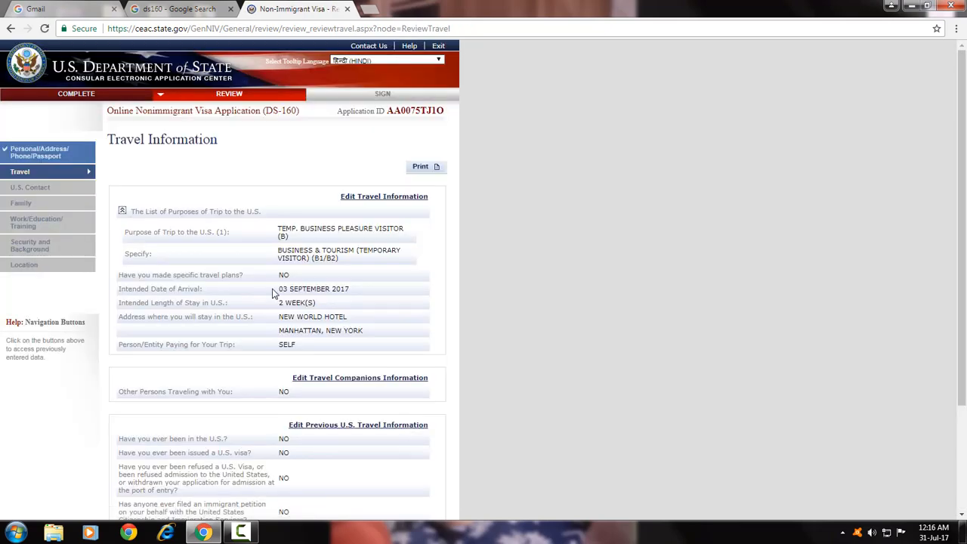
{"action": "scroll", "coordinate": [273, 294], "scroll_direction": "down", "scroll_amount": 2}
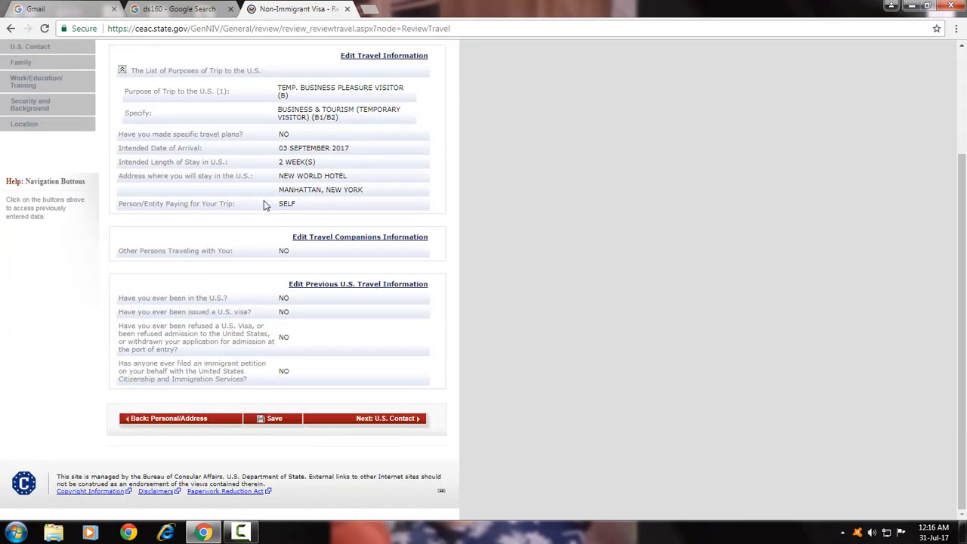
{"action": "left_click", "coordinate": [396, 422]}
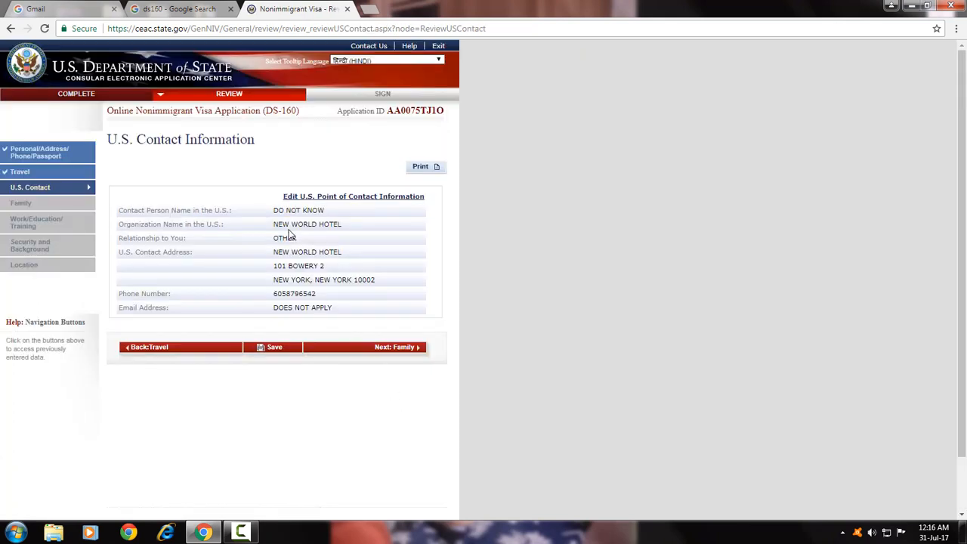
{"action": "left_click", "coordinate": [395, 355]}
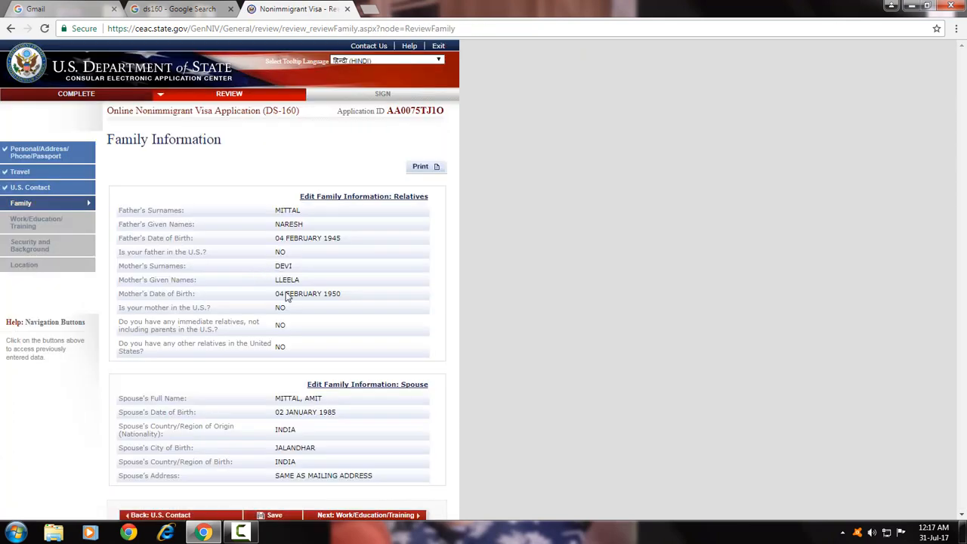
Page through the Family, Work/Education and Security reviews to the Location summary, then on to Sign and Submit.
{"action": "scroll", "coordinate": [299, 337], "scroll_direction": "down", "scroll_amount": 3}
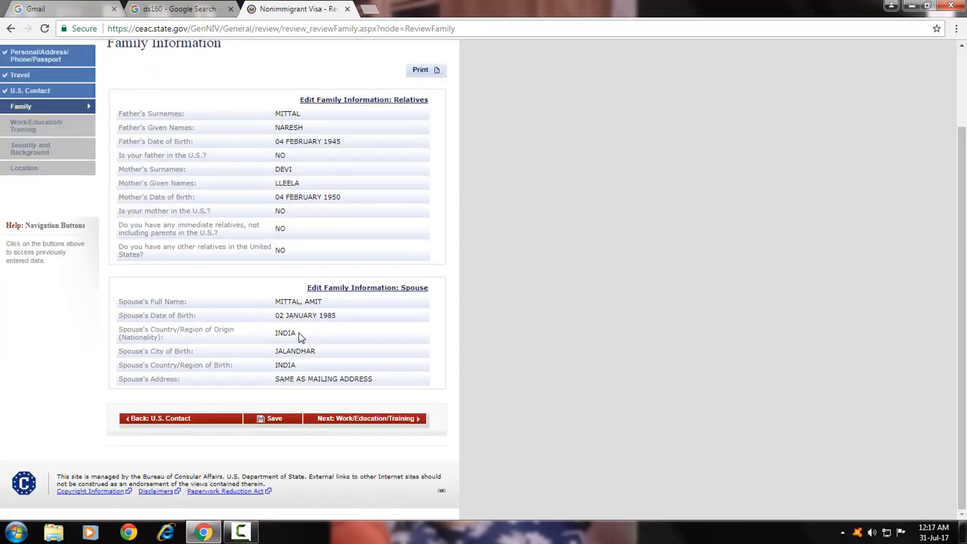
{"action": "left_click", "coordinate": [385, 423]}
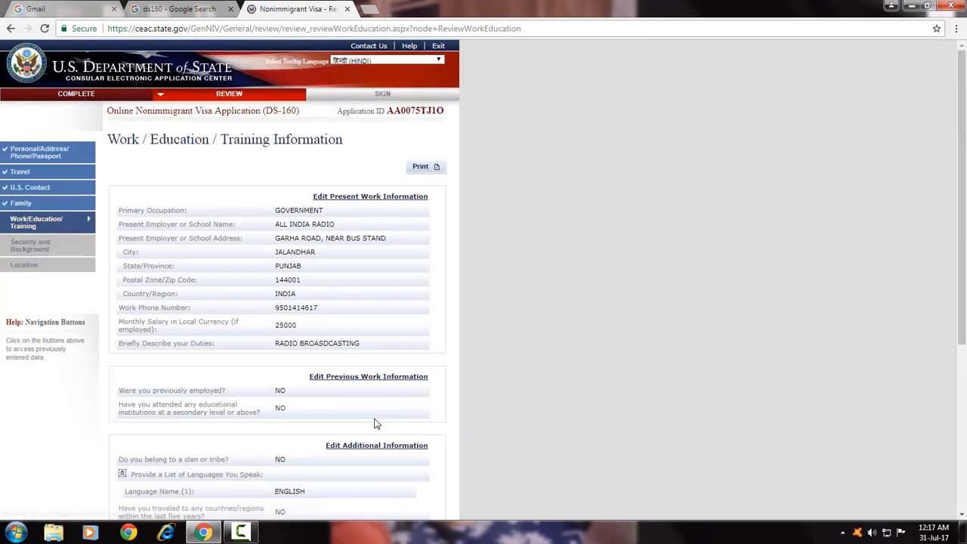
{"action": "scroll", "coordinate": [373, 423], "scroll_direction": "down", "scroll_amount": 4}
{"action": "left_click", "coordinate": [385, 425]}
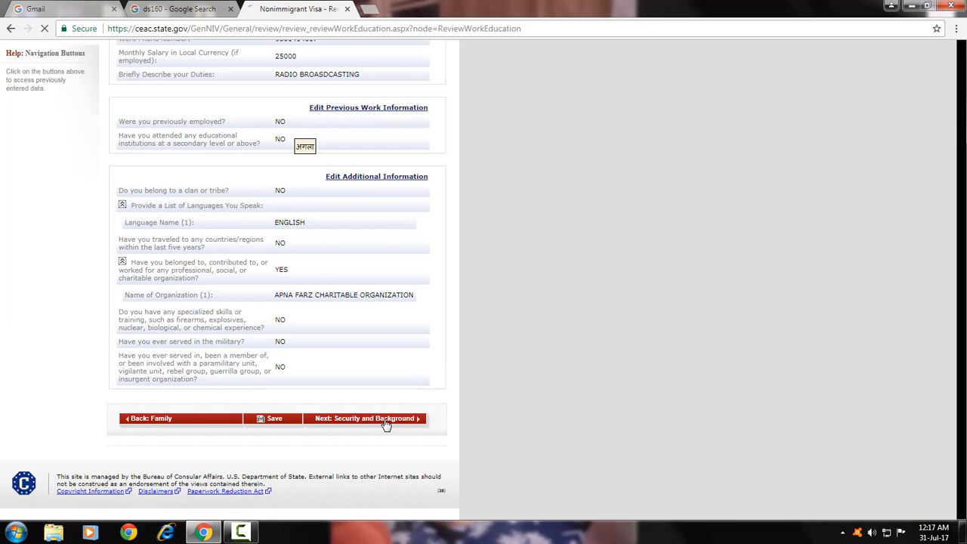
{"action": "scroll", "coordinate": [386, 425], "scroll_direction": "down", "scroll_amount": 8}
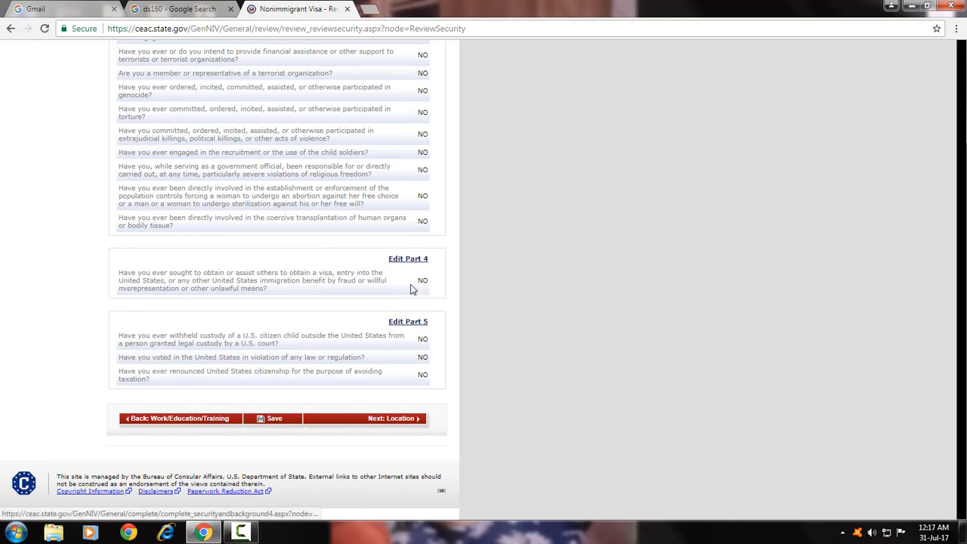
{"action": "left_click", "coordinate": [386, 420]}
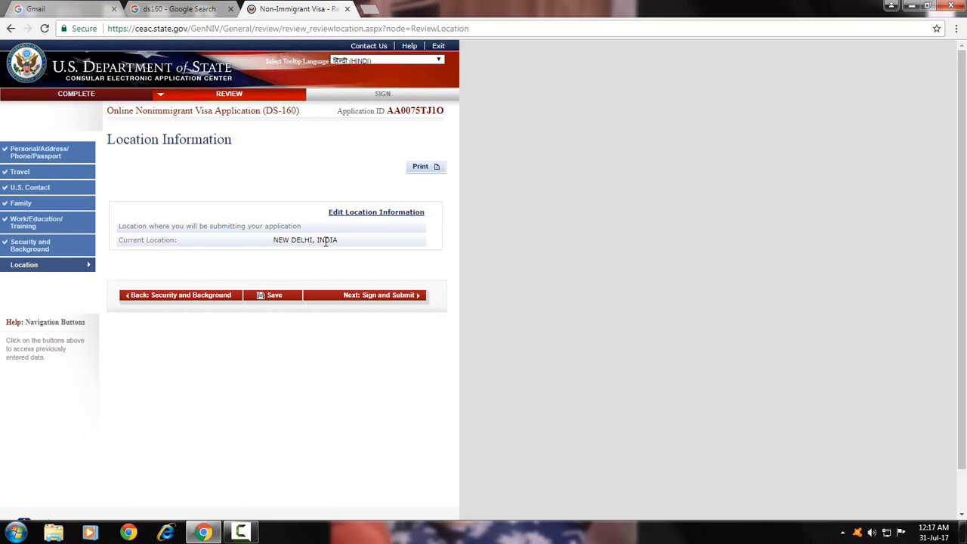
{"action": "left_click", "coordinate": [398, 296]}
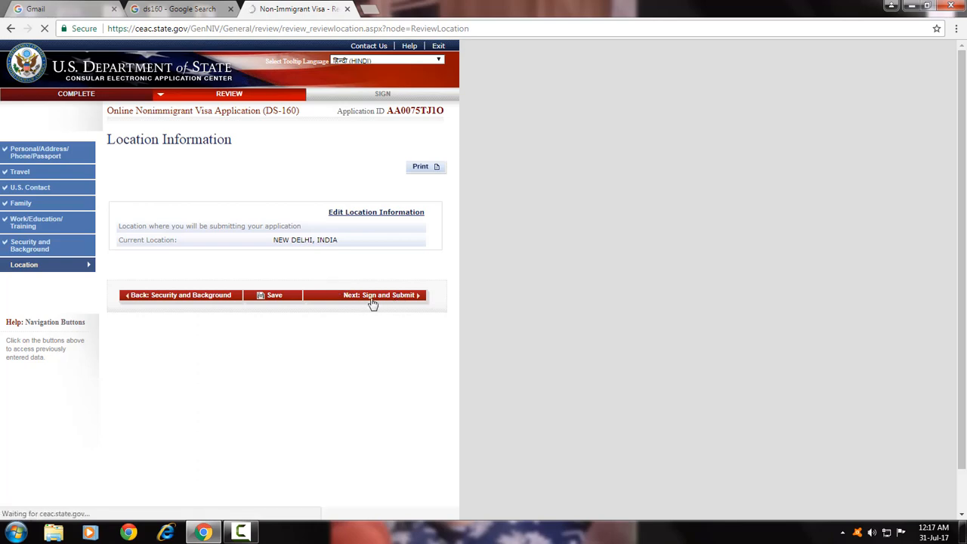
Answer No to the preparer question, enter the passport number, and sign and submit the application.
{"action": "scroll", "coordinate": [255, 308], "scroll_direction": "down", "scroll_amount": 7}
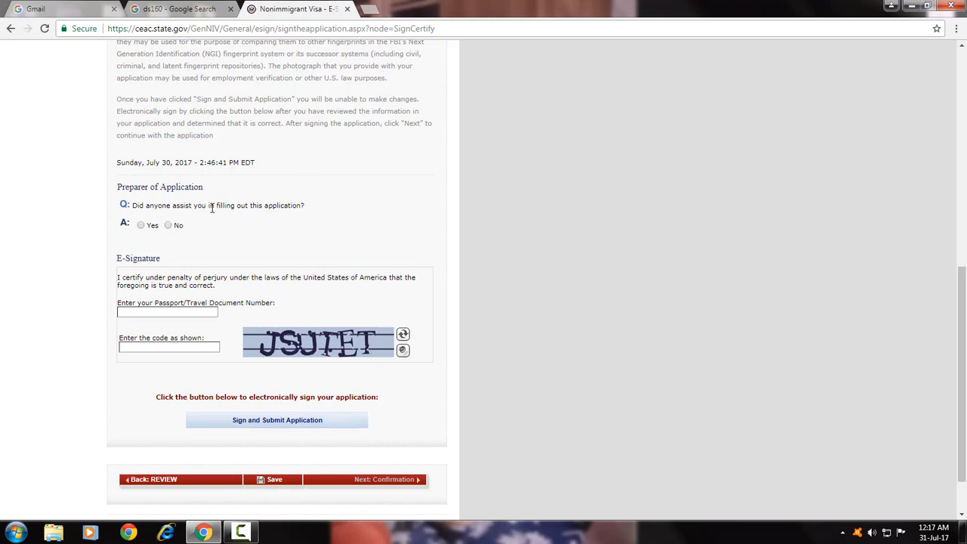
{"action": "left_click", "coordinate": [169, 225]}
{"action": "left_click", "coordinate": [142, 314]}
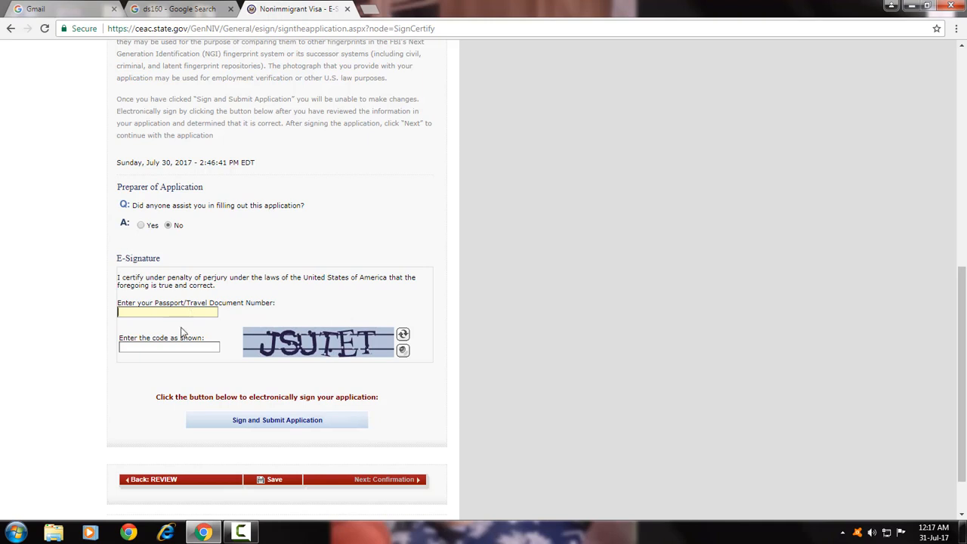
{"action": "left_click", "coordinate": [149, 349]}
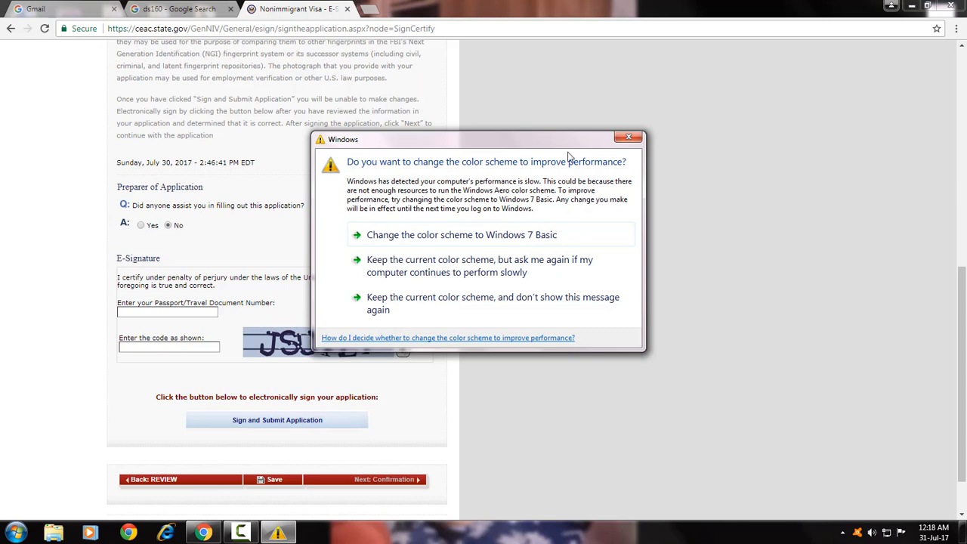
{"action": "left_click", "coordinate": [628, 141]}
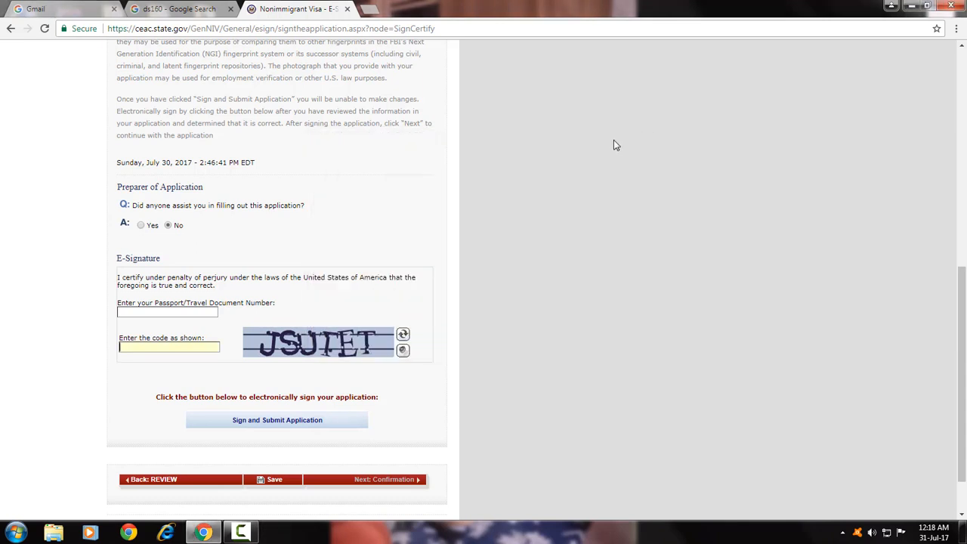
{"action": "left_click", "coordinate": [153, 313]}
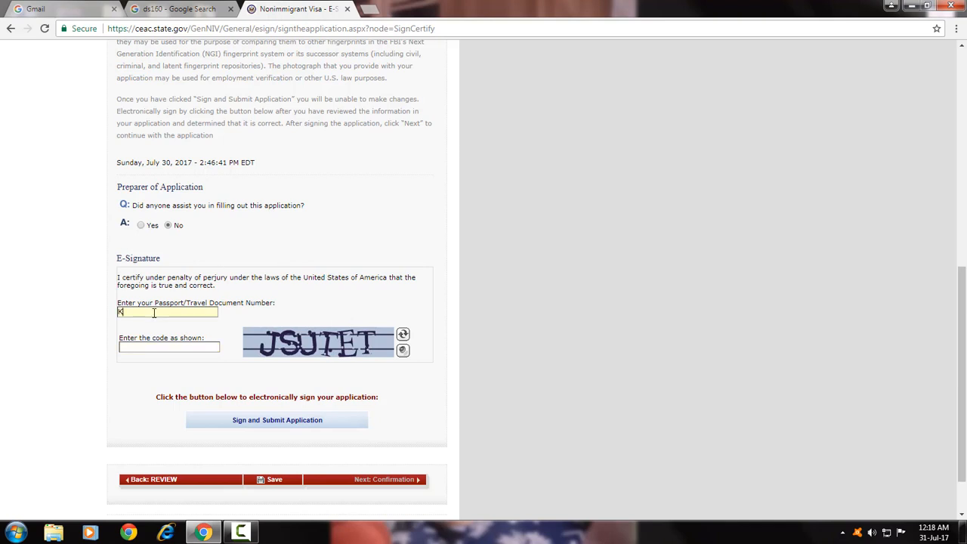
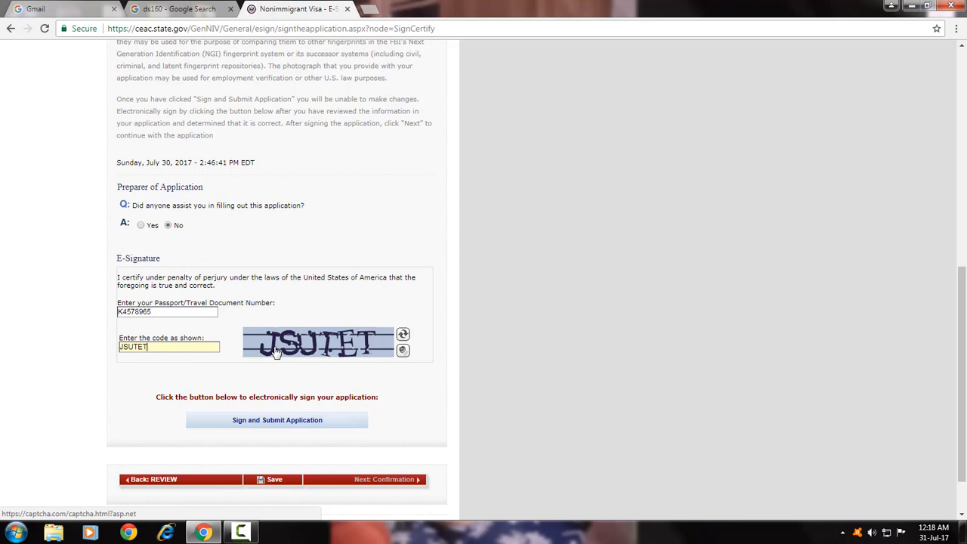
{"action": "left_click", "coordinate": [280, 421]}
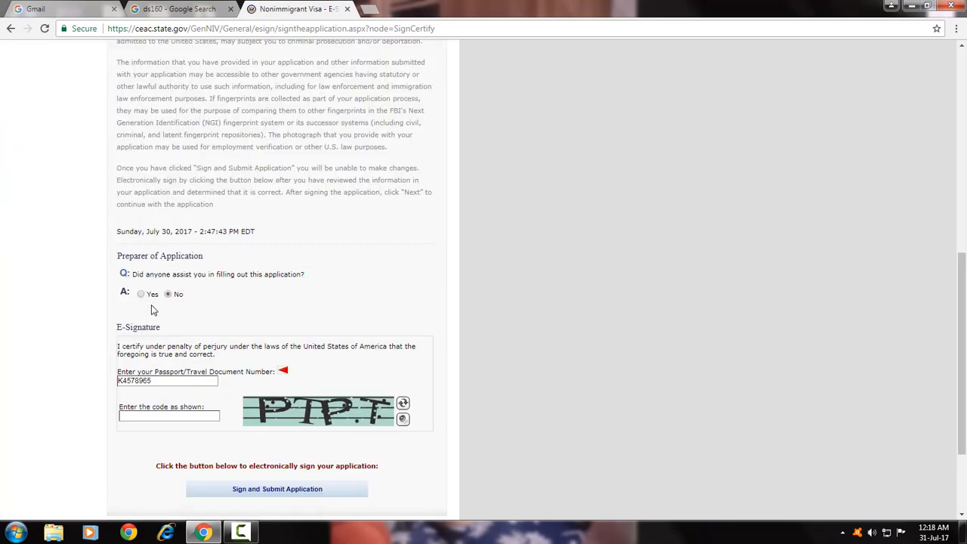
Clear the rejected passport number and refill it with the saved passport number from autofill.
{"action": "scroll", "coordinate": [160, 346], "scroll_direction": "up", "scroll_amount": 10}
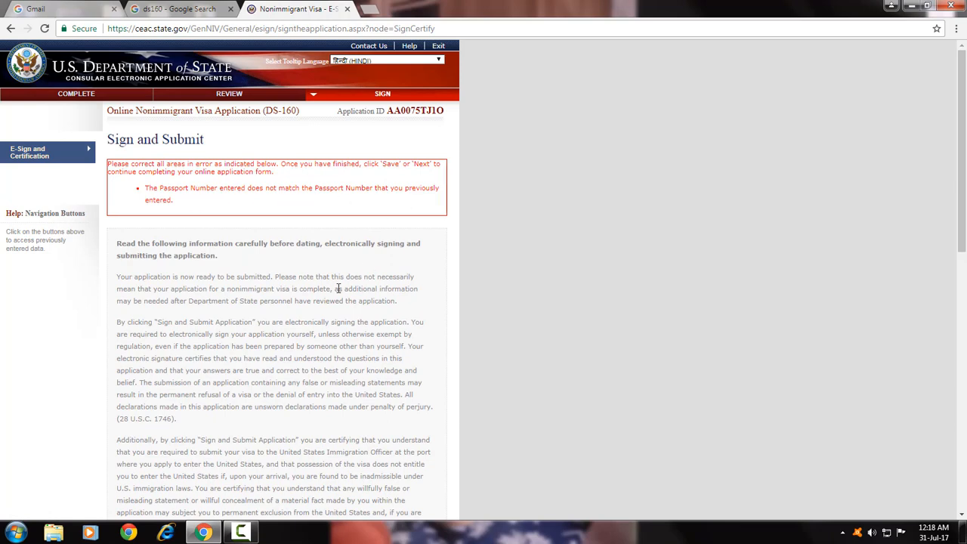
{"action": "scroll", "coordinate": [315, 302], "scroll_direction": "down", "scroll_amount": 5}
{"action": "scroll", "coordinate": [294, 306], "scroll_direction": "up", "scroll_amount": 5}
{"action": "scroll", "coordinate": [337, 229], "scroll_direction": "down", "scroll_amount": 8}
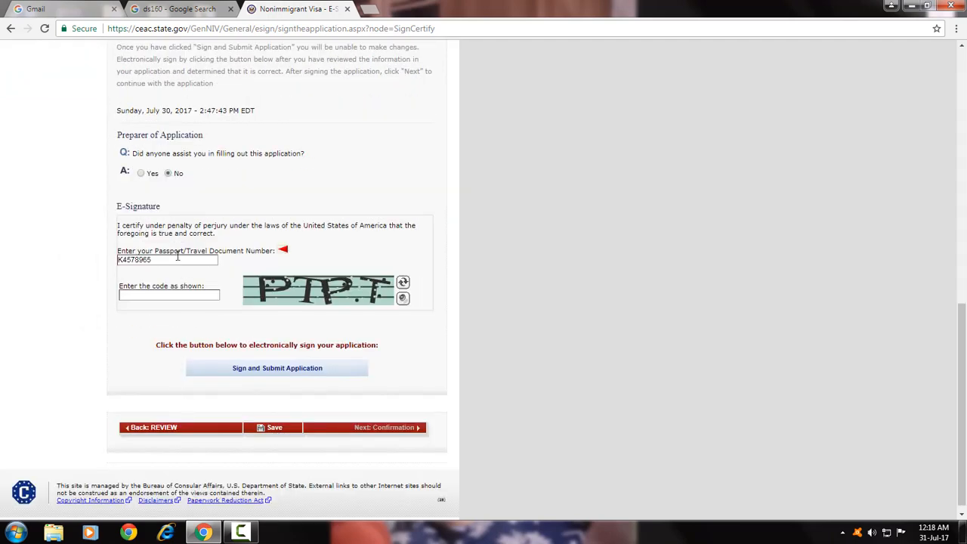
{"action": "left_click_drag", "start_coordinate": [173, 258], "coordinate": [112, 257]}
{"action": "key", "text": "BackSpace"}
{"action": "left_click", "coordinate": [194, 258]}
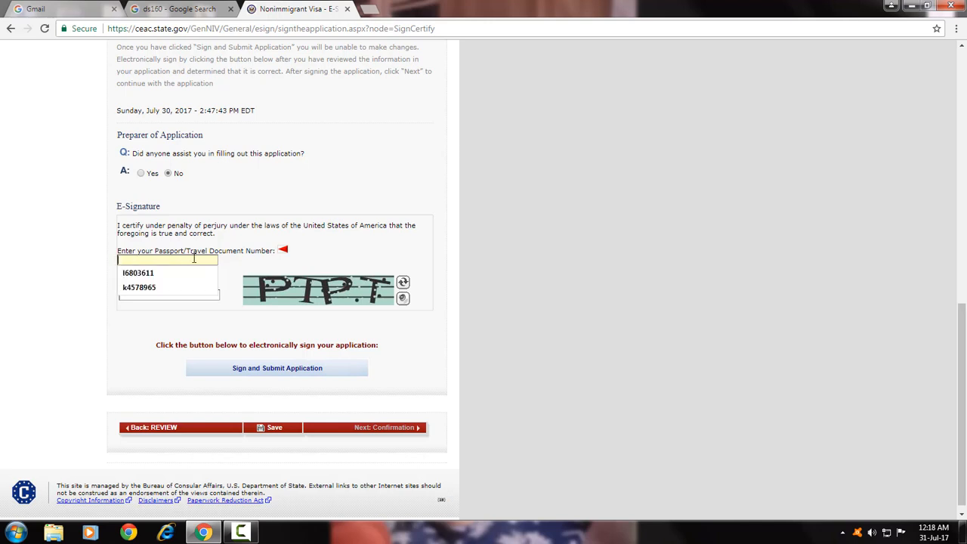
{"action": "left_click", "coordinate": [243, 258]}
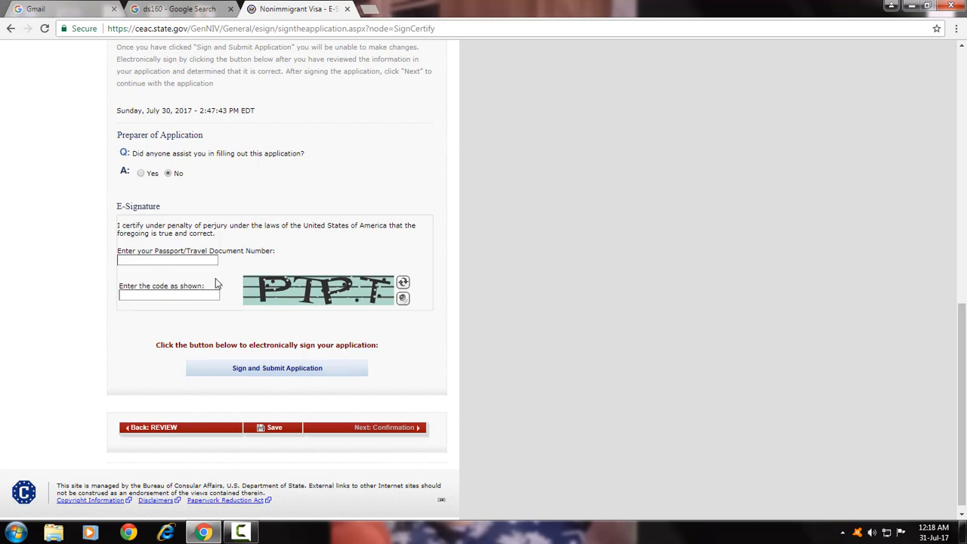
{"action": "left_click", "coordinate": [158, 261]}
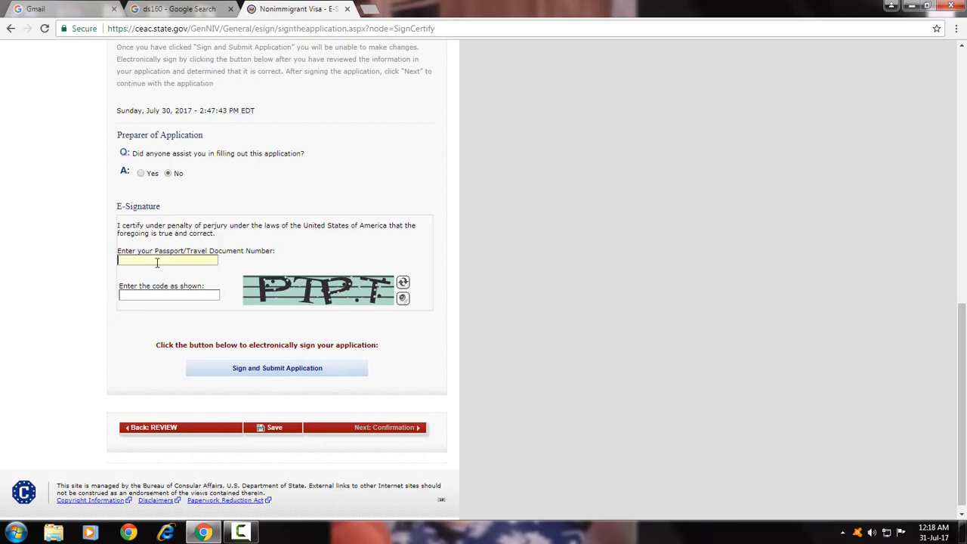
{"action": "left_click", "coordinate": [148, 293]}
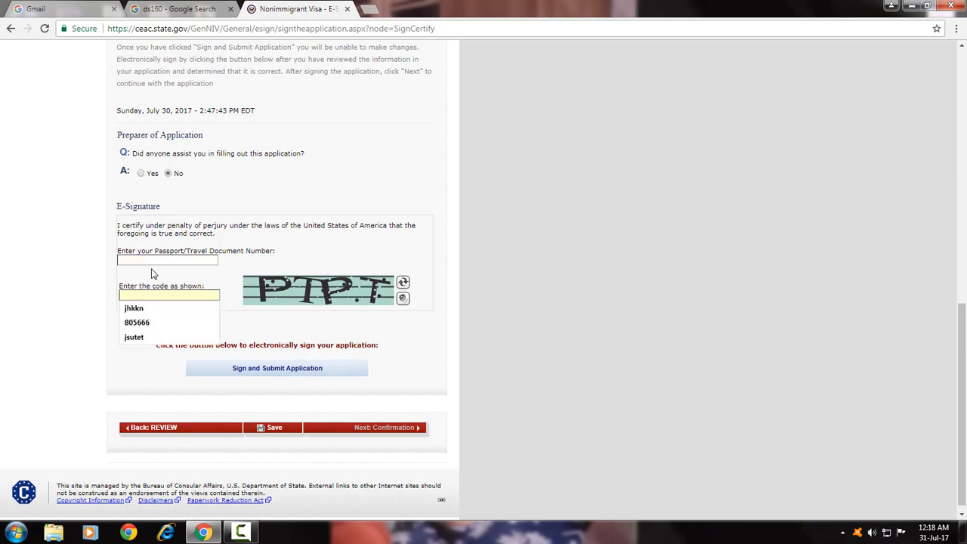
{"action": "left_click", "coordinate": [153, 260]}
{"action": "left_click", "coordinate": [152, 260]}
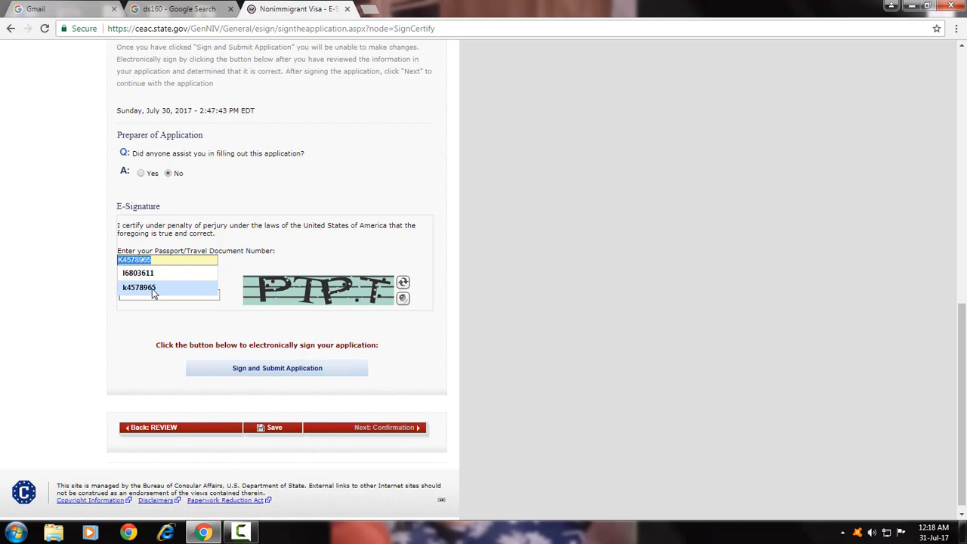
{"action": "left_click", "coordinate": [153, 288]}
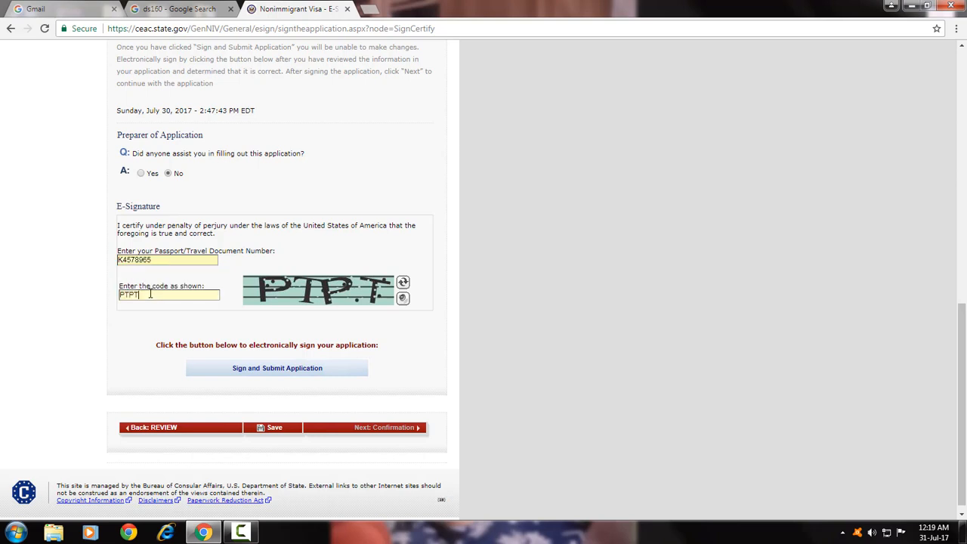
Enter the new verification code and sign and submit the application again.
{"action": "left_click", "coordinate": [149, 295]}
{"action": "type", "text": "PTPT"}
{"action": "left_click", "coordinate": [271, 373]}
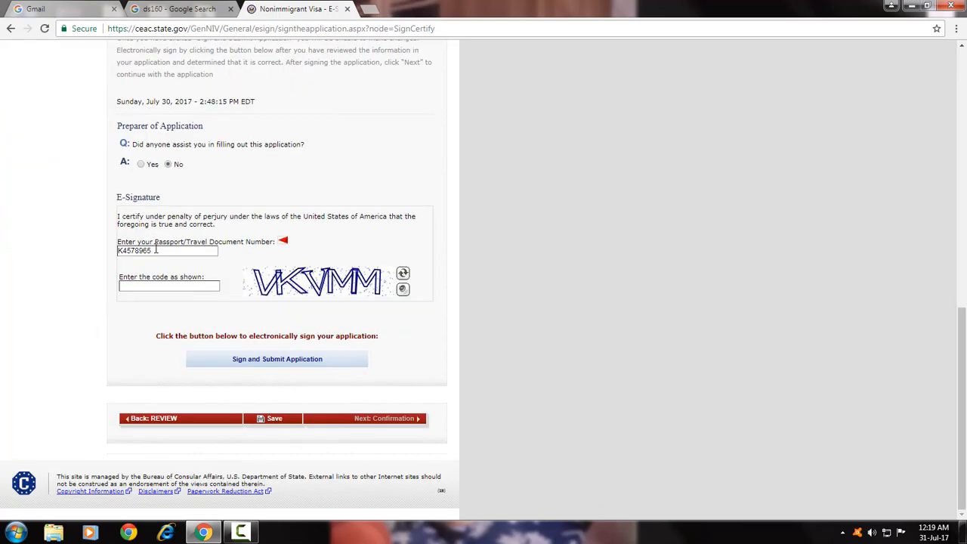
Delete the passport number again, leaving the field empty without choosing a saved suggestion.
{"action": "left_click_drag", "start_coordinate": [156, 251], "coordinate": [101, 251]}
{"action": "key", "text": "BackSpace"}
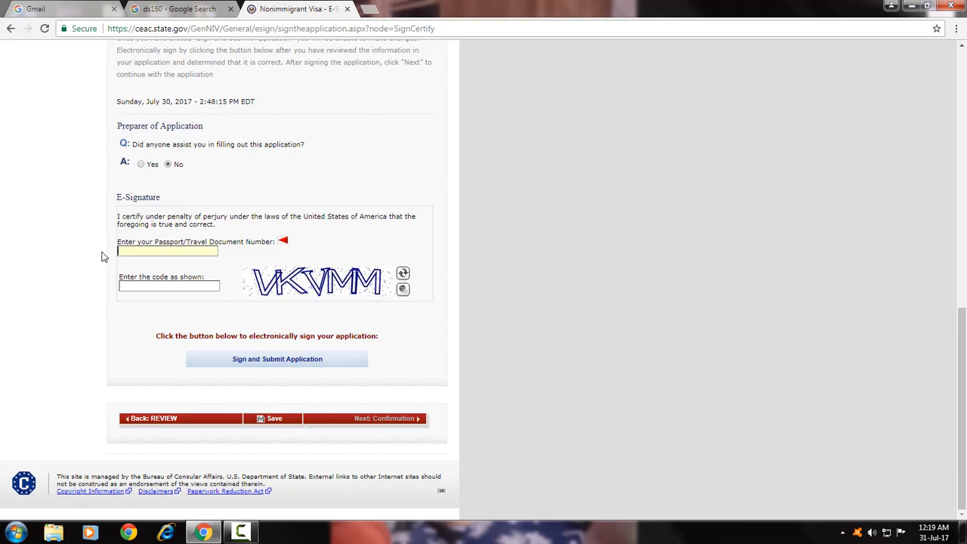
{"action": "left_click", "coordinate": [170, 252]}
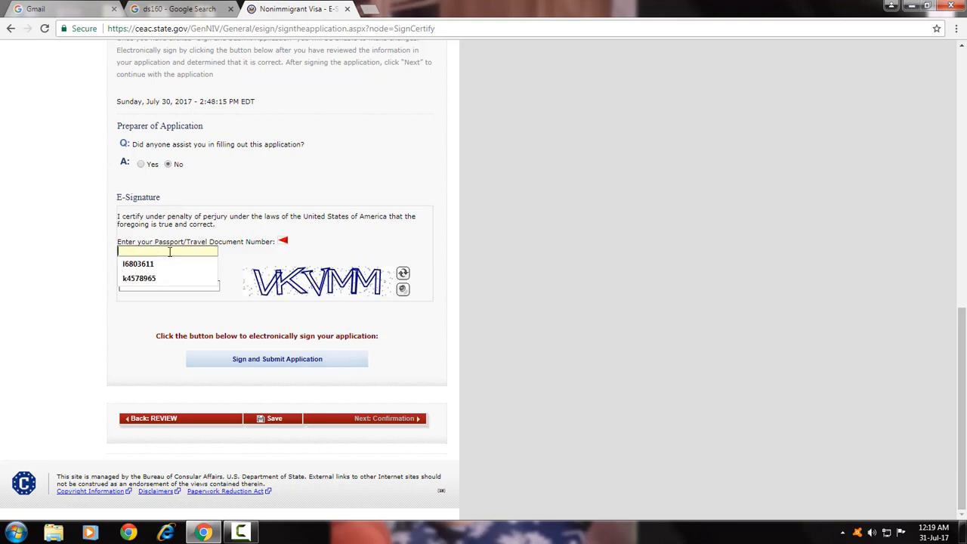
{"action": "left_click", "coordinate": [237, 252]}
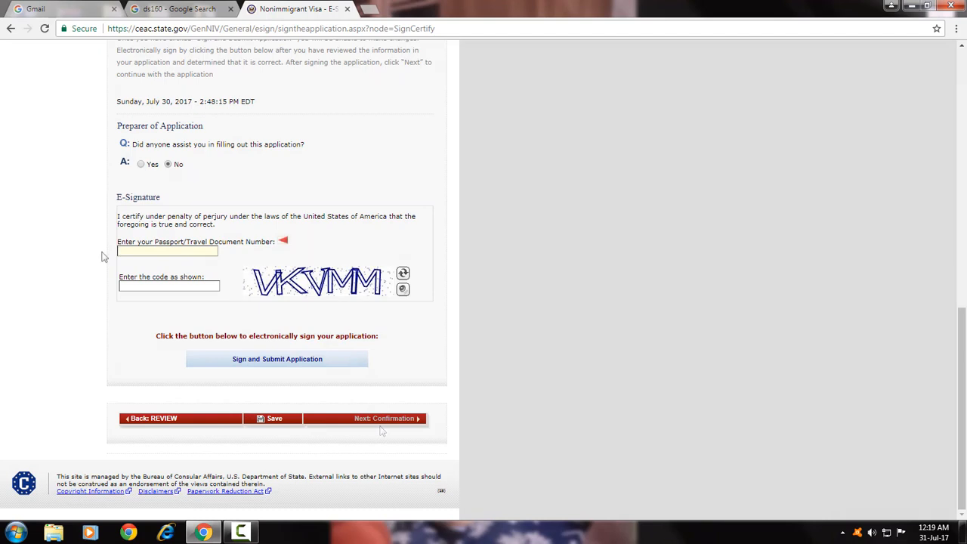
{"action": "left_click", "coordinate": [215, 252]}
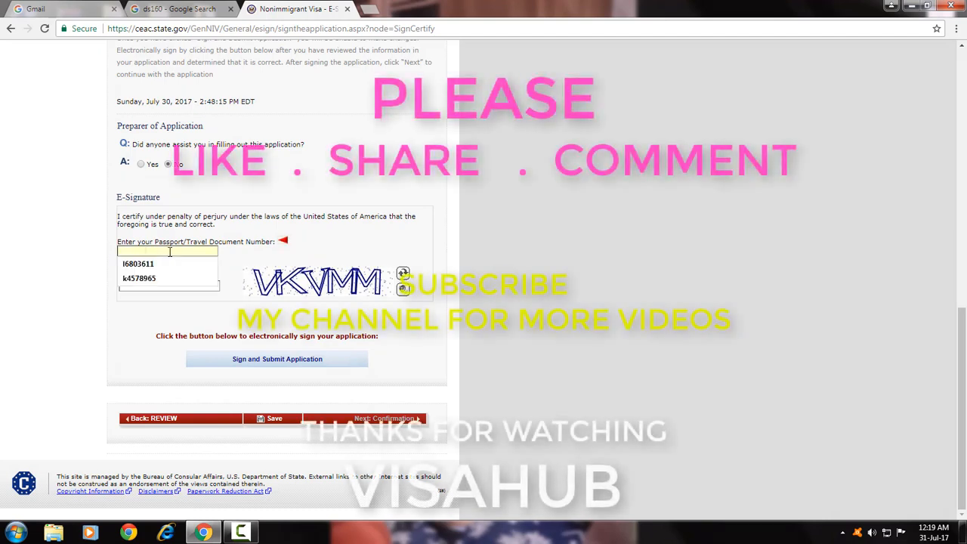
{"action": "left_click", "coordinate": [236, 253]}
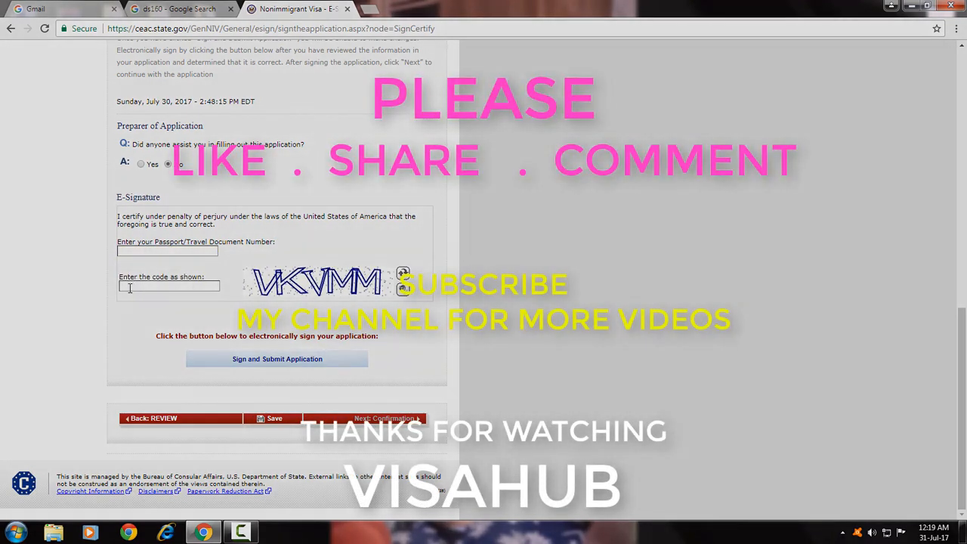